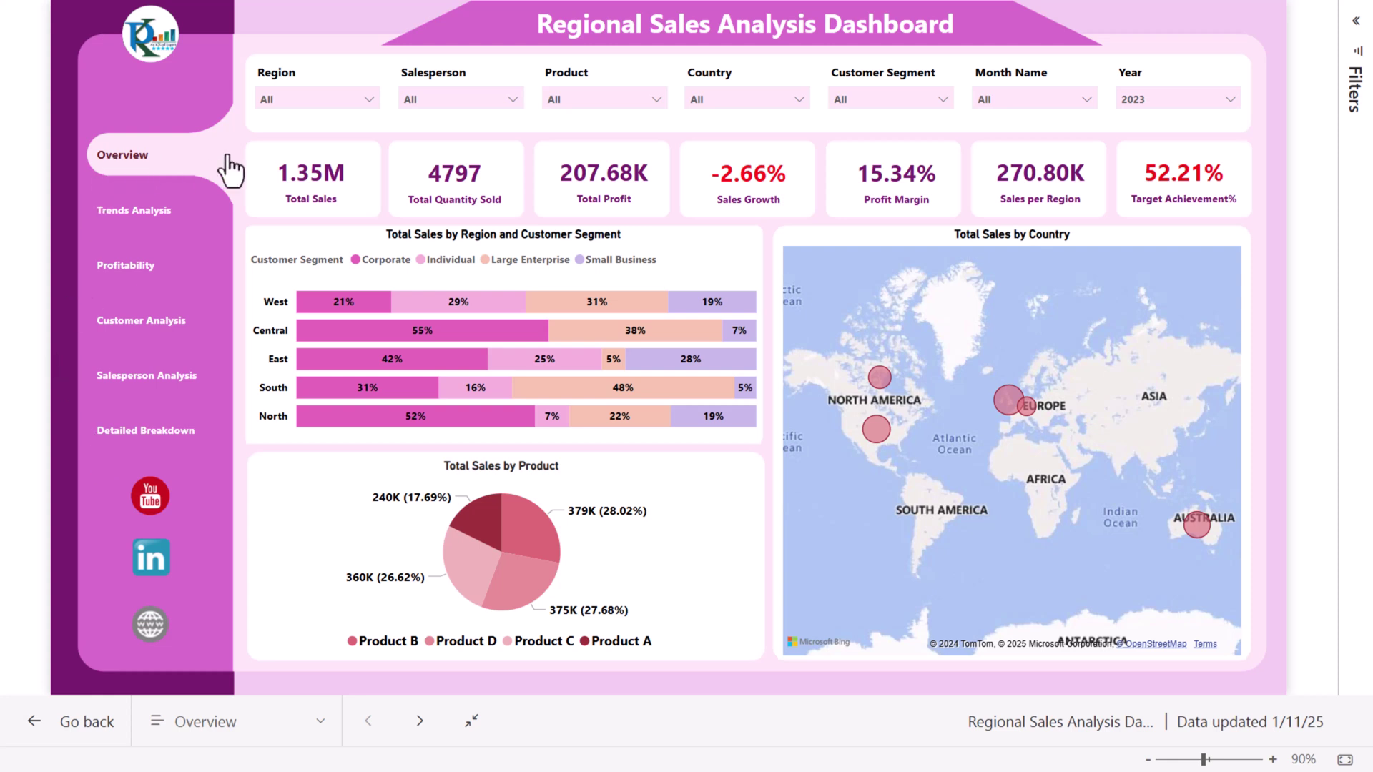
# Step: Open the Trends Analysis page, try the 2024 year filter, then set it back to 2023
pyautogui.click(112, 230)
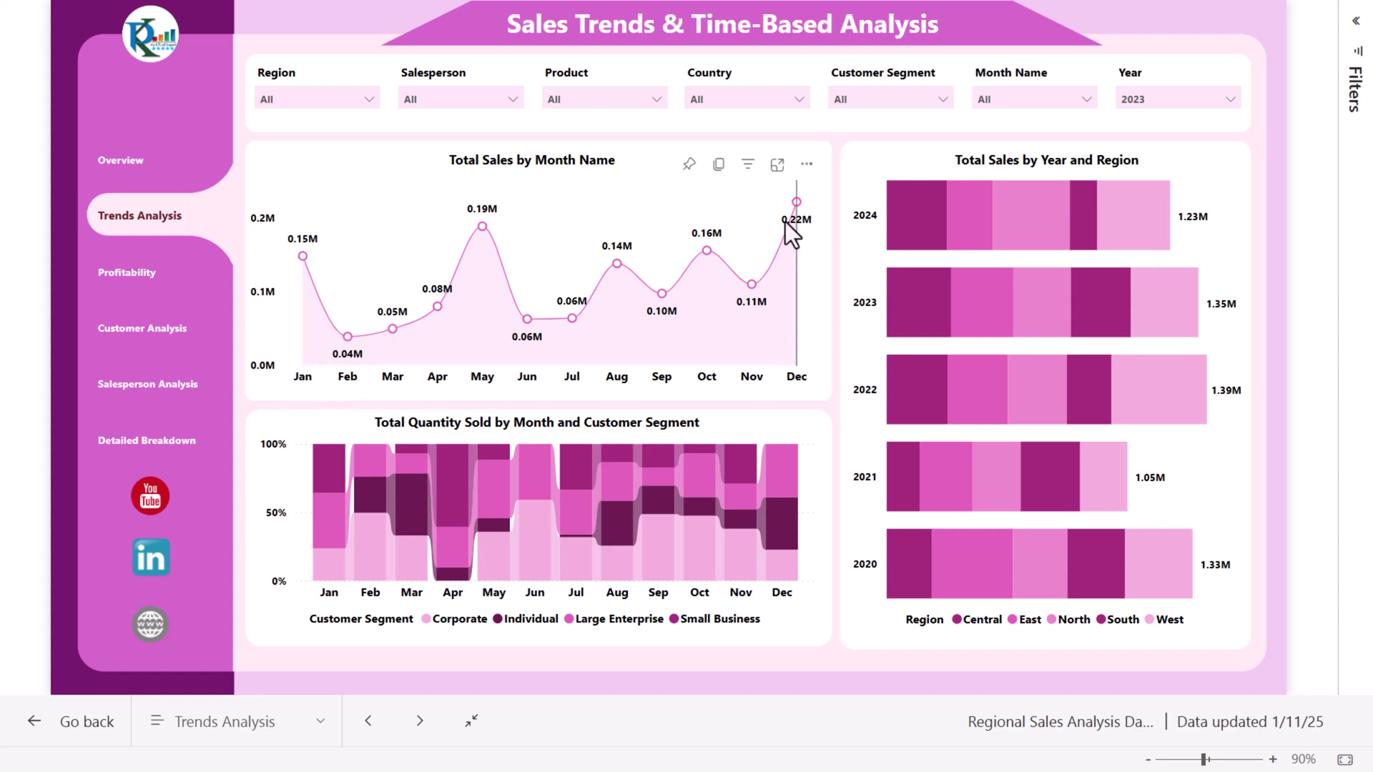
pyautogui.click(1148, 96)
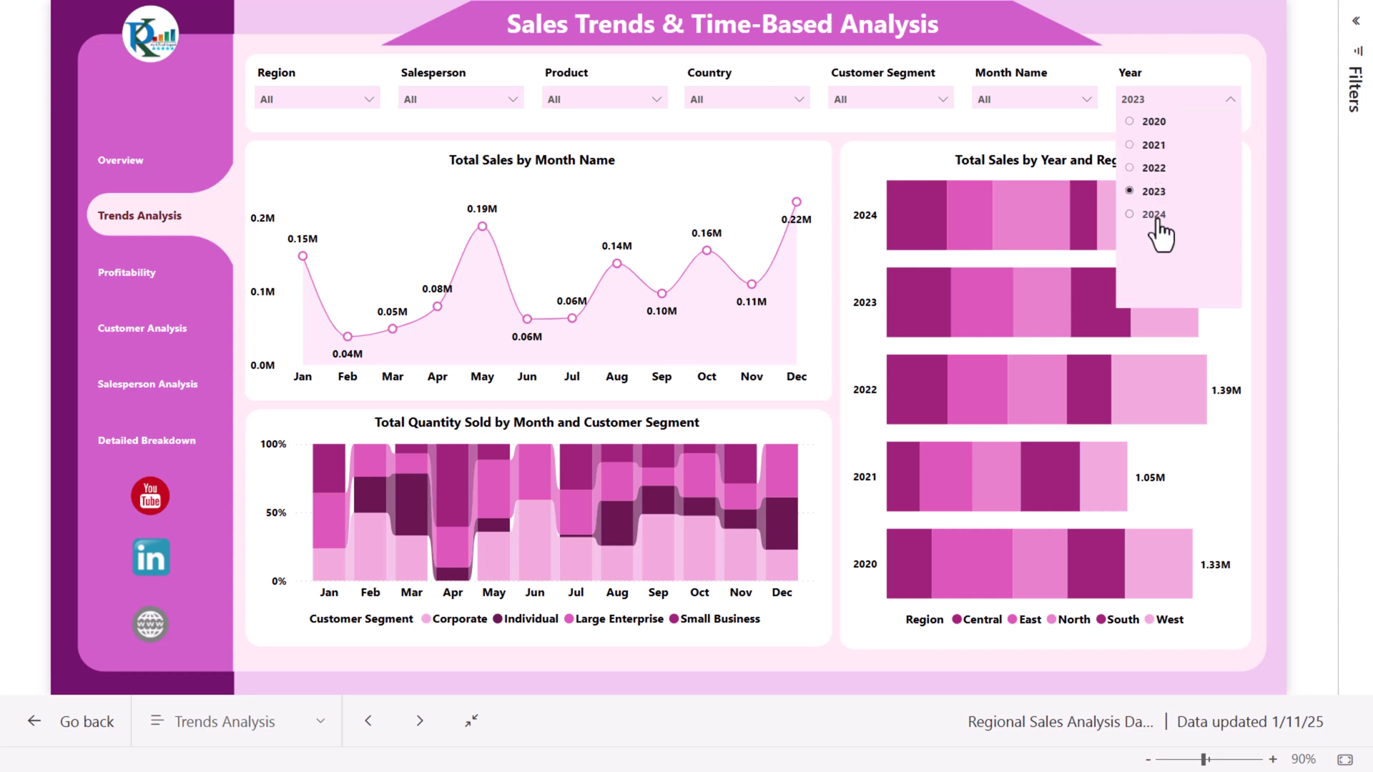
pyautogui.click(1154, 216)
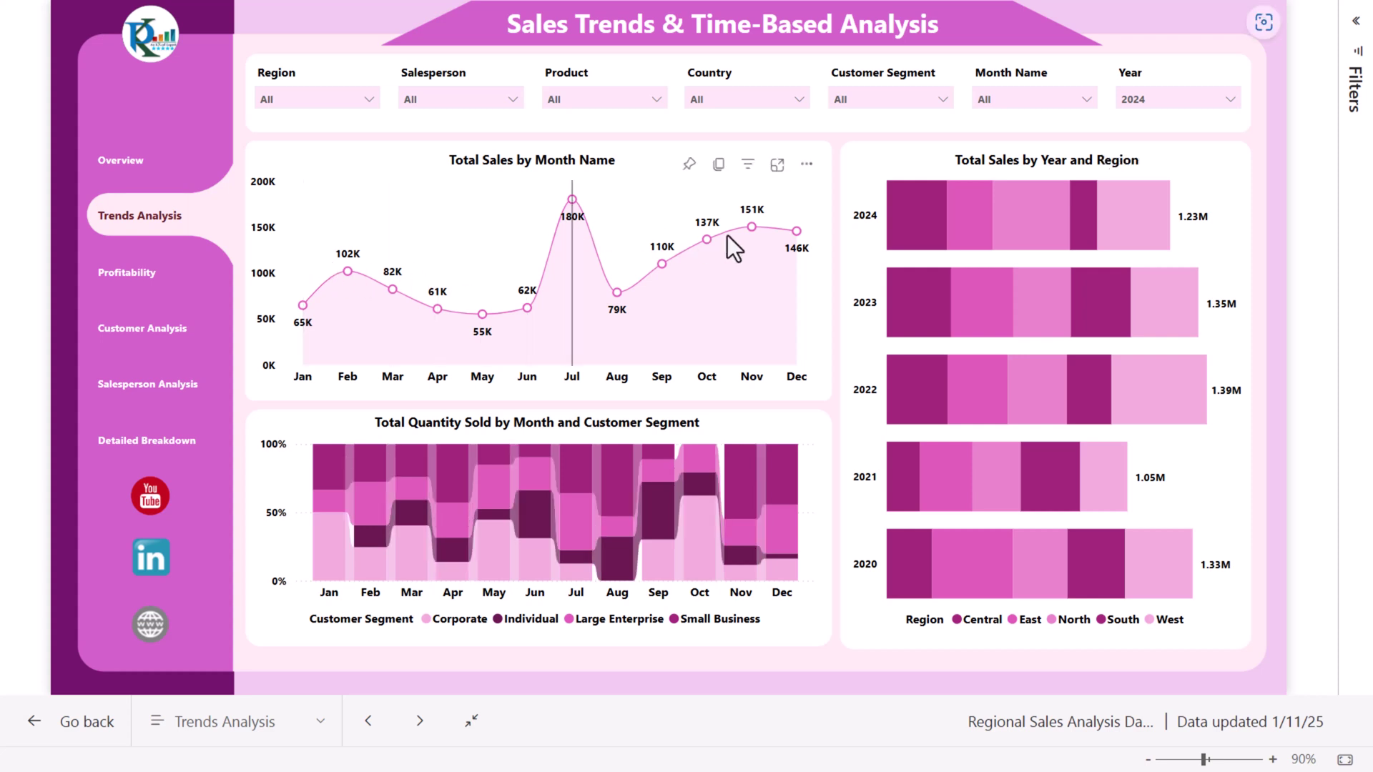
pyautogui.click(1140, 103)
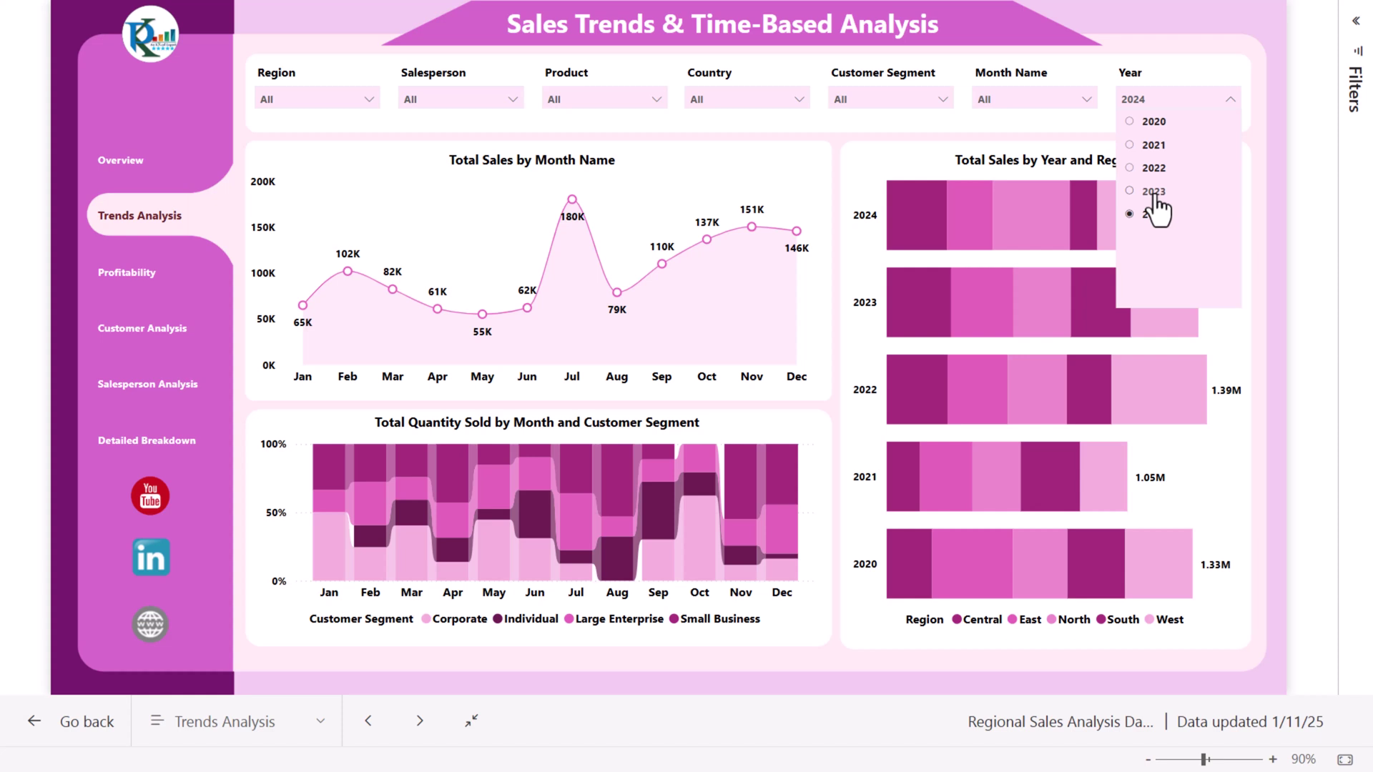
pyautogui.click(1153, 192)
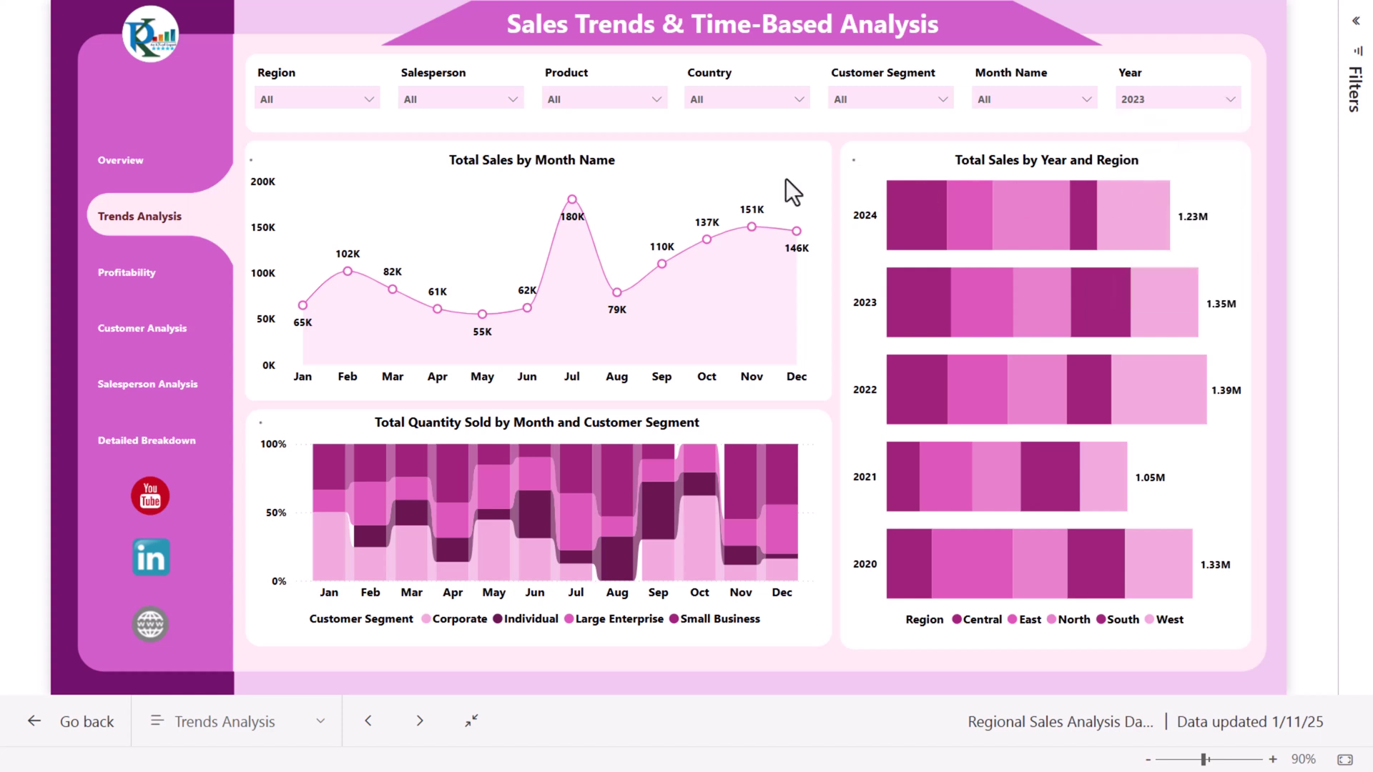
pyautogui.click(750, 165)
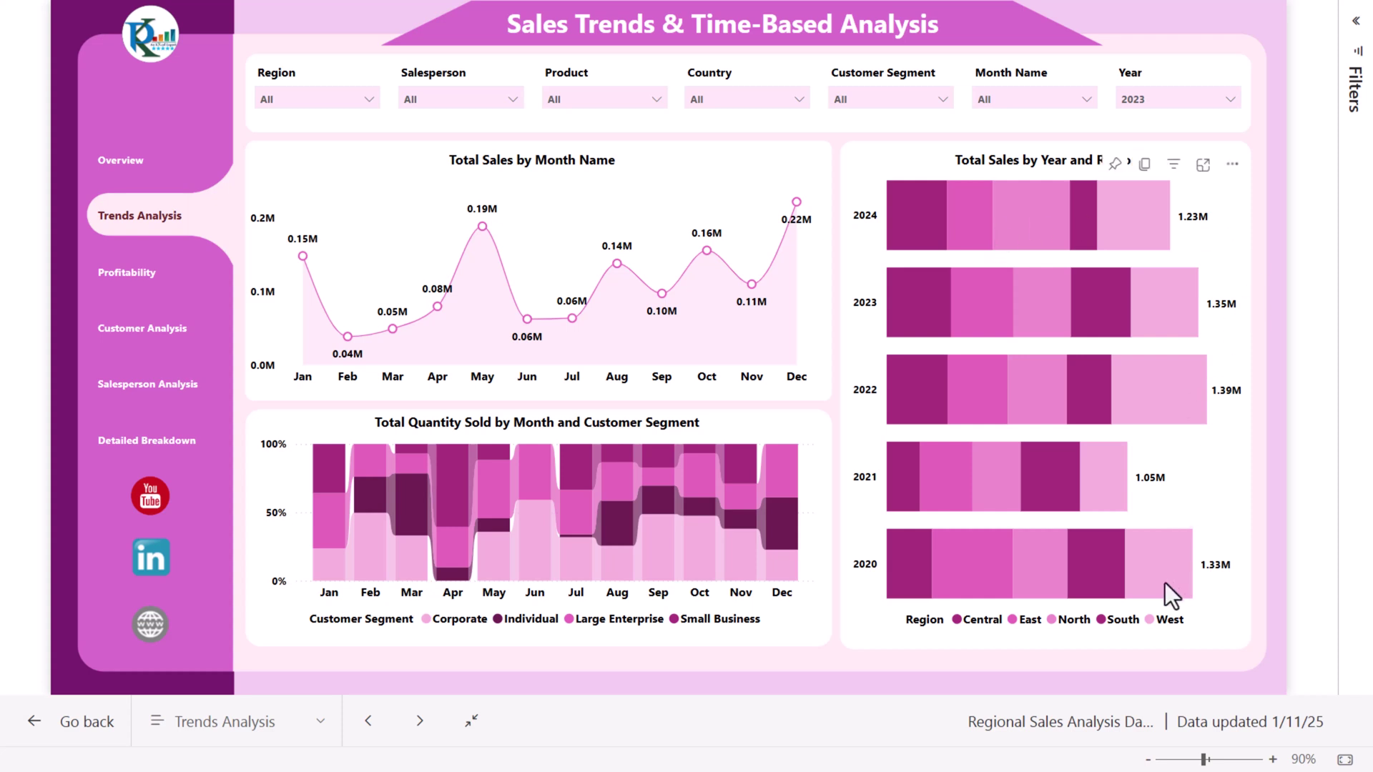
# Step: On the Profitability page, view target vs actual sales by salesperson, then by product
pyautogui.click(179, 295)
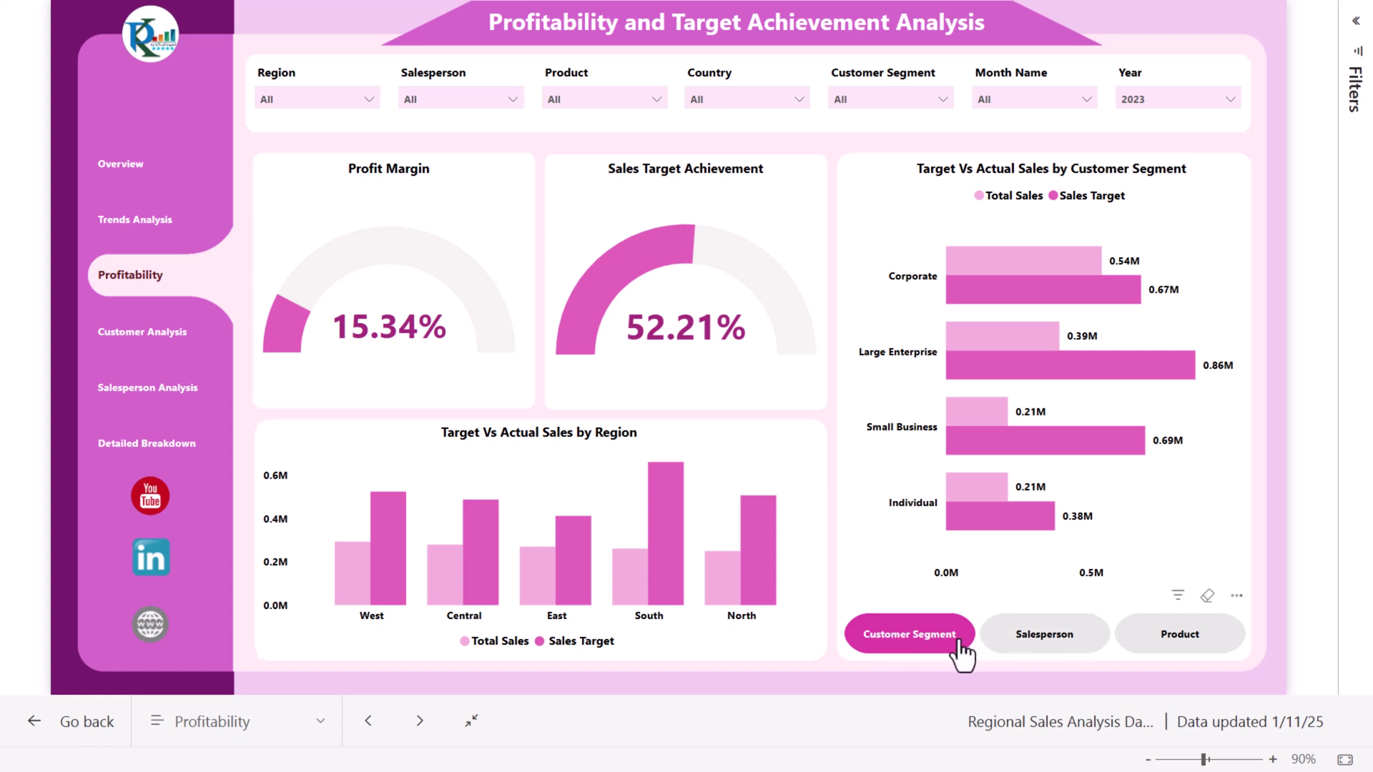
pyautogui.click(1047, 650)
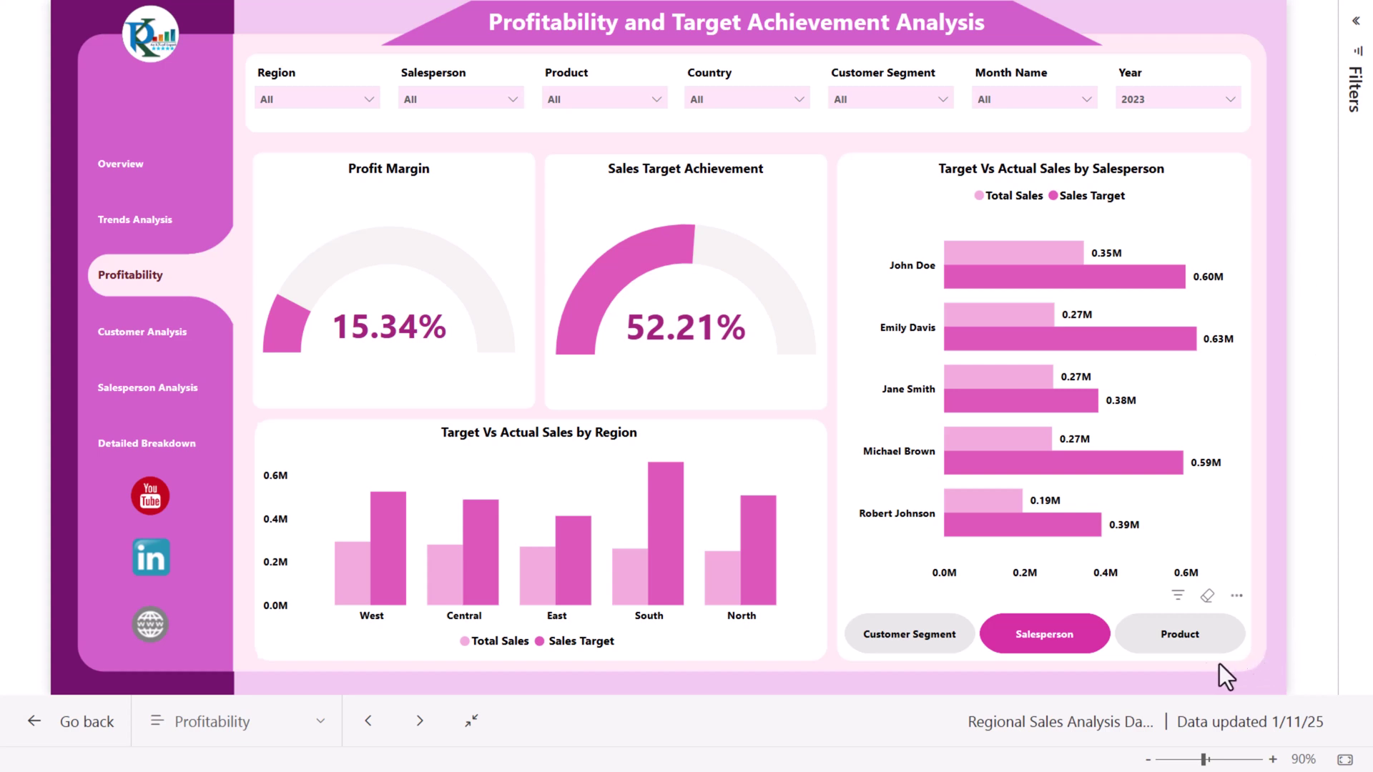
pyautogui.click(1190, 647)
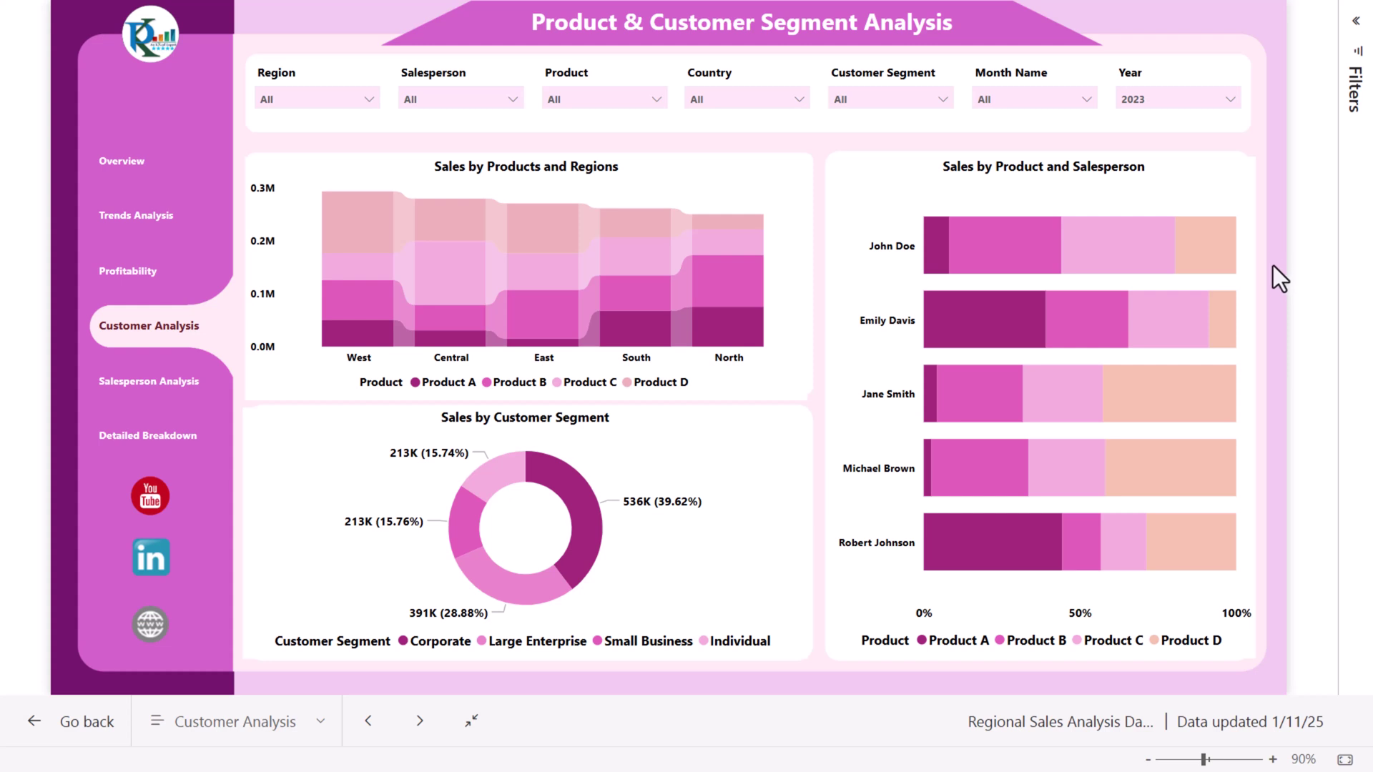
# Step: Open the Salesperson Analysis page and filter its Year slicer to 2024
pyautogui.click(172, 400)
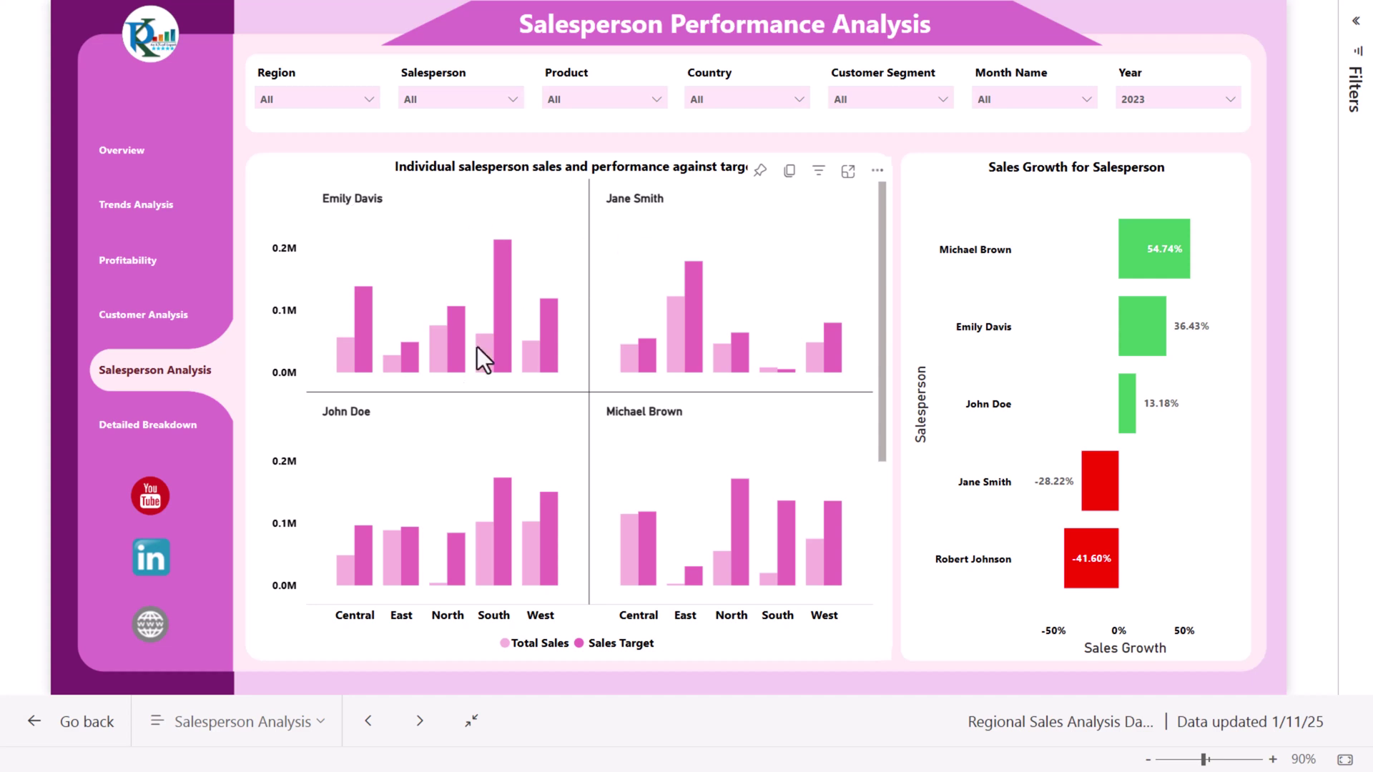
pyautogui.moveTo(882, 269); pyautogui.dragTo(867, 208)
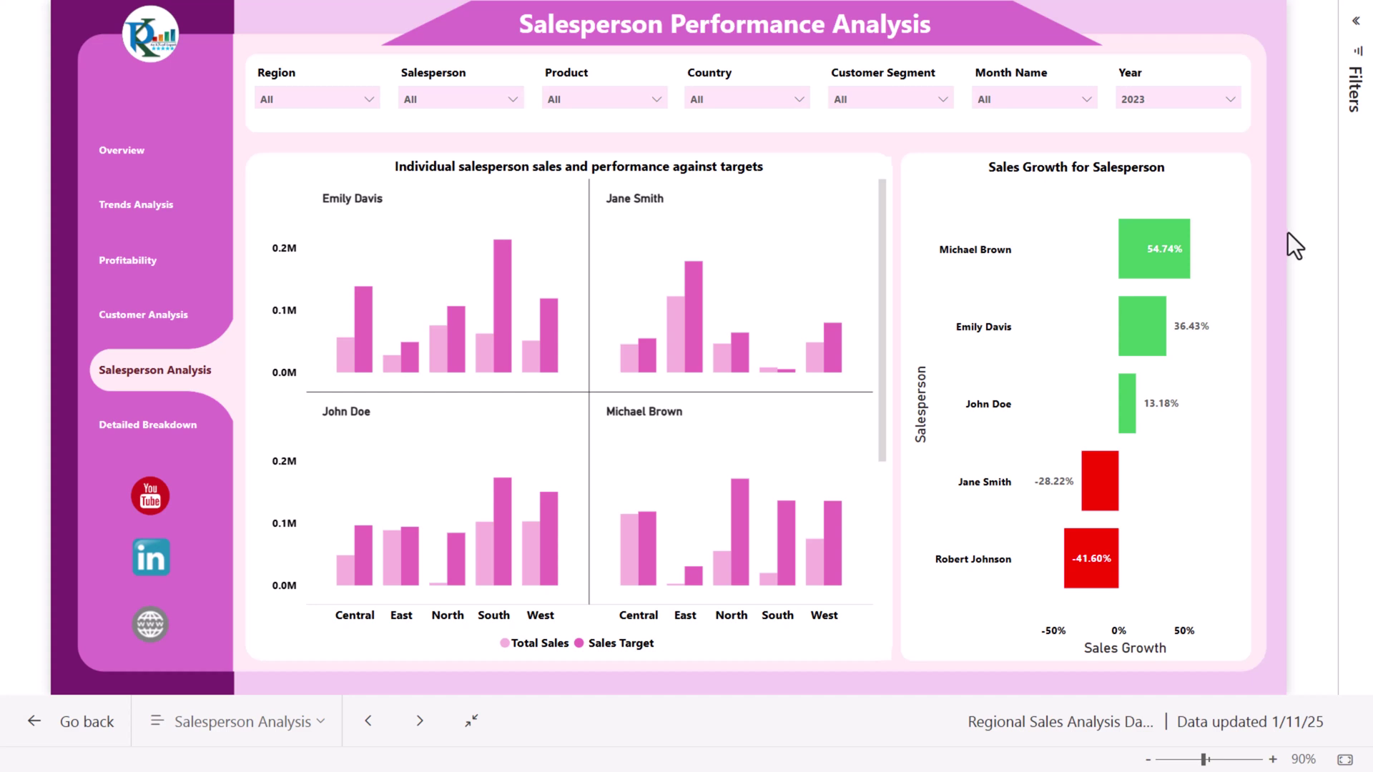
pyautogui.click(1196, 98)
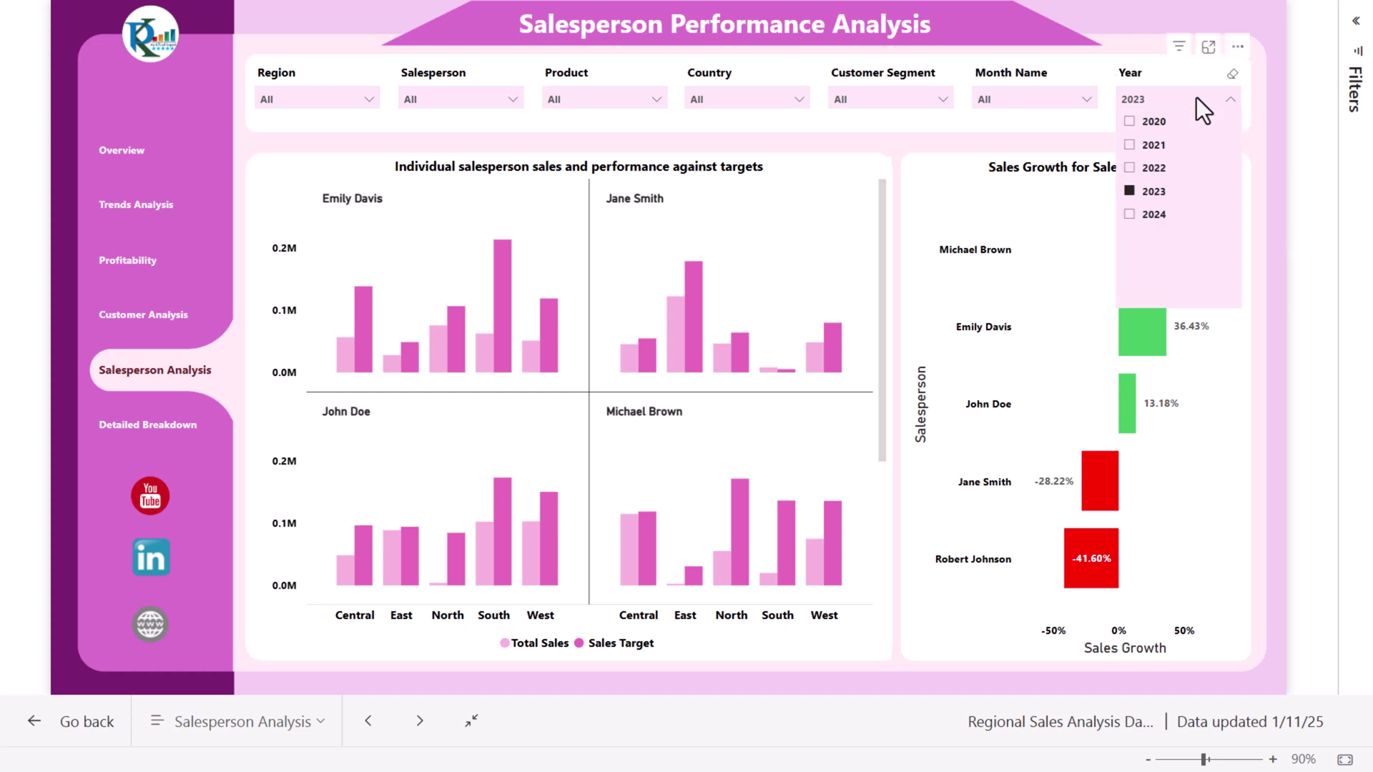
pyautogui.click(1151, 216)
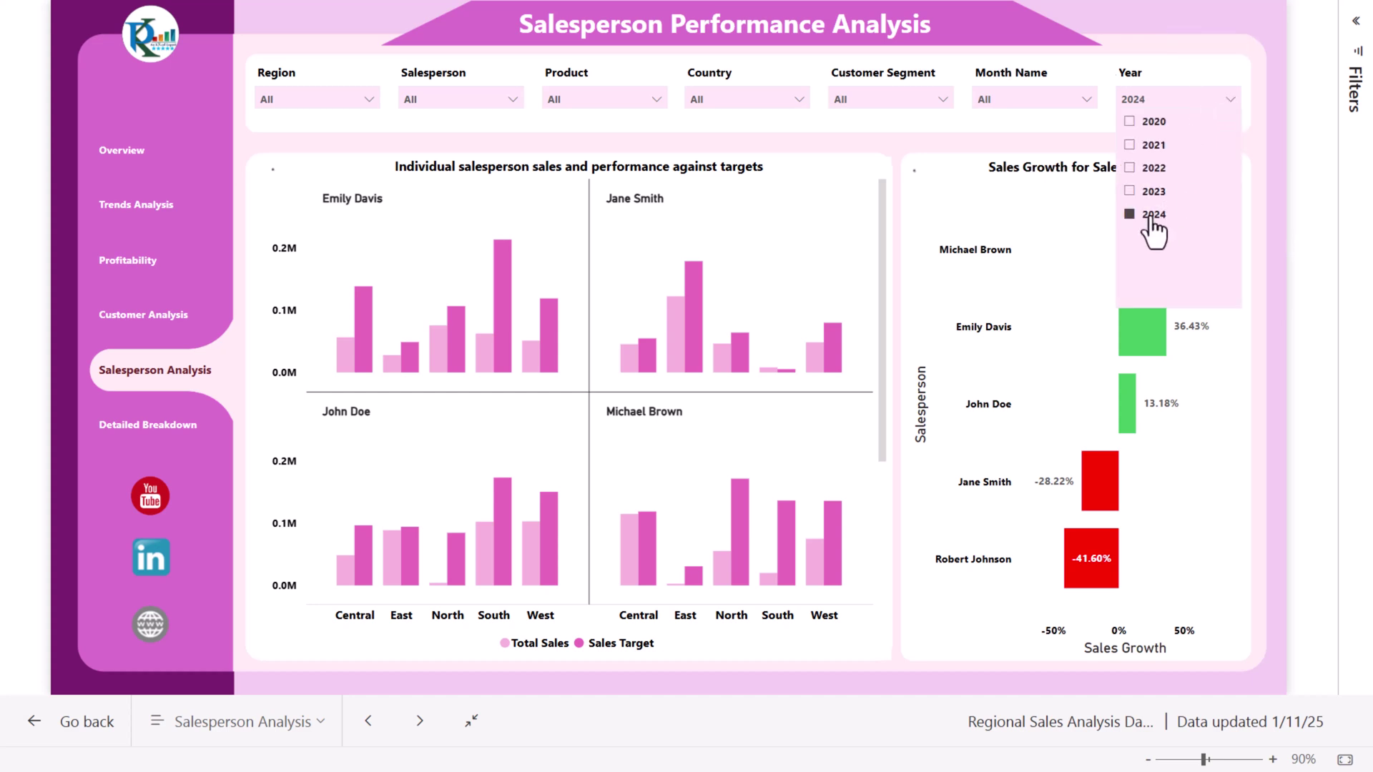
pyautogui.click(1276, 194)
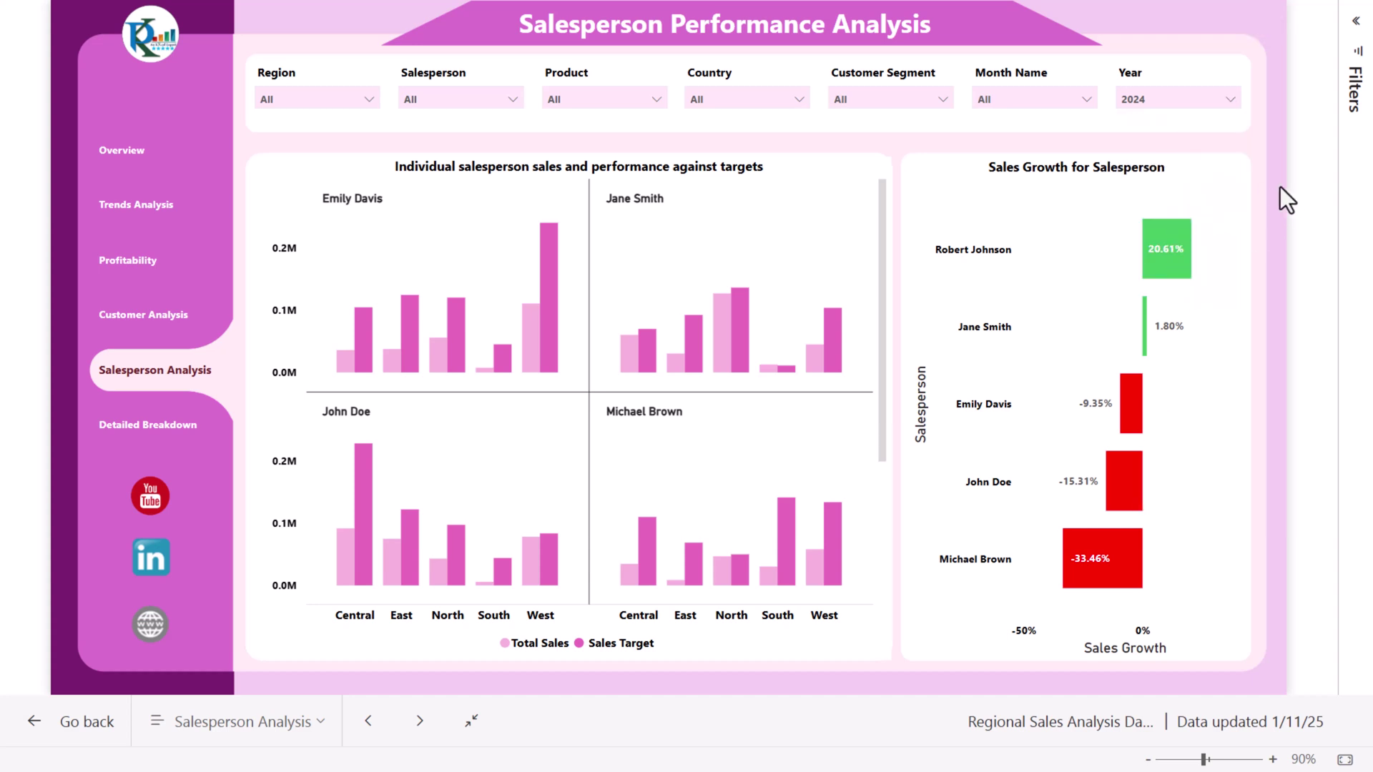
pyautogui.click(1190, 99)
pyautogui.click(1280, 156)
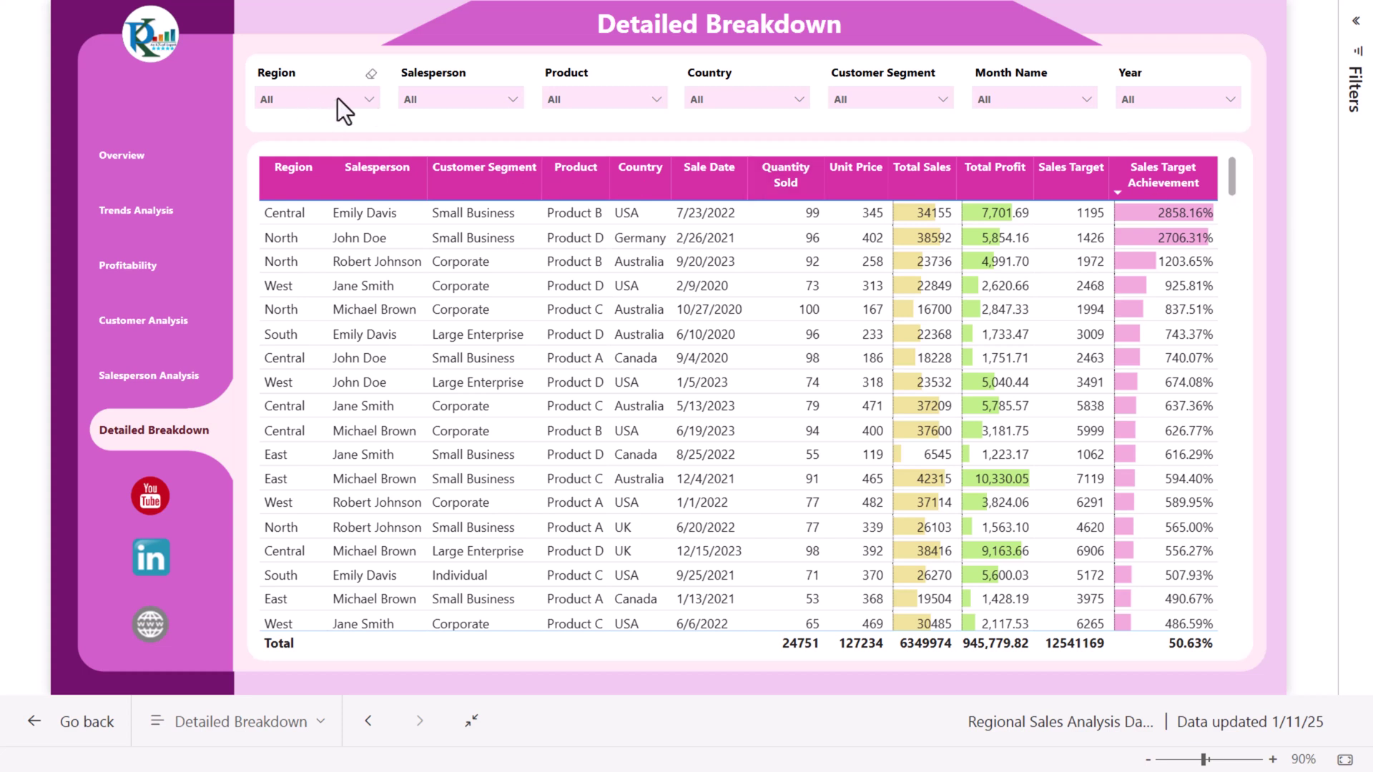
# Step: Filter the Detailed Breakdown table to Product A
pyautogui.click(621, 98)
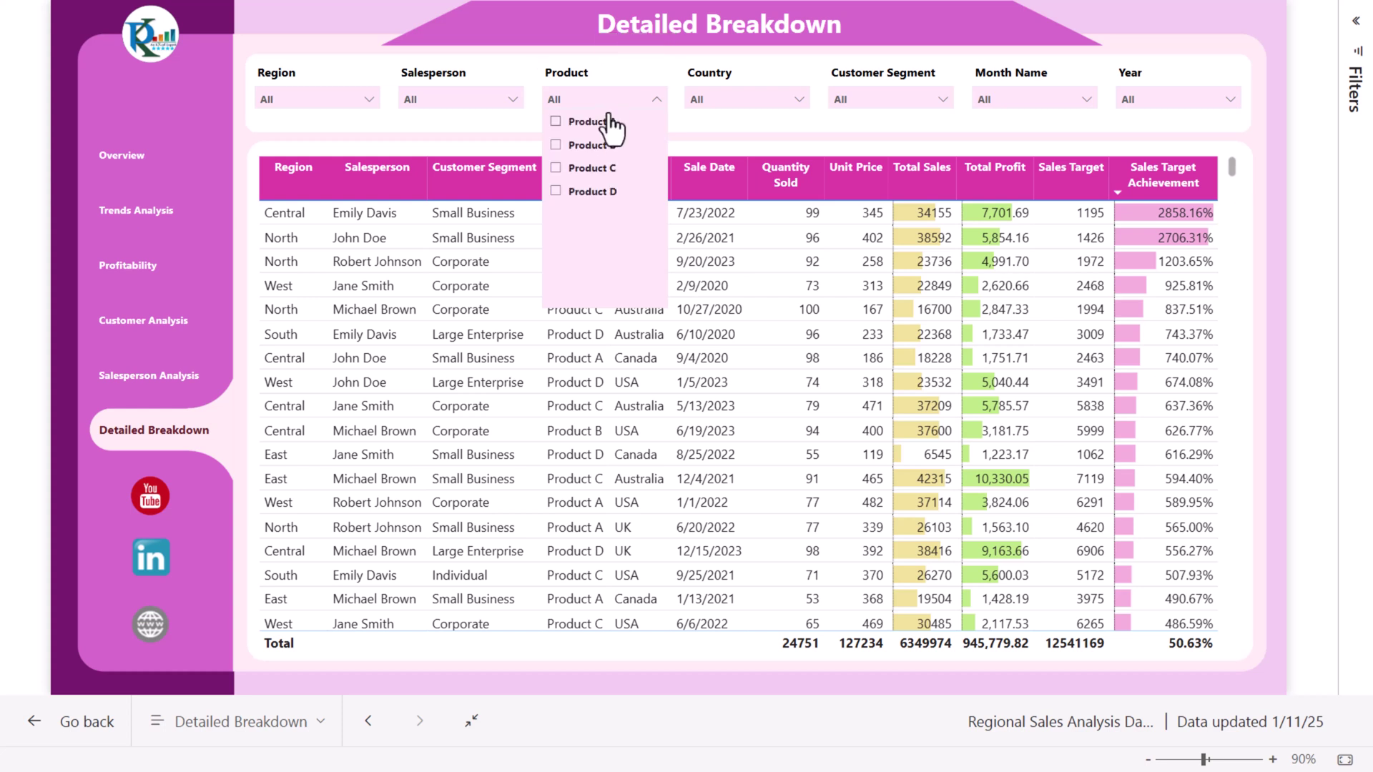
pyautogui.click(593, 123)
pyautogui.click(1293, 132)
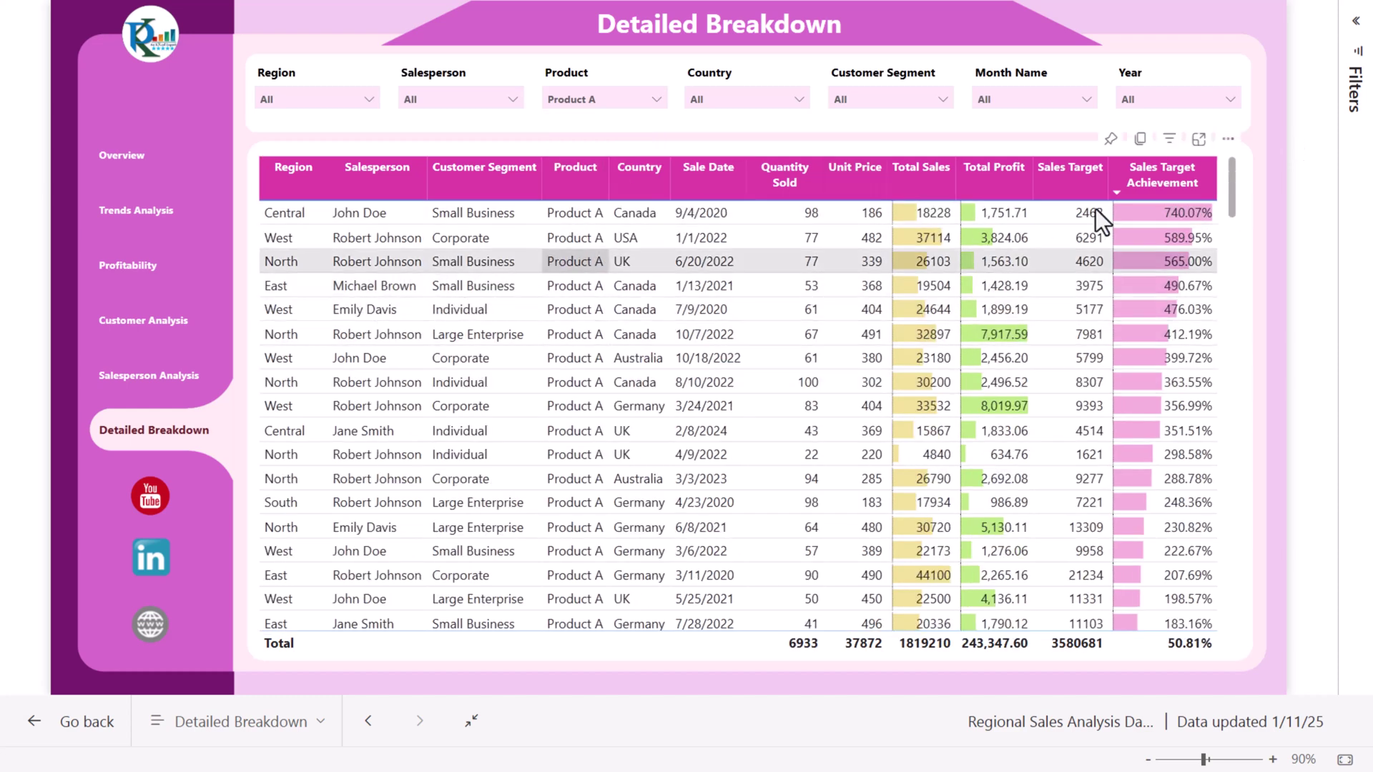
# Step: Glance at the table's options menu, exit full-screen view and close the browser
pyautogui.click(1227, 139)
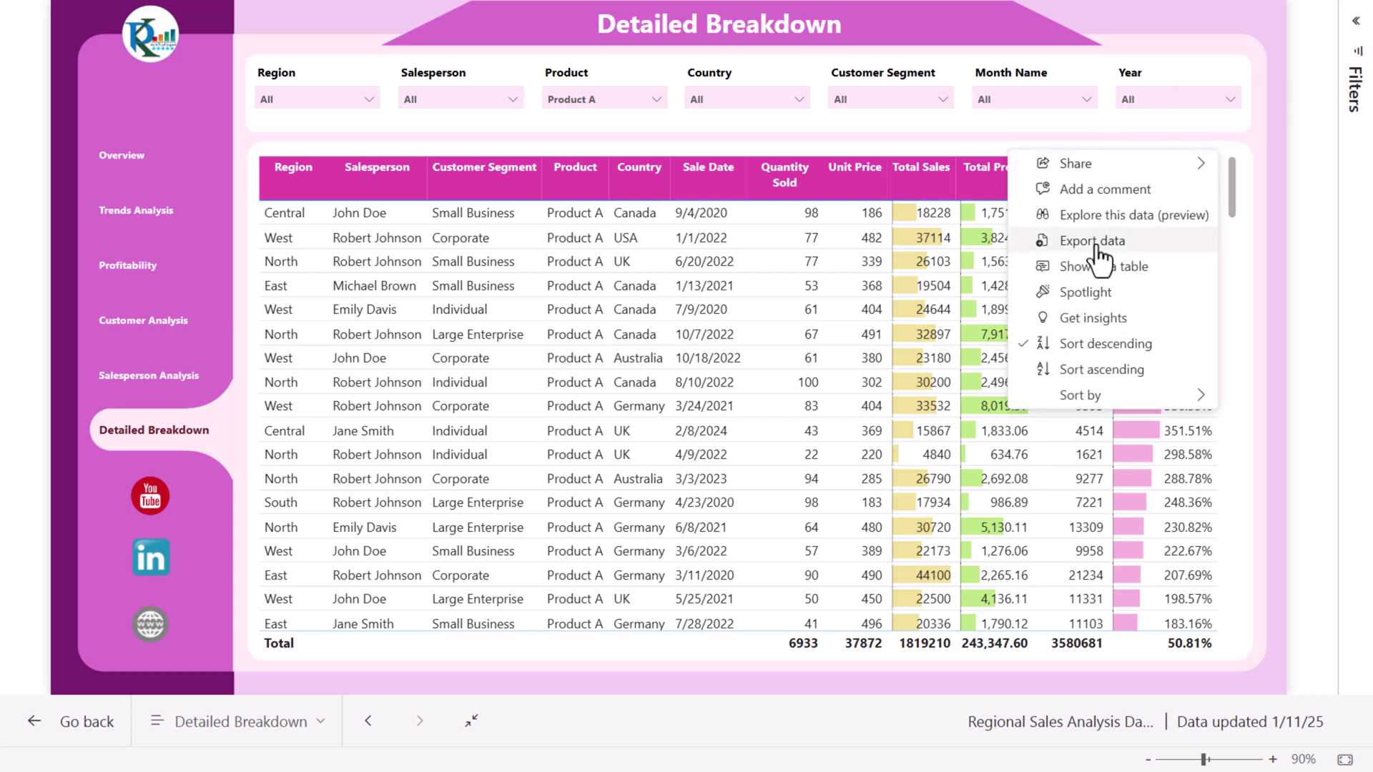
pyautogui.click(1285, 179)
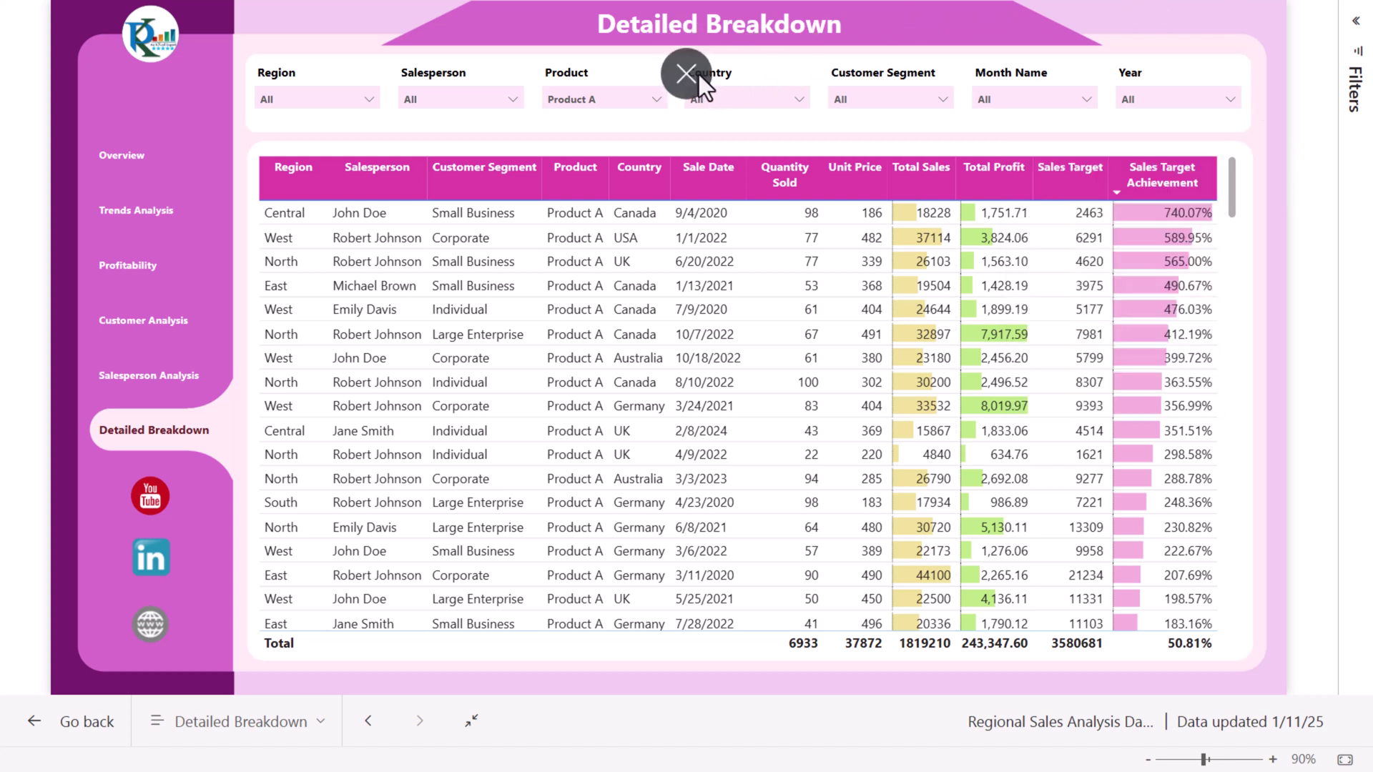
pyautogui.press('Escape')
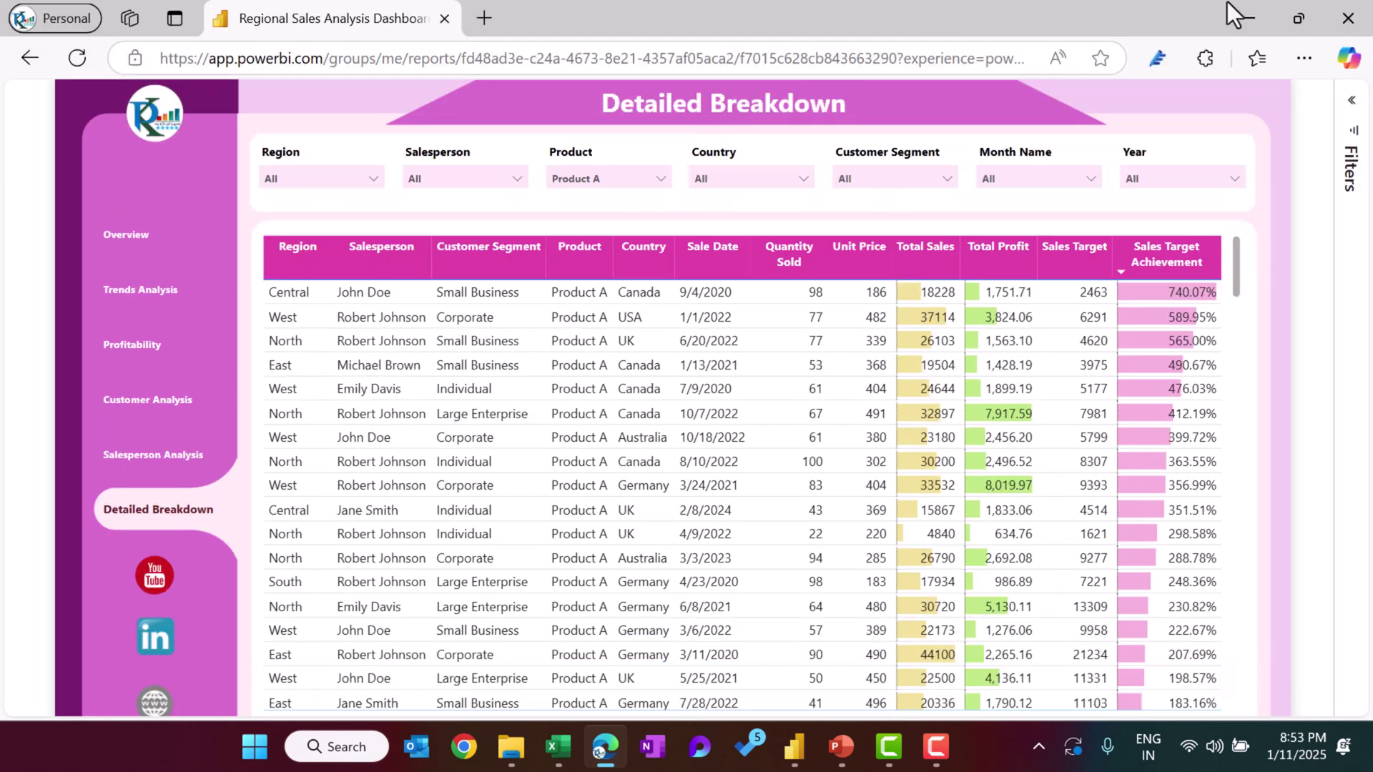
pyautogui.click(1344, 20)
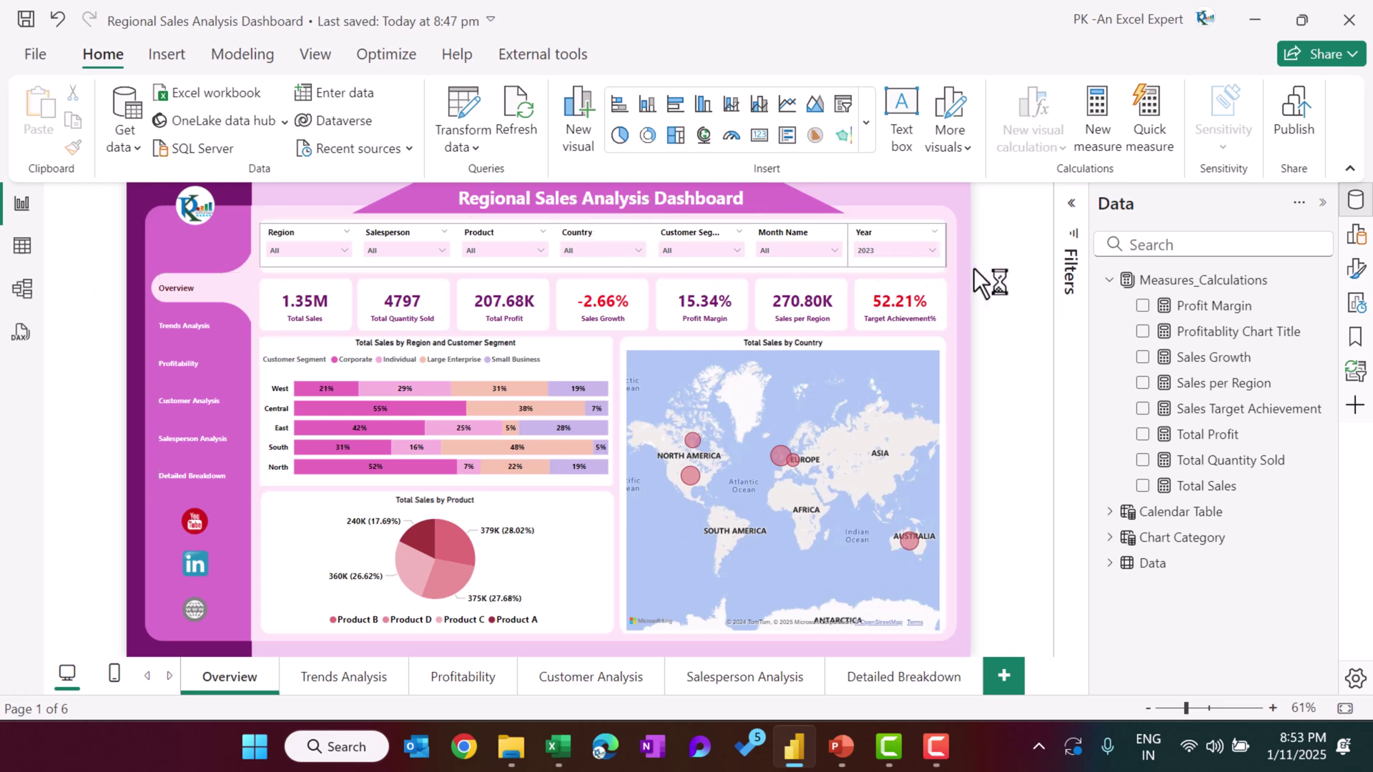
# Step: Step through the Excel Data sheet's header row from Region across to Country
pyautogui.click(559, 746)
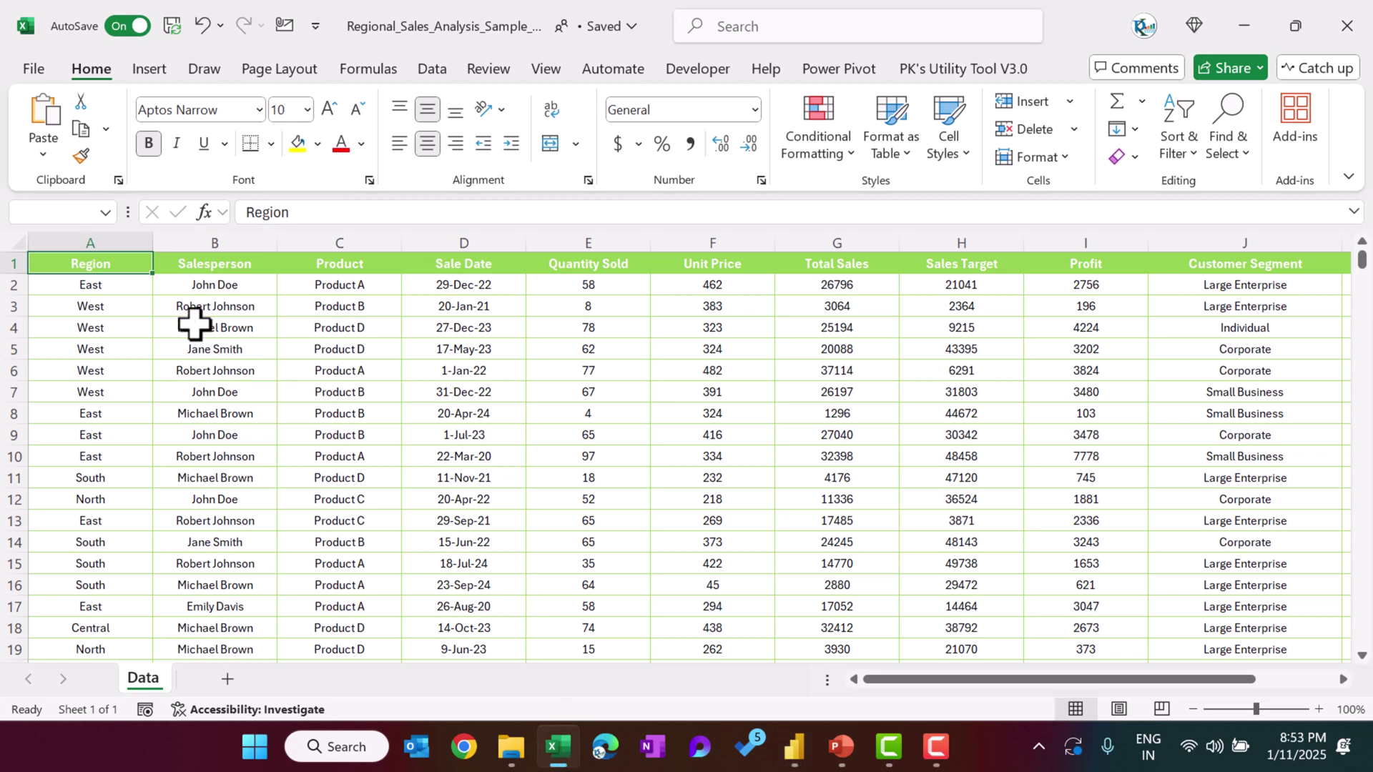
pyautogui.click(194, 282)
pyautogui.hotkey('ctrl', 'Home')
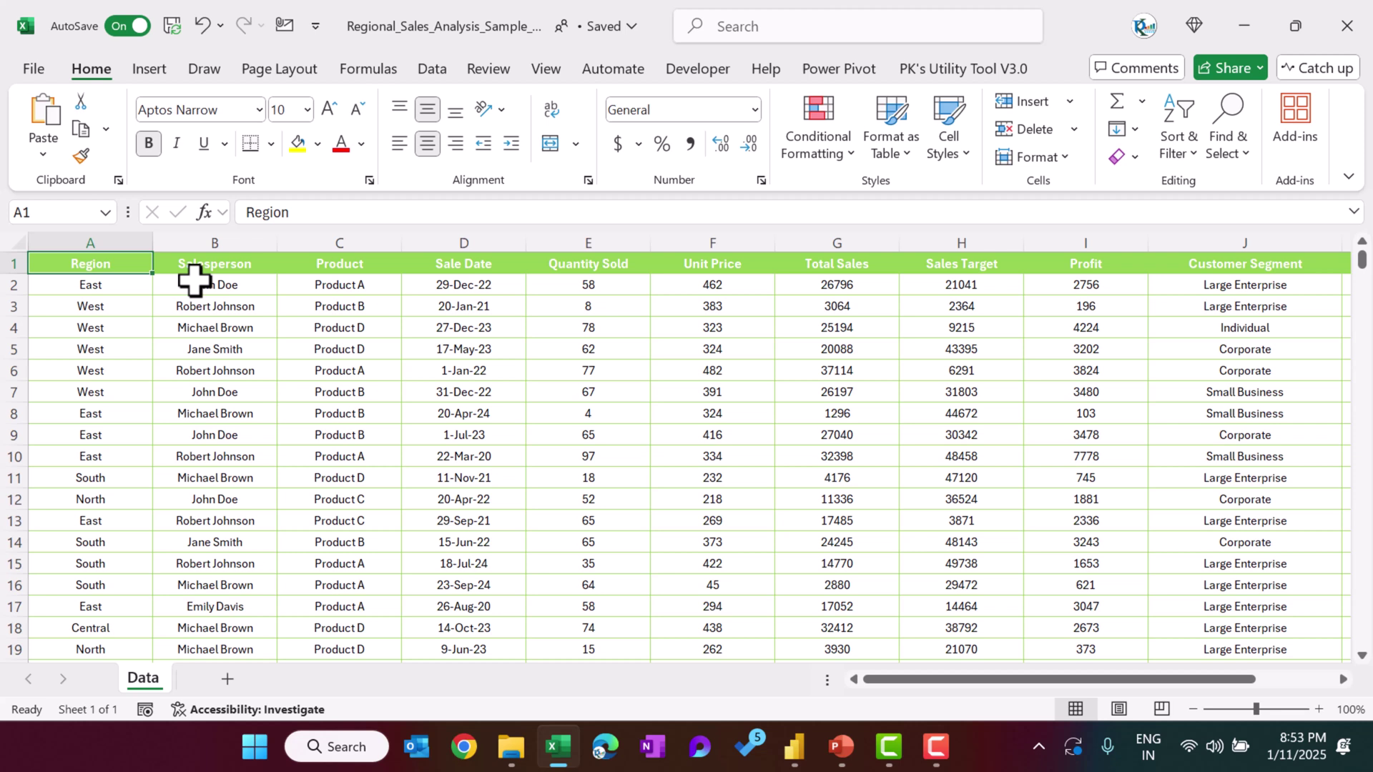
pyautogui.press('Down')
pyautogui.press('Up')
pyautogui.press('Right')
pyautogui.click(500, 273)
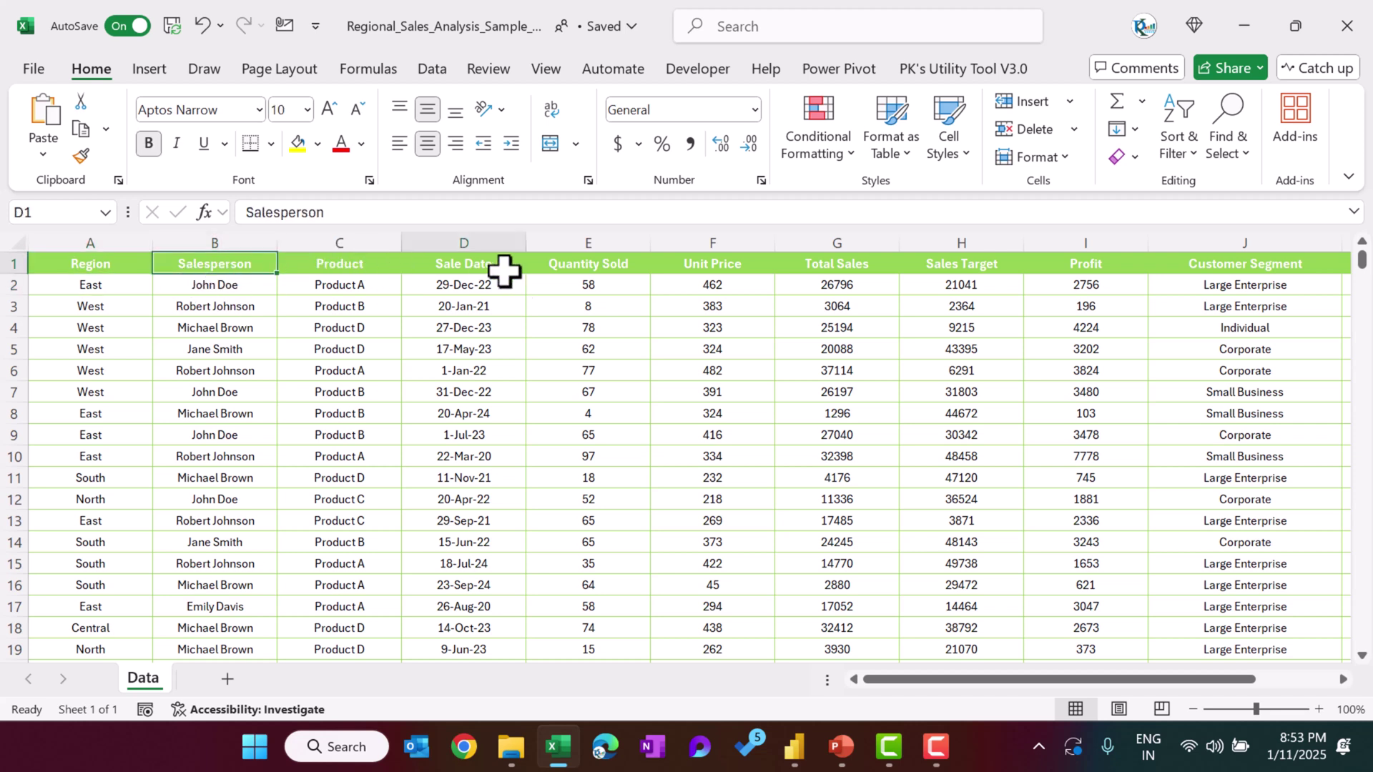
pyautogui.click(531, 275)
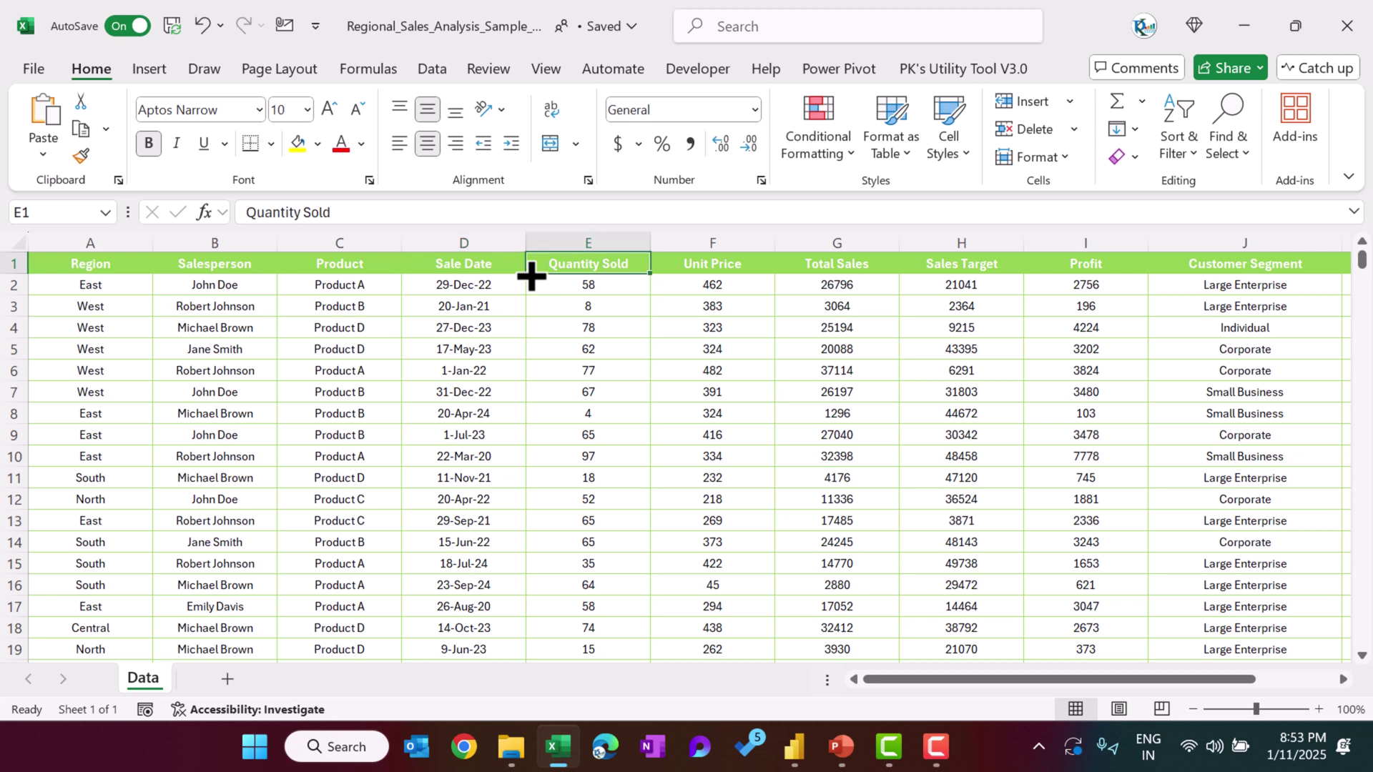
pyautogui.press('Right')
pyautogui.press('Right')
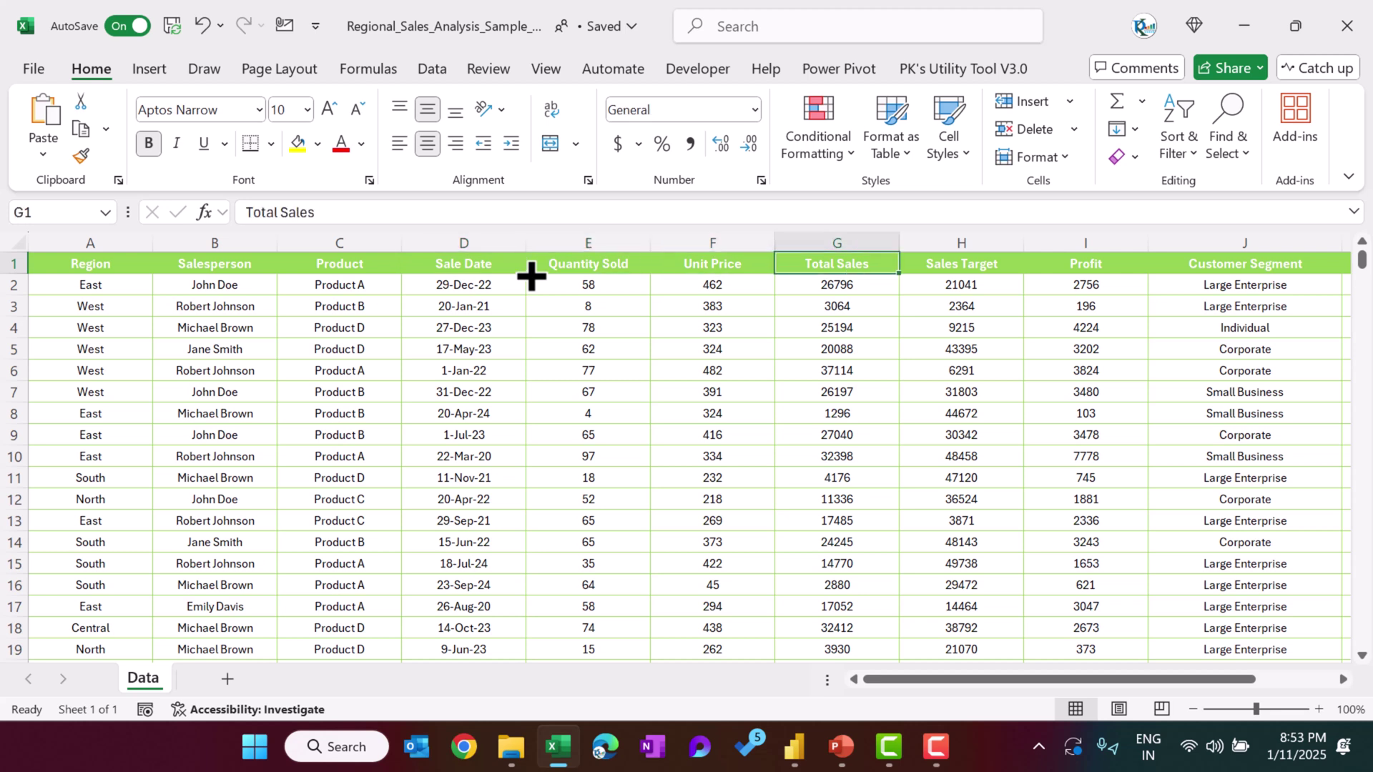
pyautogui.press('Right')
pyautogui.press('Right')
pyautogui.press('Right')
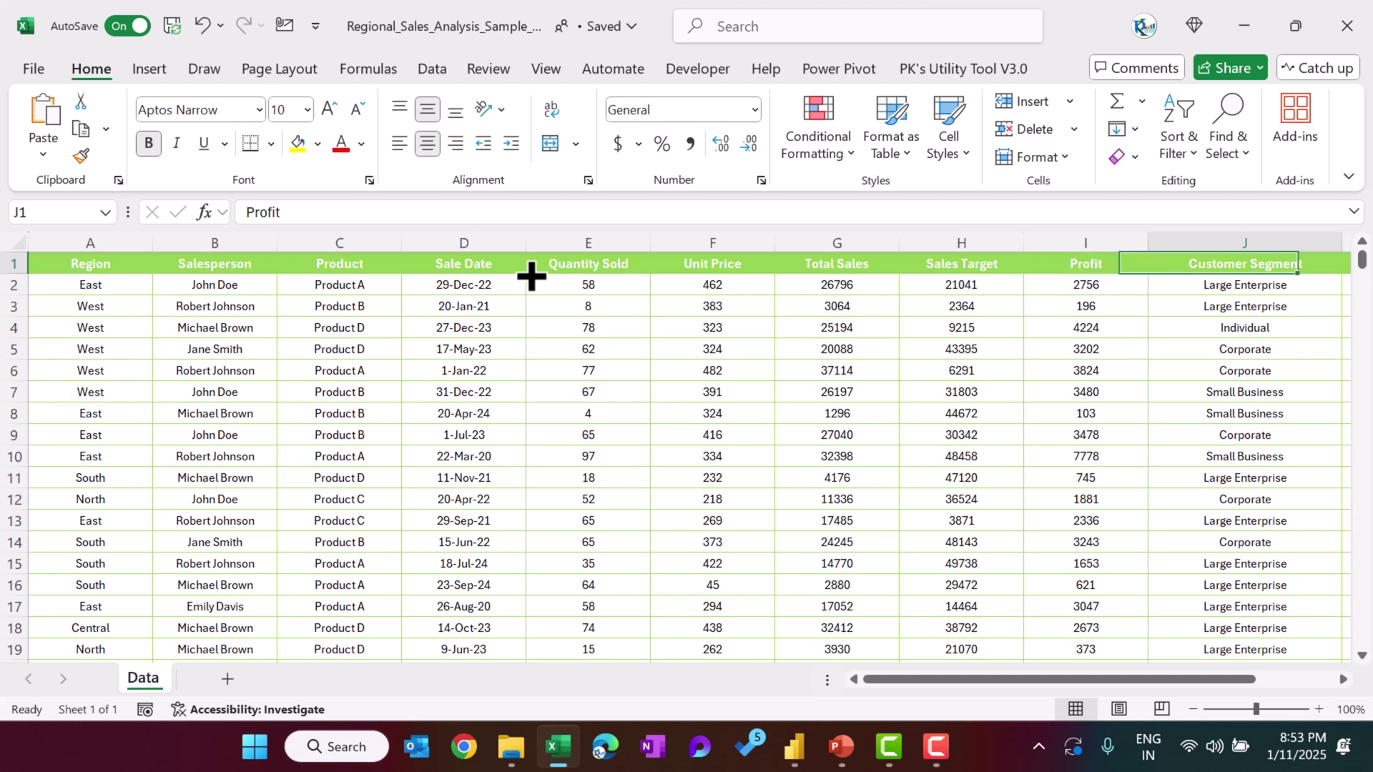
pyautogui.press('Right')
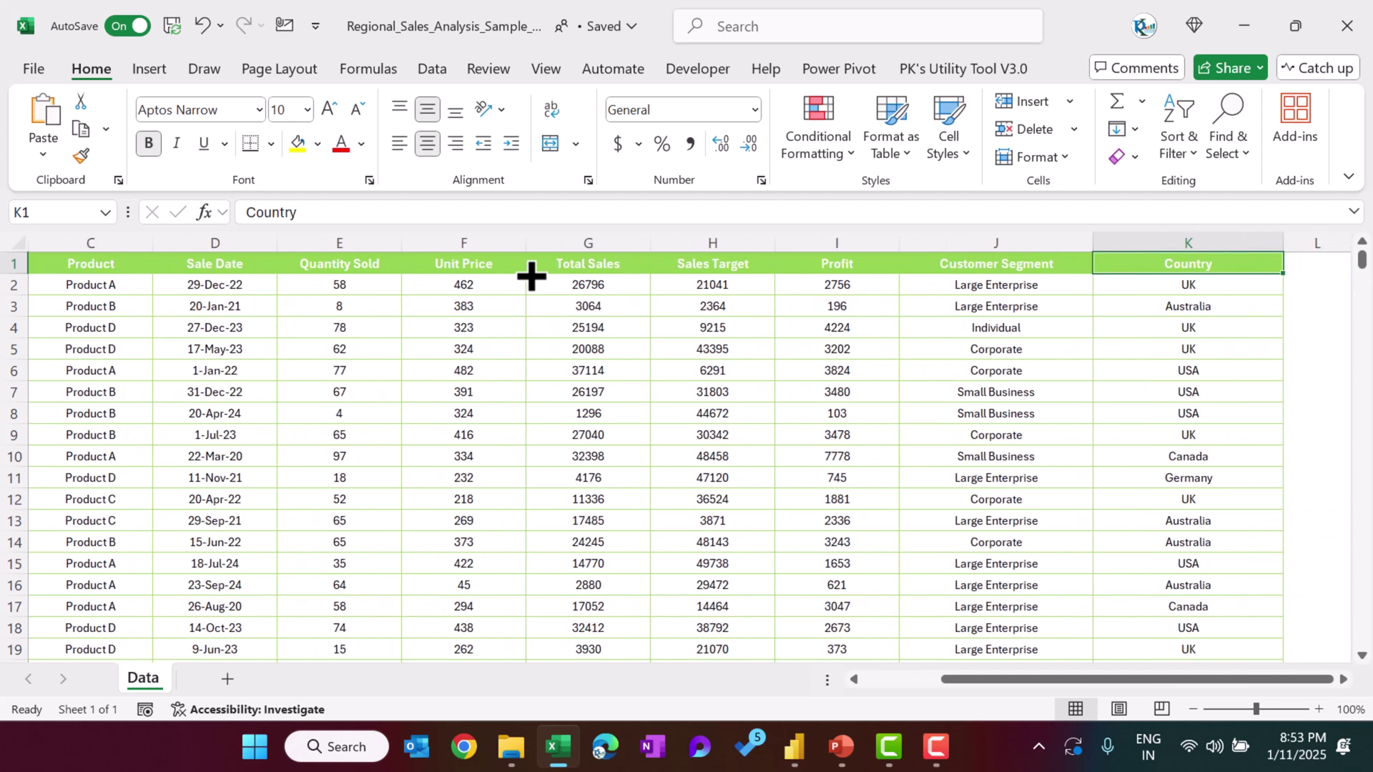
# Step: Close the sales workbook and return to Power BI Desktop
pyautogui.click(512, 351)
pyautogui.hotkey('ctrl', 'w')
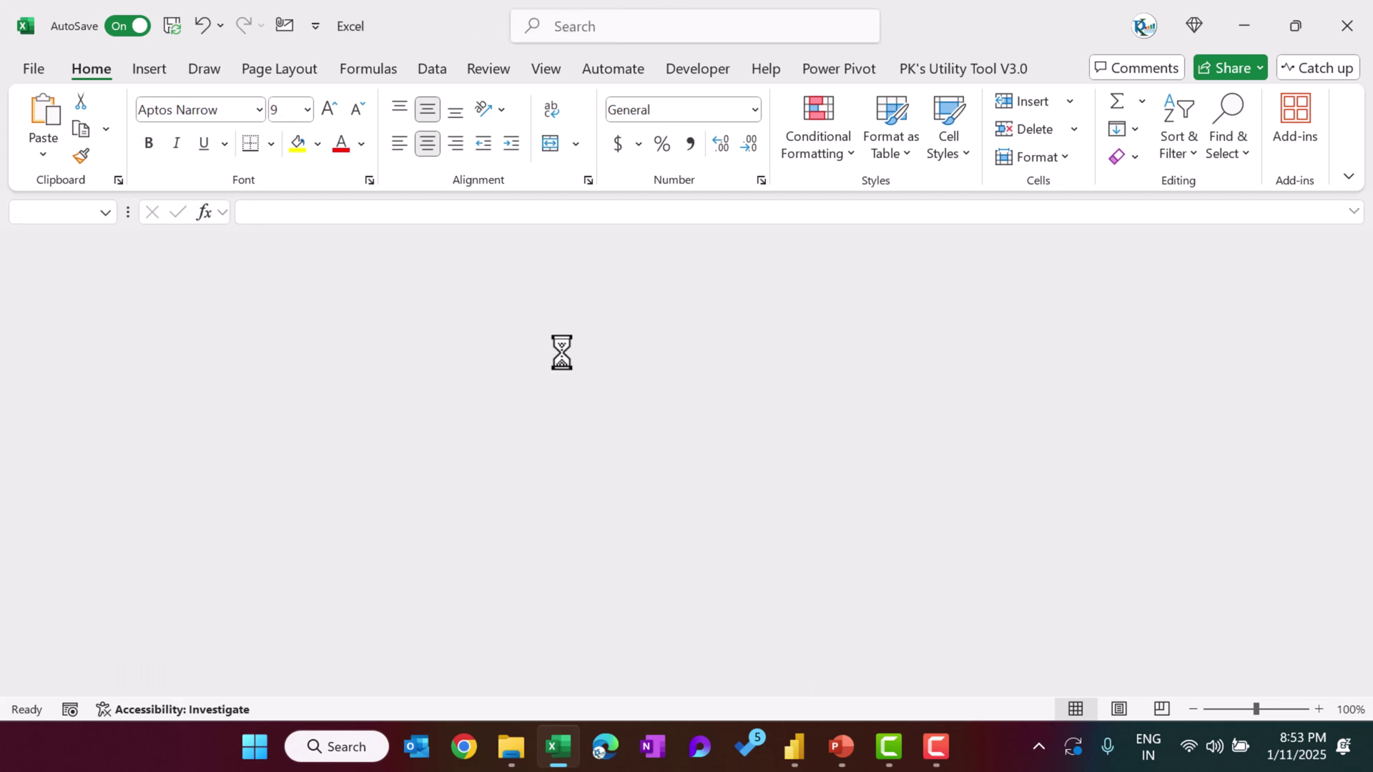
pyautogui.hotkey('alt', 'F4')
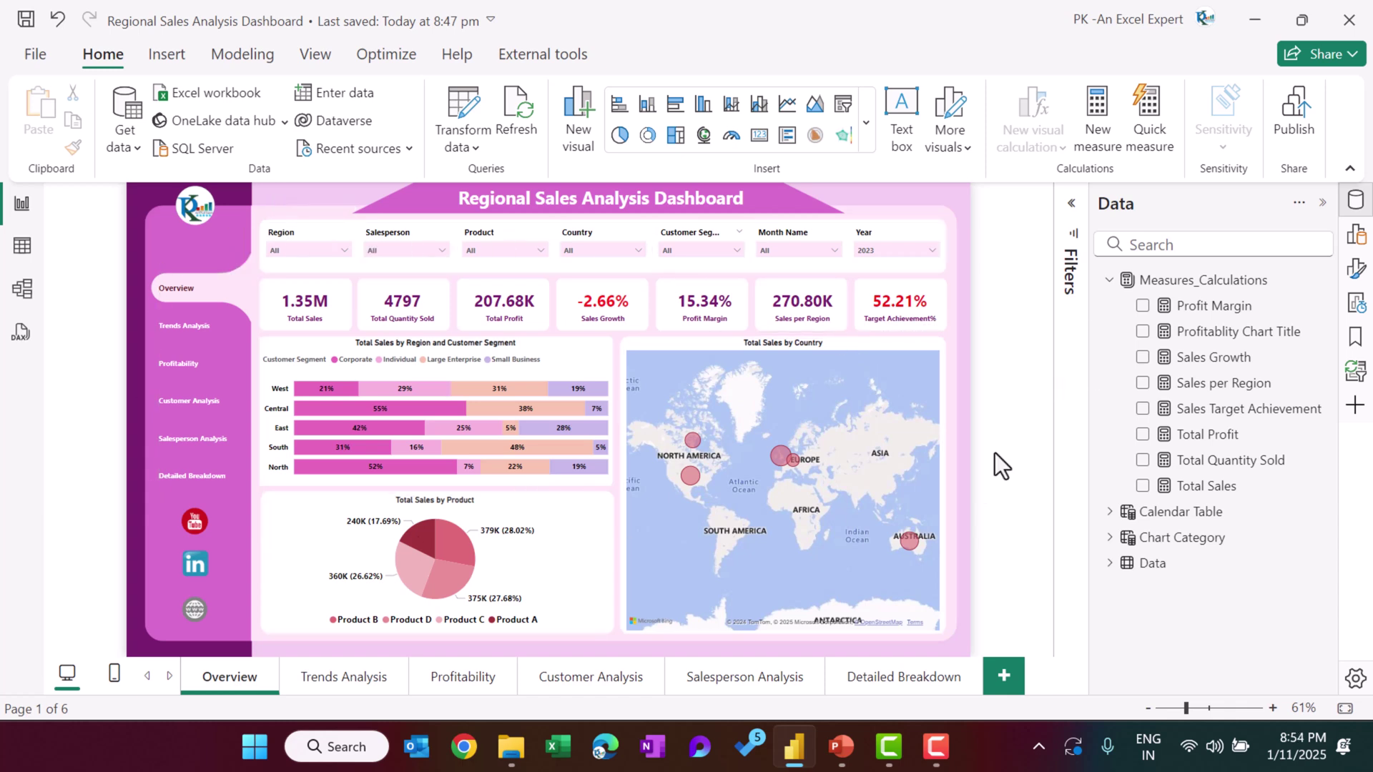
# Step: Bring up the BG Slides deck and view background slides 2, 3, 4, then slide 1
pyautogui.click(915, 762)
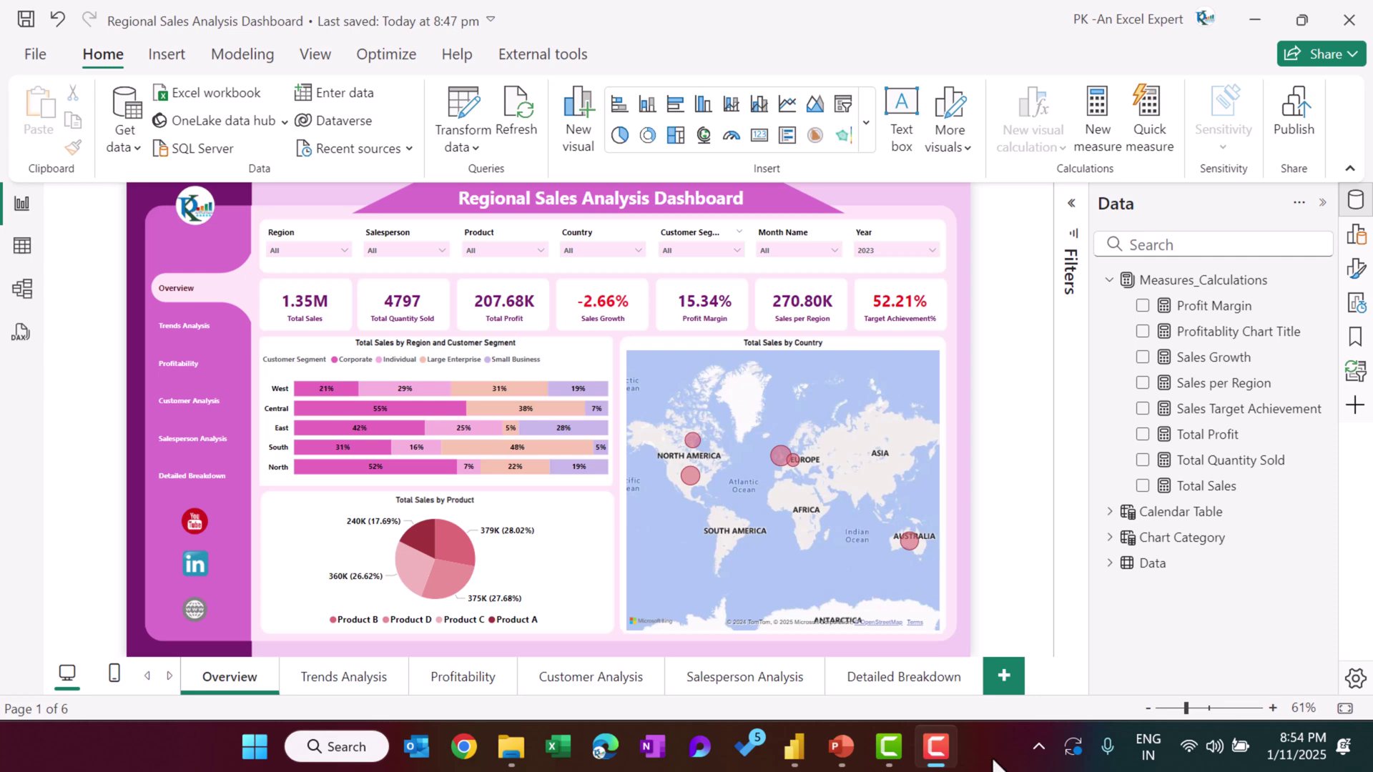
pyautogui.click(840, 747)
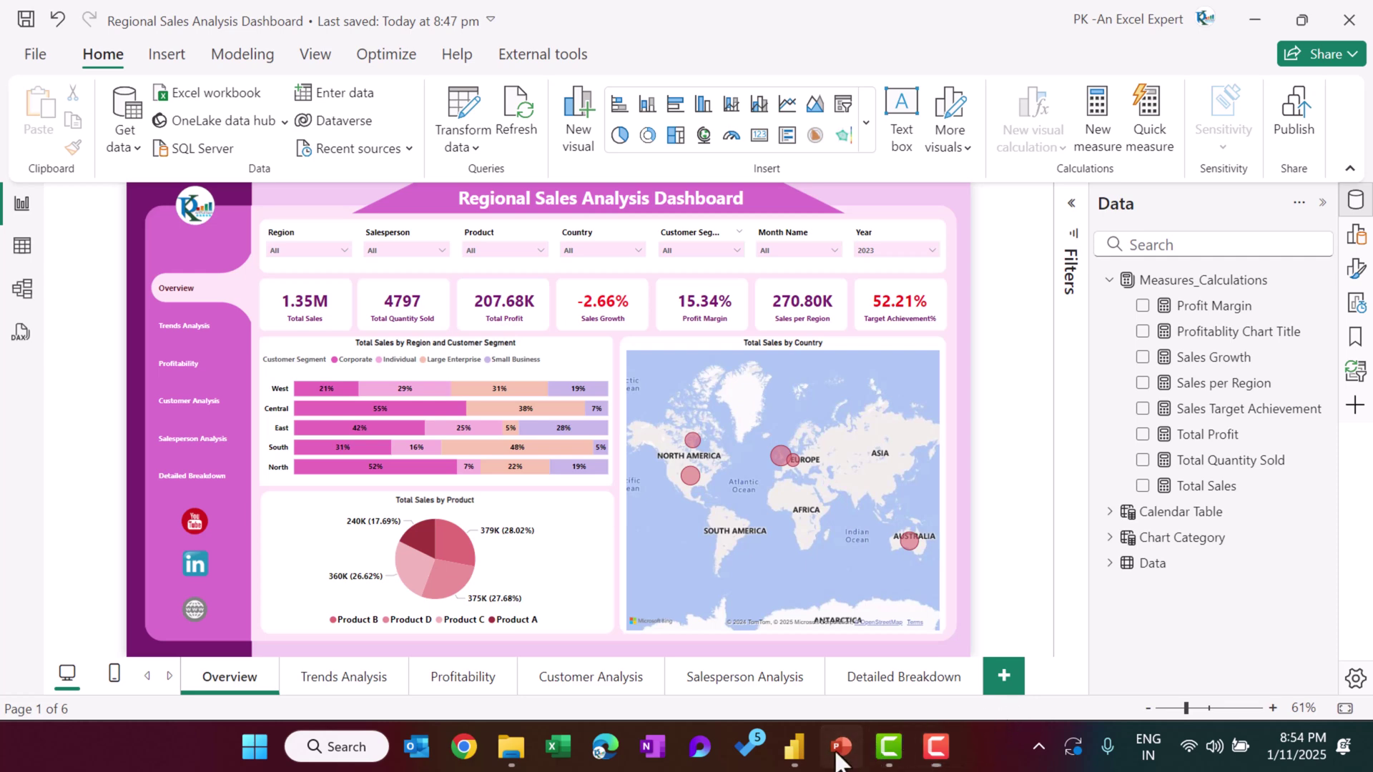
pyautogui.click(110, 350)
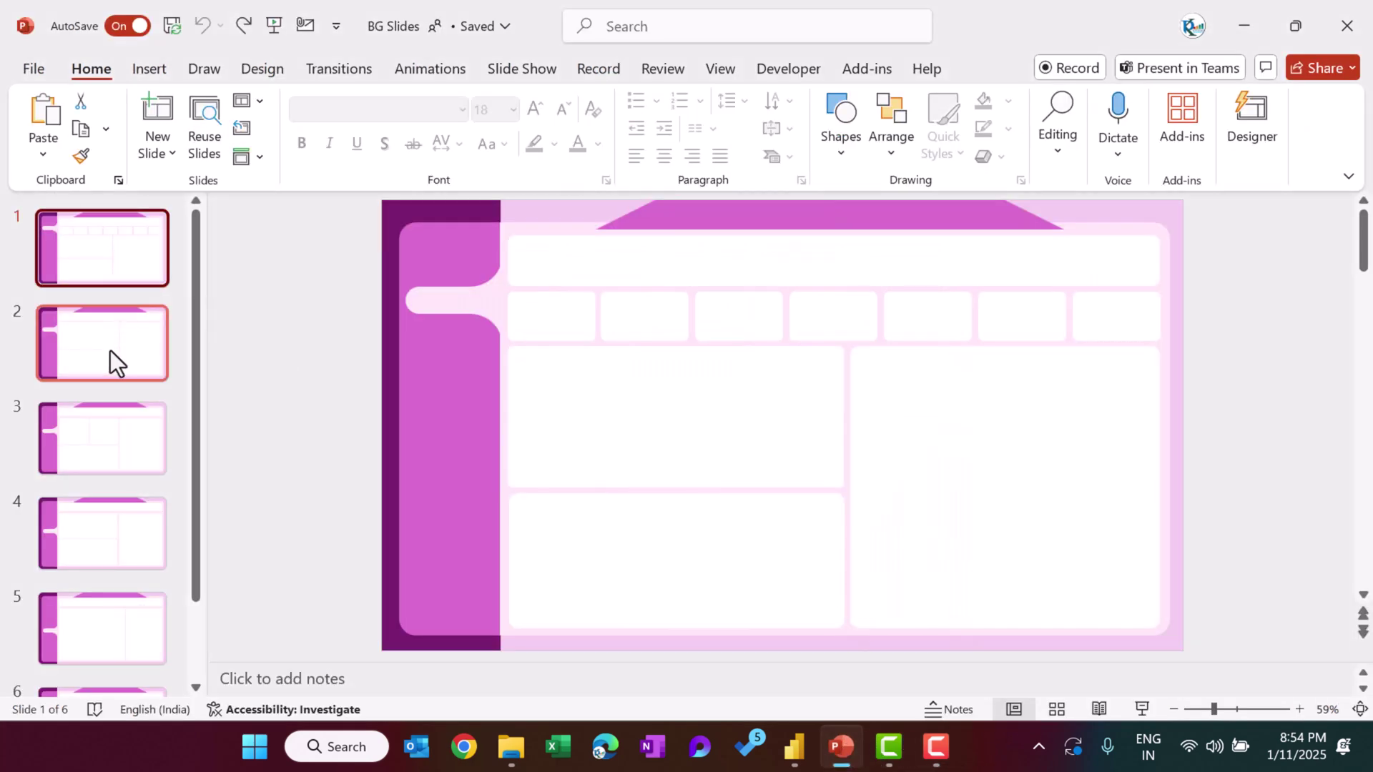
pyautogui.click(88, 422)
pyautogui.click(121, 522)
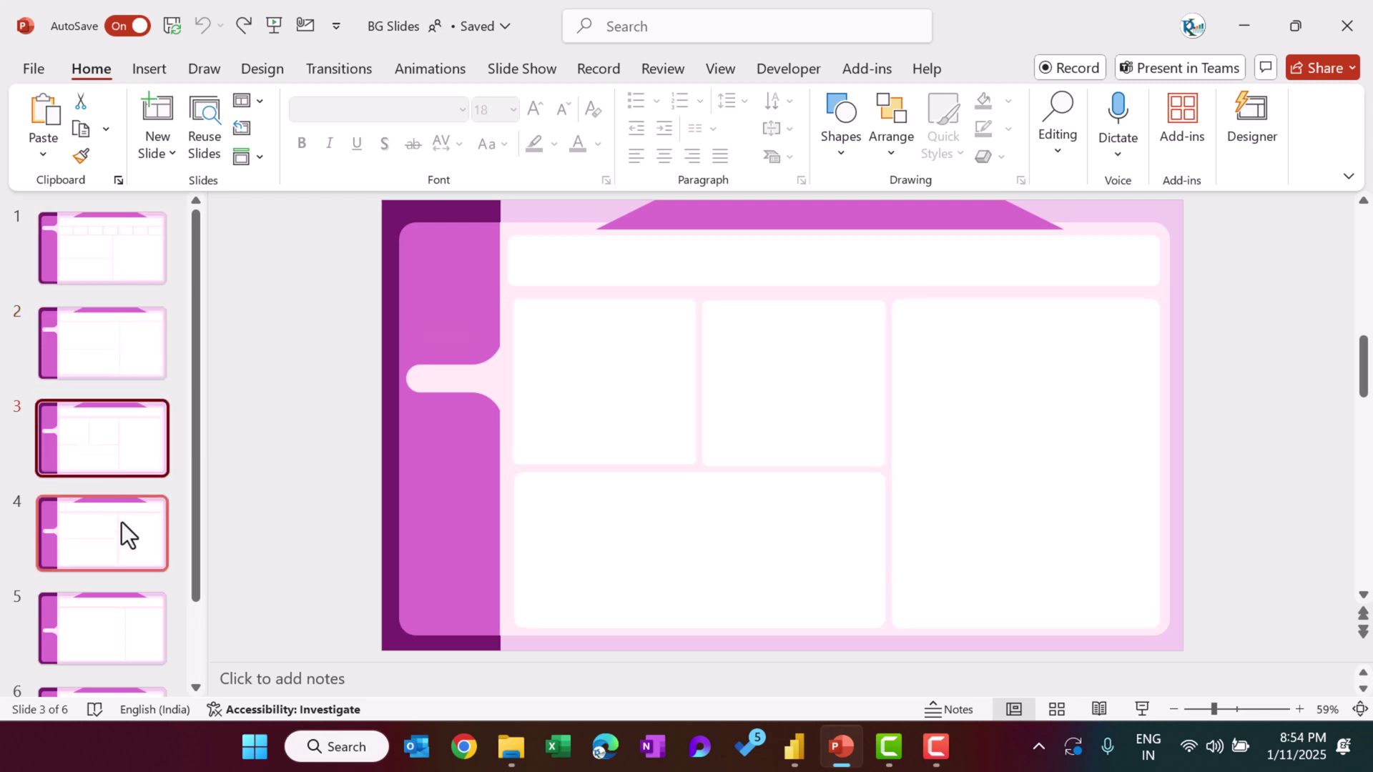
pyautogui.click(119, 263)
# Step: Try moving slide 1's card box, top banner and left panel, undoing each move
pyautogui.click(560, 313)
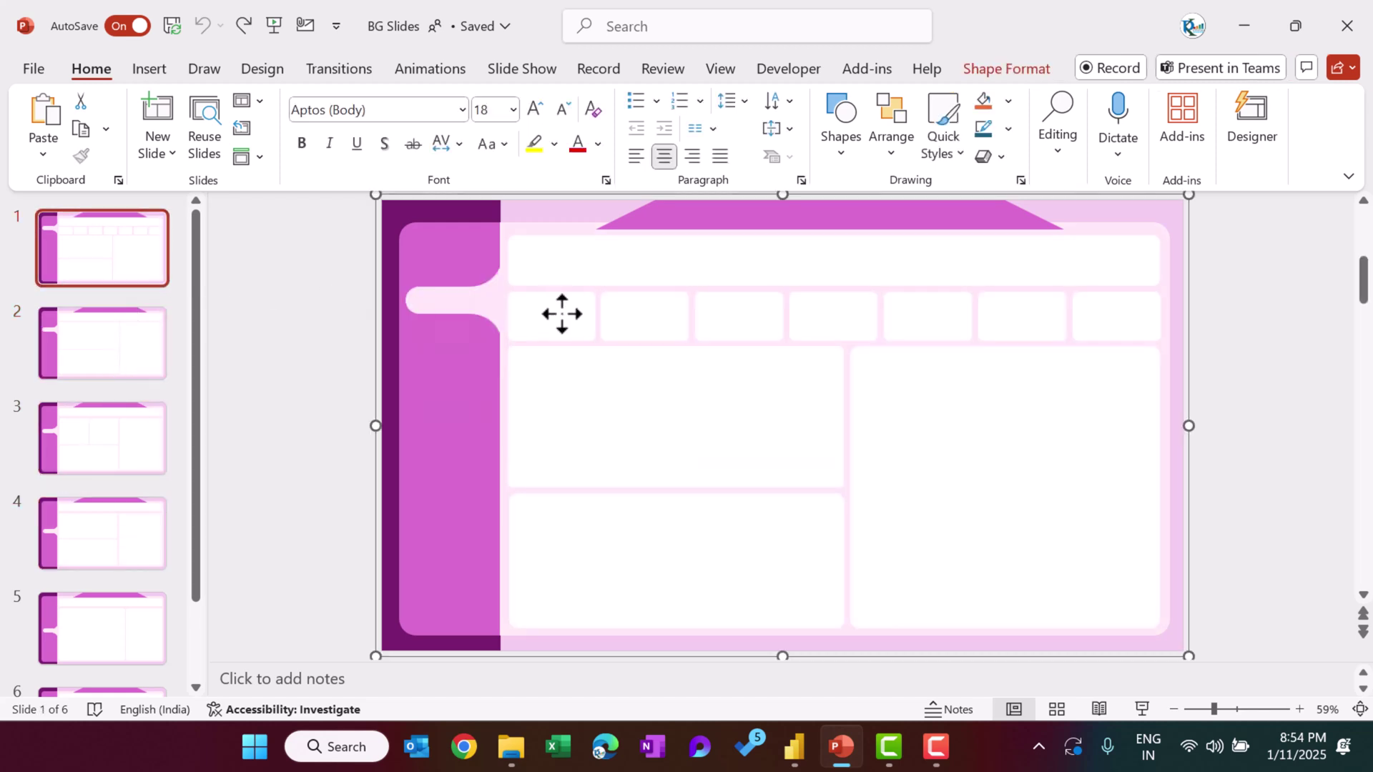
pyautogui.click(548, 313)
pyautogui.moveTo(567, 315); pyautogui.dragTo(567, 350)
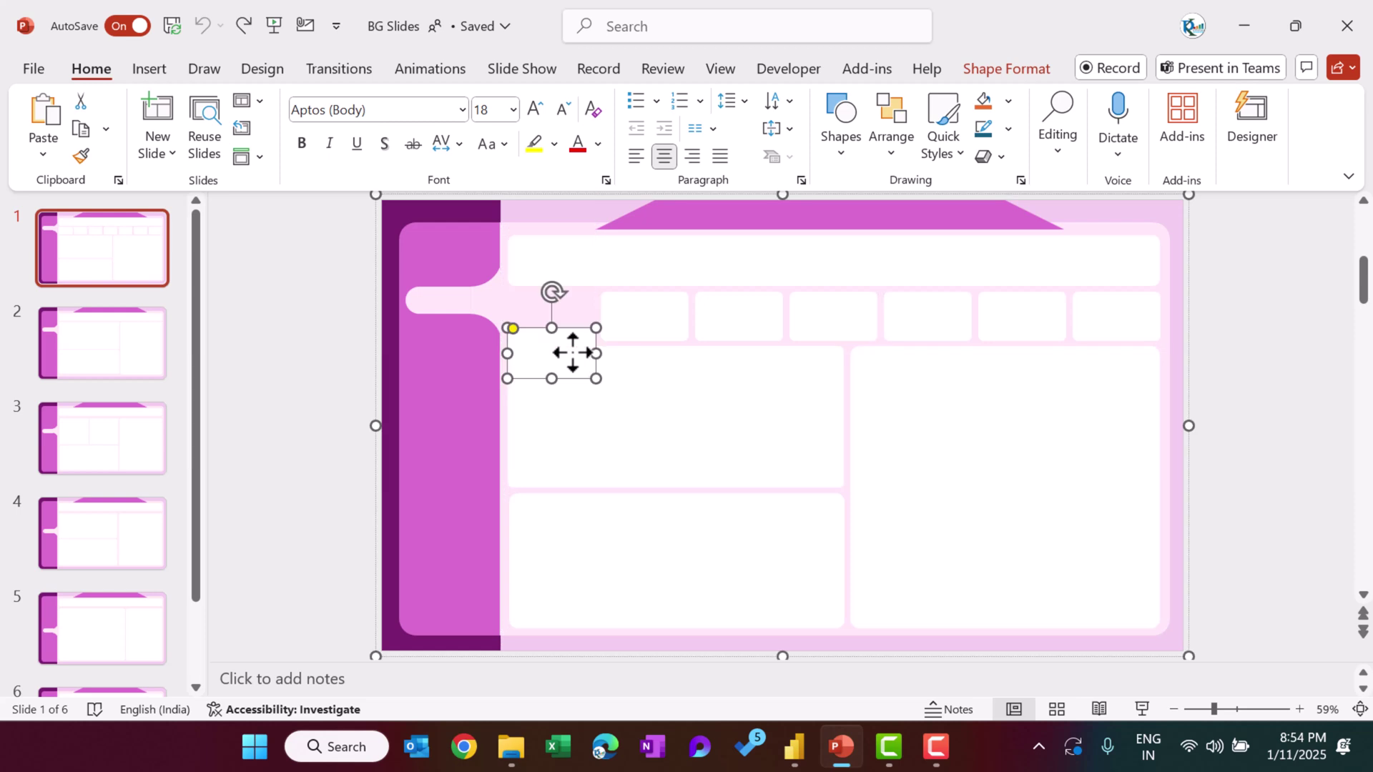
pyautogui.hotkey('ctrl', 'z')
pyautogui.click(462, 279)
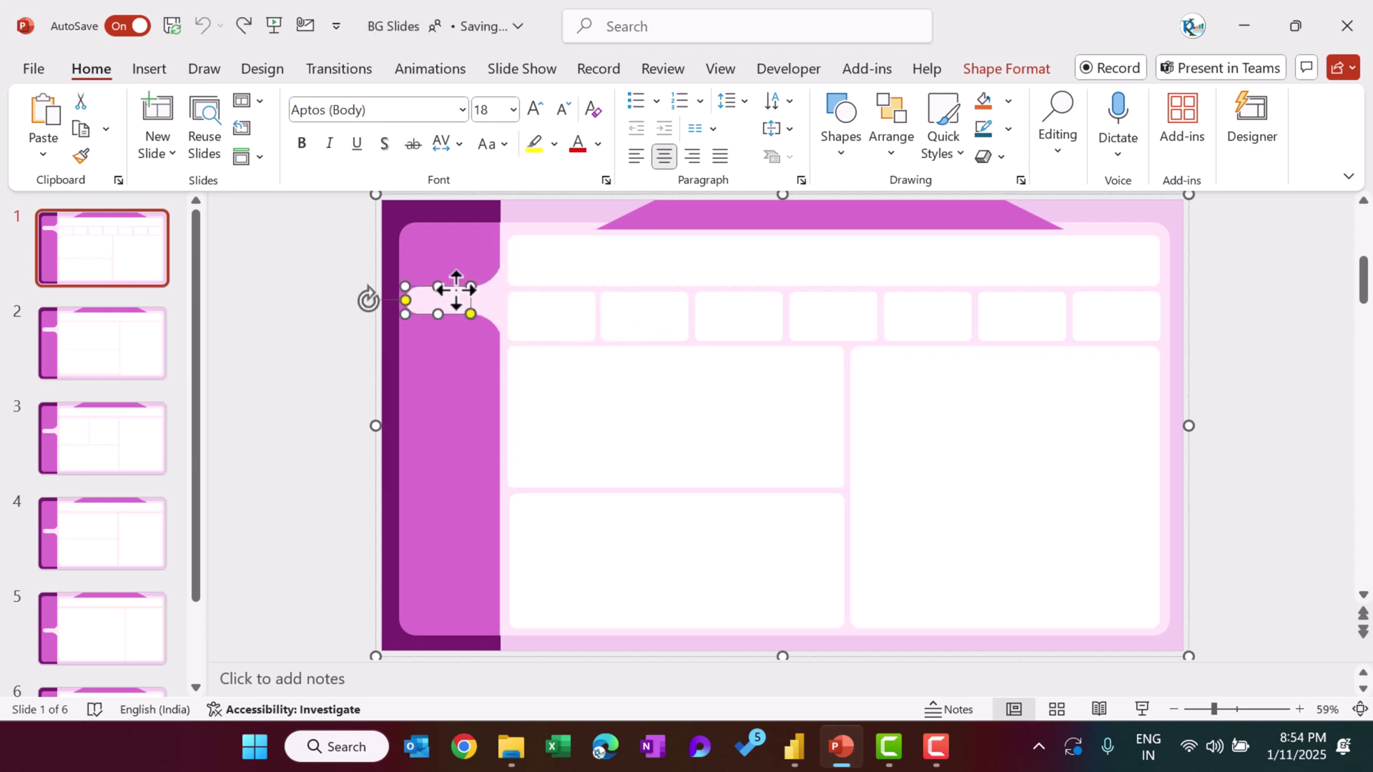
pyautogui.click(748, 214)
pyautogui.moveTo(748, 215); pyautogui.dragTo(765, 240)
pyautogui.hotkey('ctrl', 'z')
pyautogui.click(438, 229)
pyautogui.click(438, 248)
pyautogui.moveTo(438, 248); pyautogui.dragTo(551, 270)
pyautogui.press('Escape')
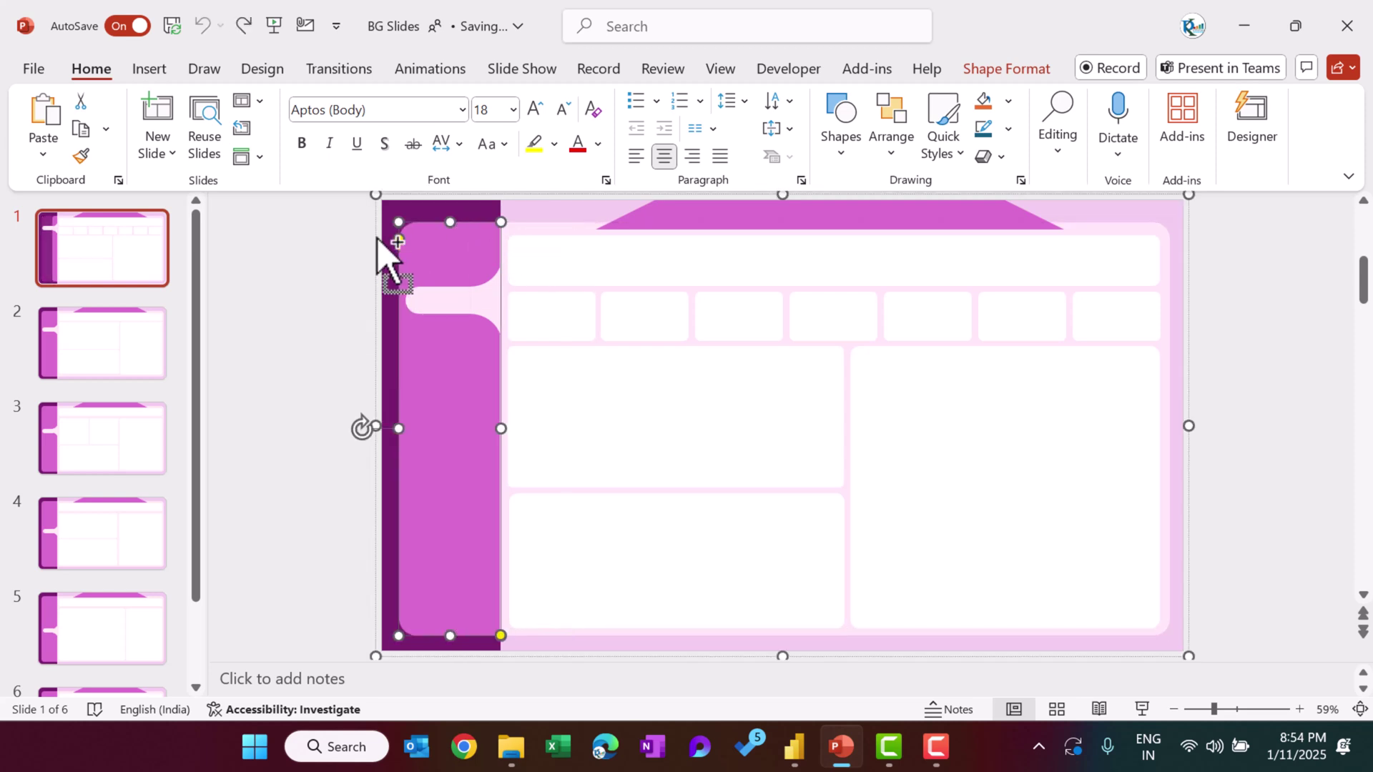
# Step: Look at the background group's shape options without changes, then minimize PowerPoint
pyautogui.click(1251, 293)
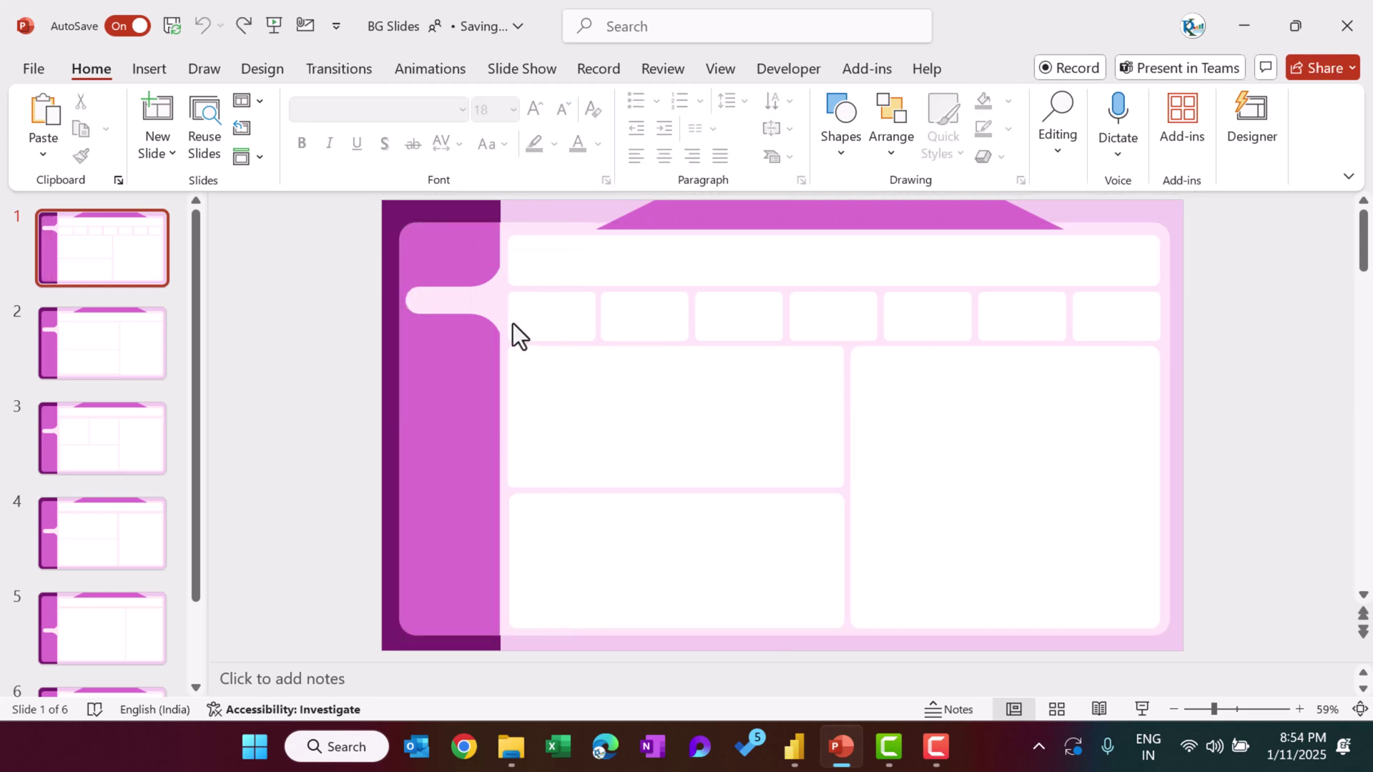
pyautogui.click(892, 226)
pyautogui.rightClick(894, 227)
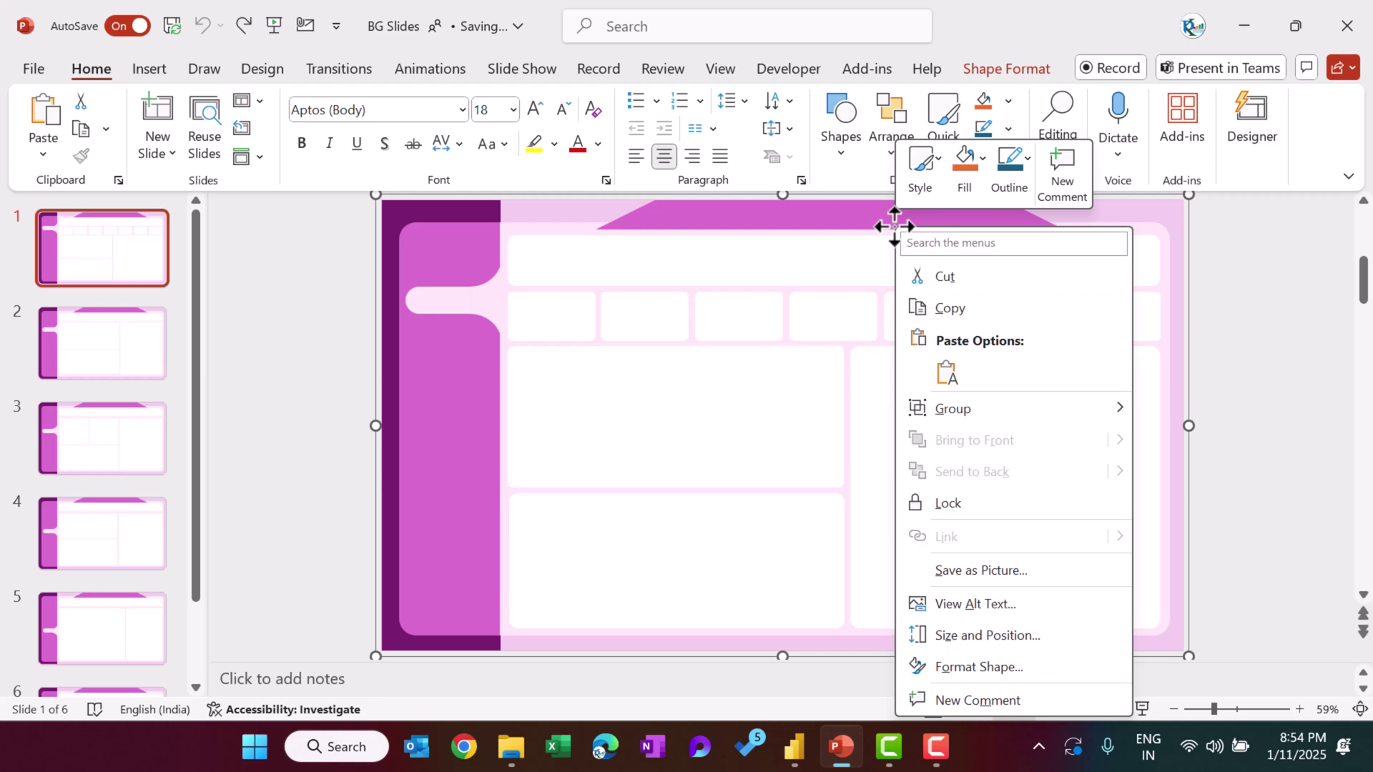
pyautogui.click(1251, 303)
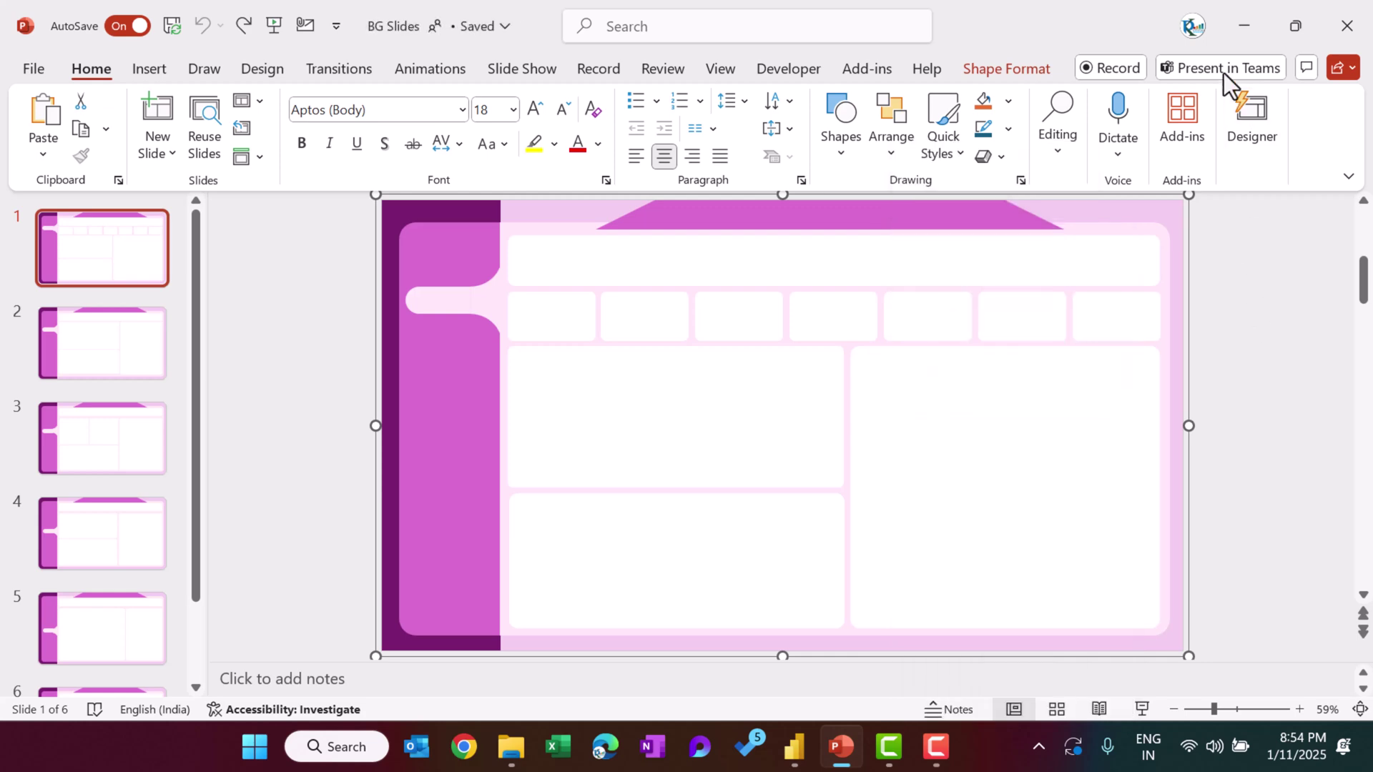
pyautogui.click(1246, 26)
# Step: Preview BG-1.jpg from the dashboard folder in Photos, then go back to Power BI Desktop
pyautogui.click(512, 747)
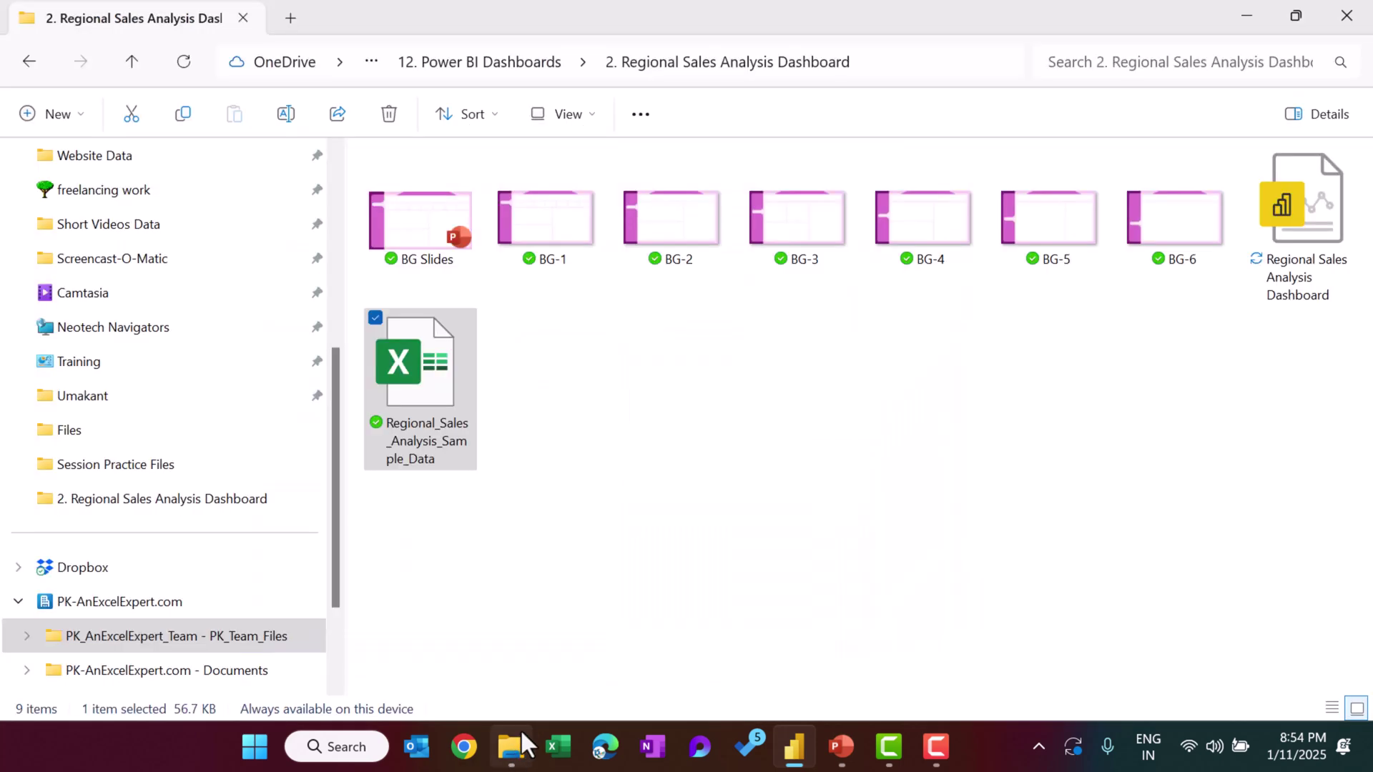
pyautogui.click(604, 318)
pyautogui.click(574, 237)
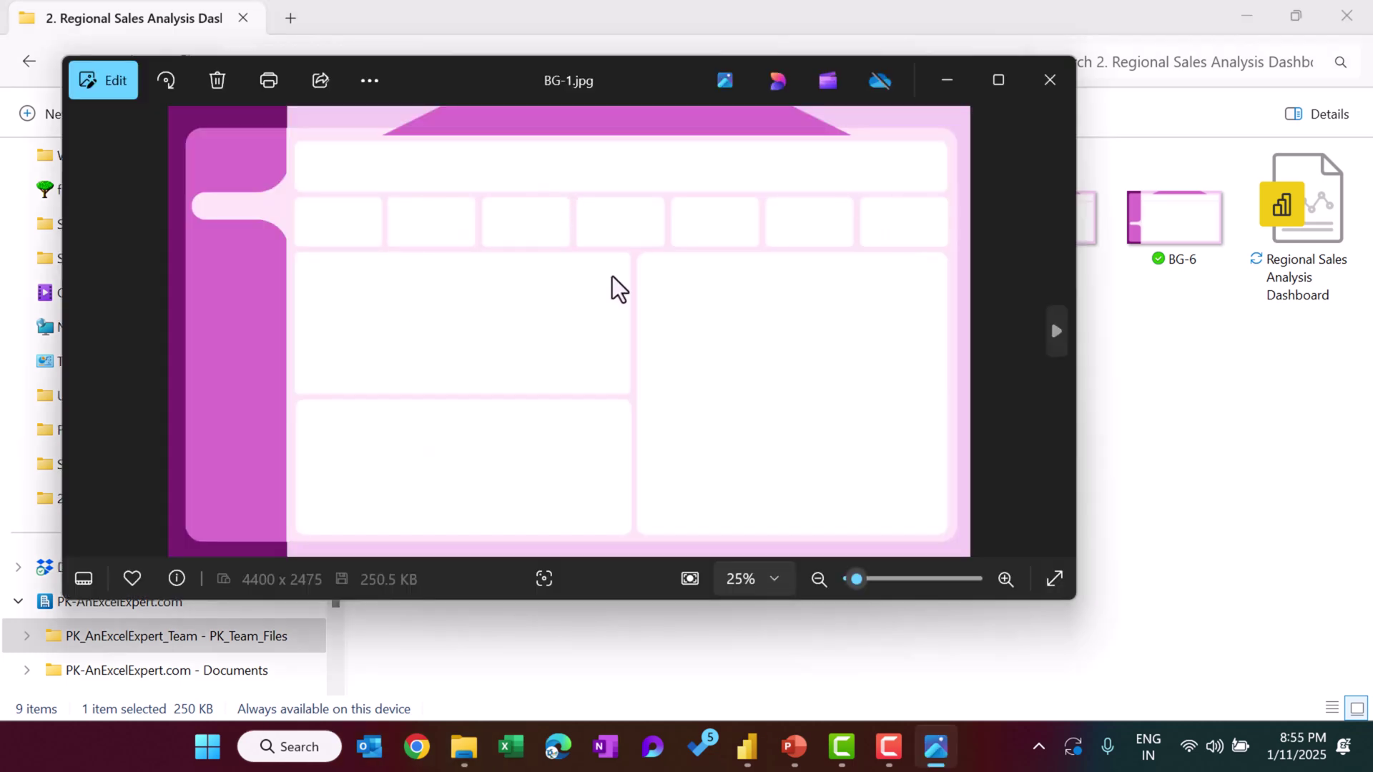
pyautogui.click(1049, 79)
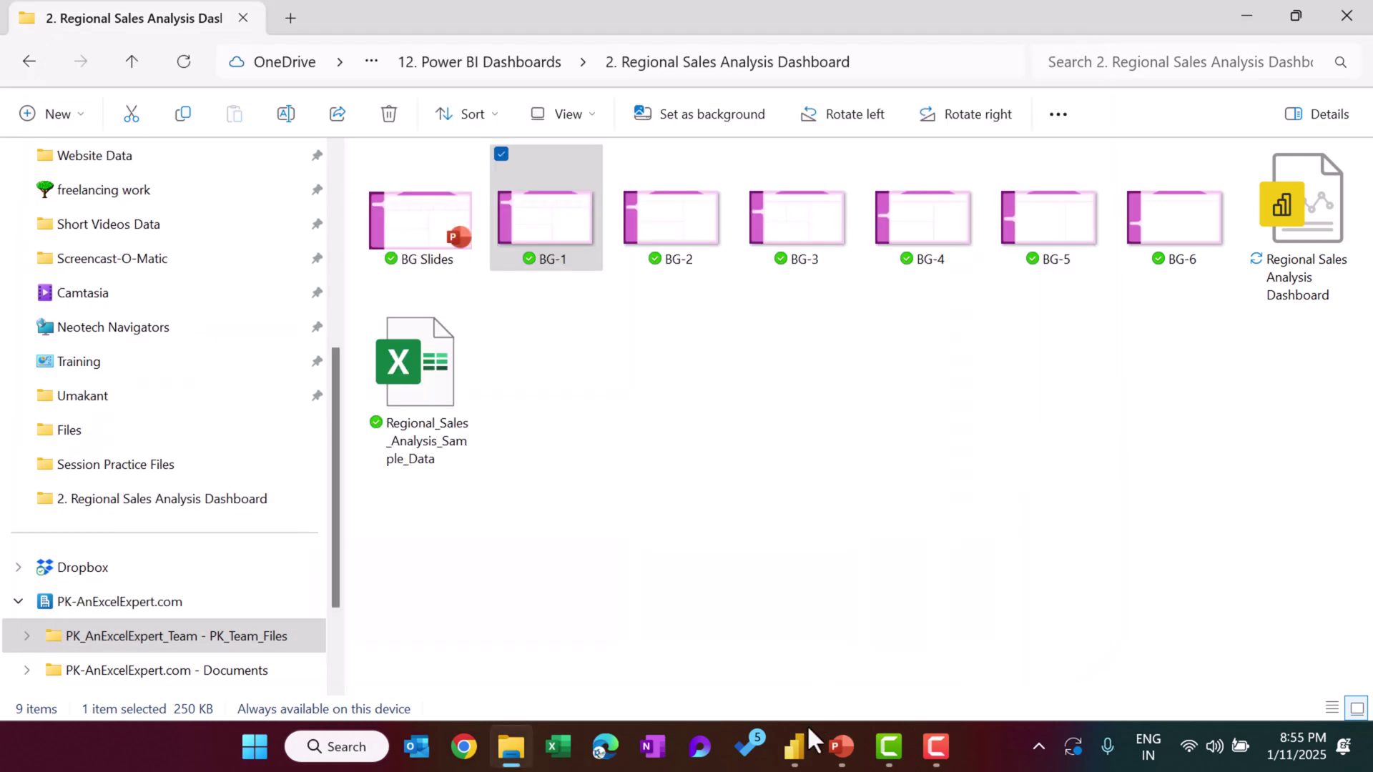
pyautogui.click(795, 748)
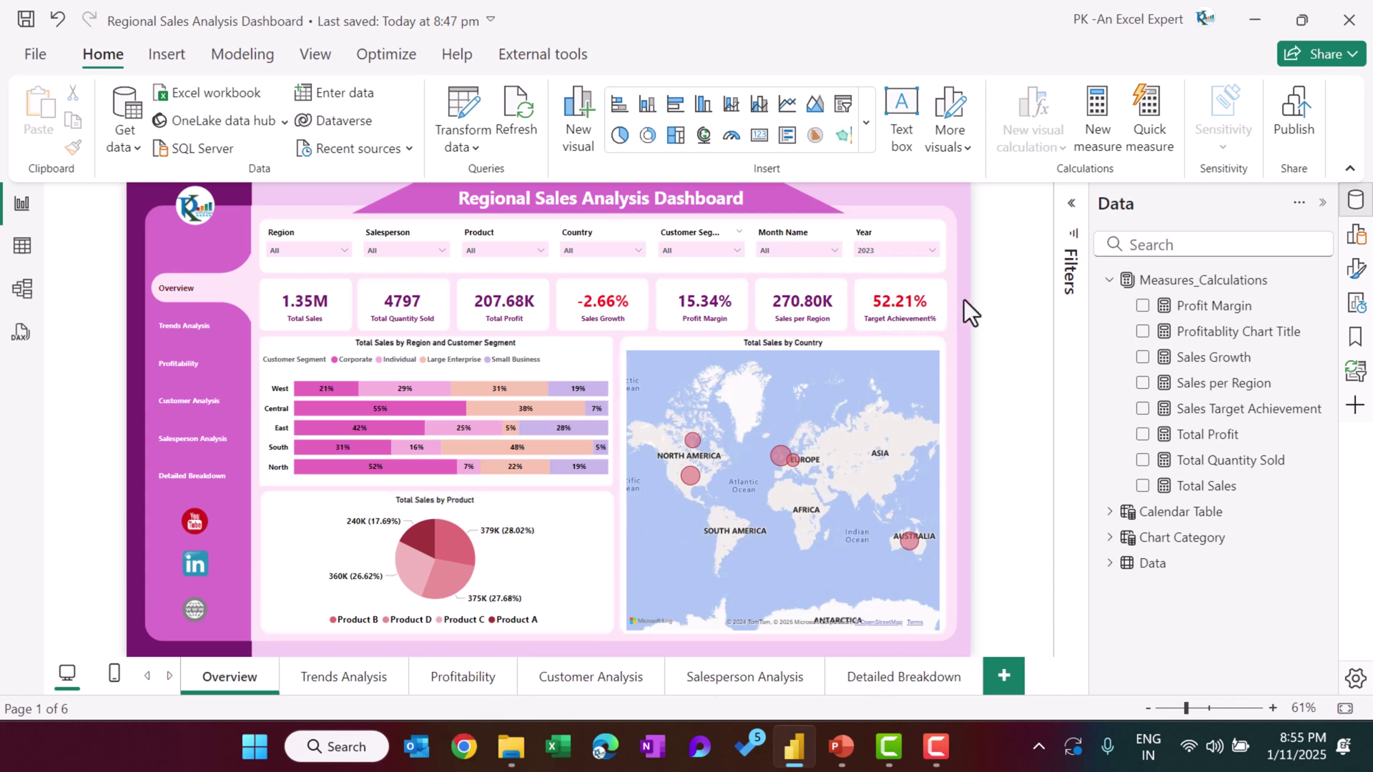
# Step: Confirm the Overview canvas background image BG-1.jpg uses Fit, then collapse the Format and Data panes
pyautogui.rightClick(964, 199)
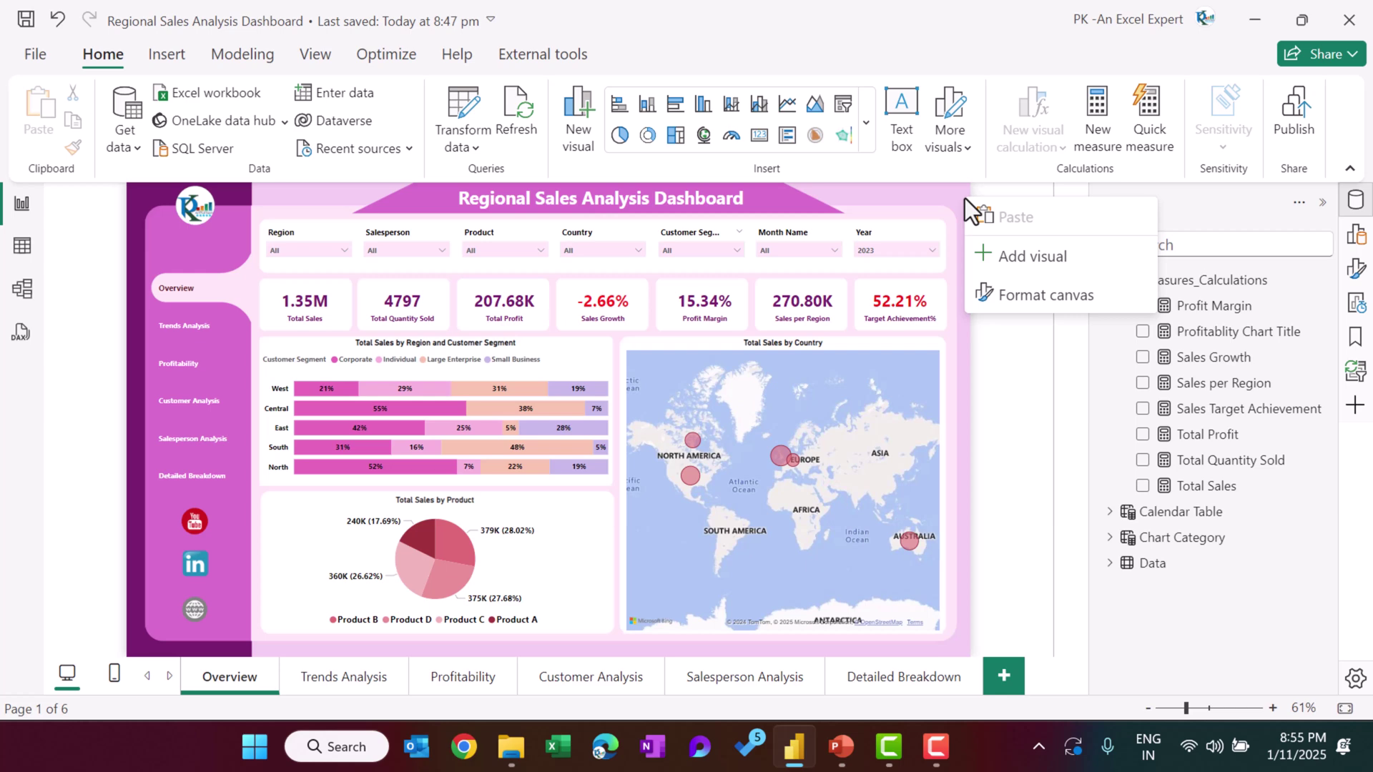
pyautogui.click(1035, 295)
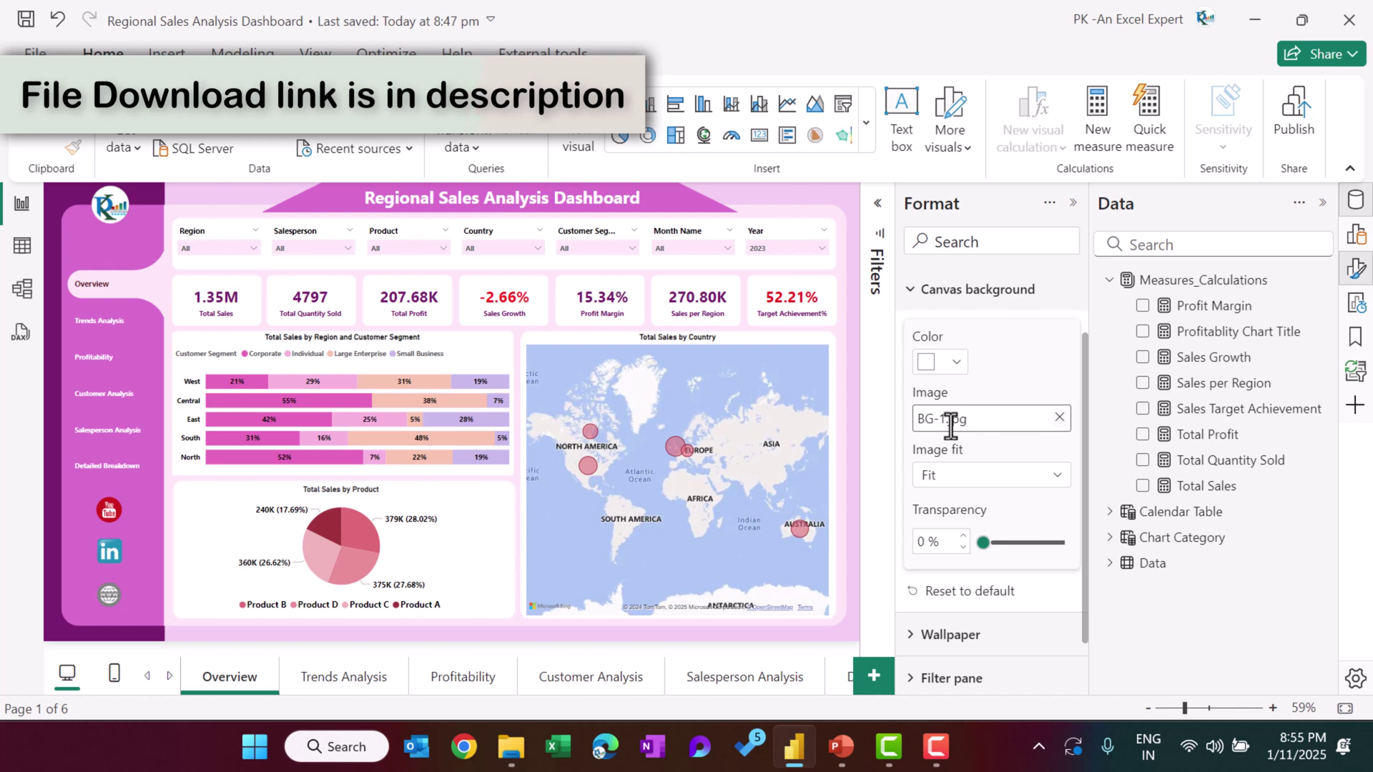
pyautogui.click(966, 478)
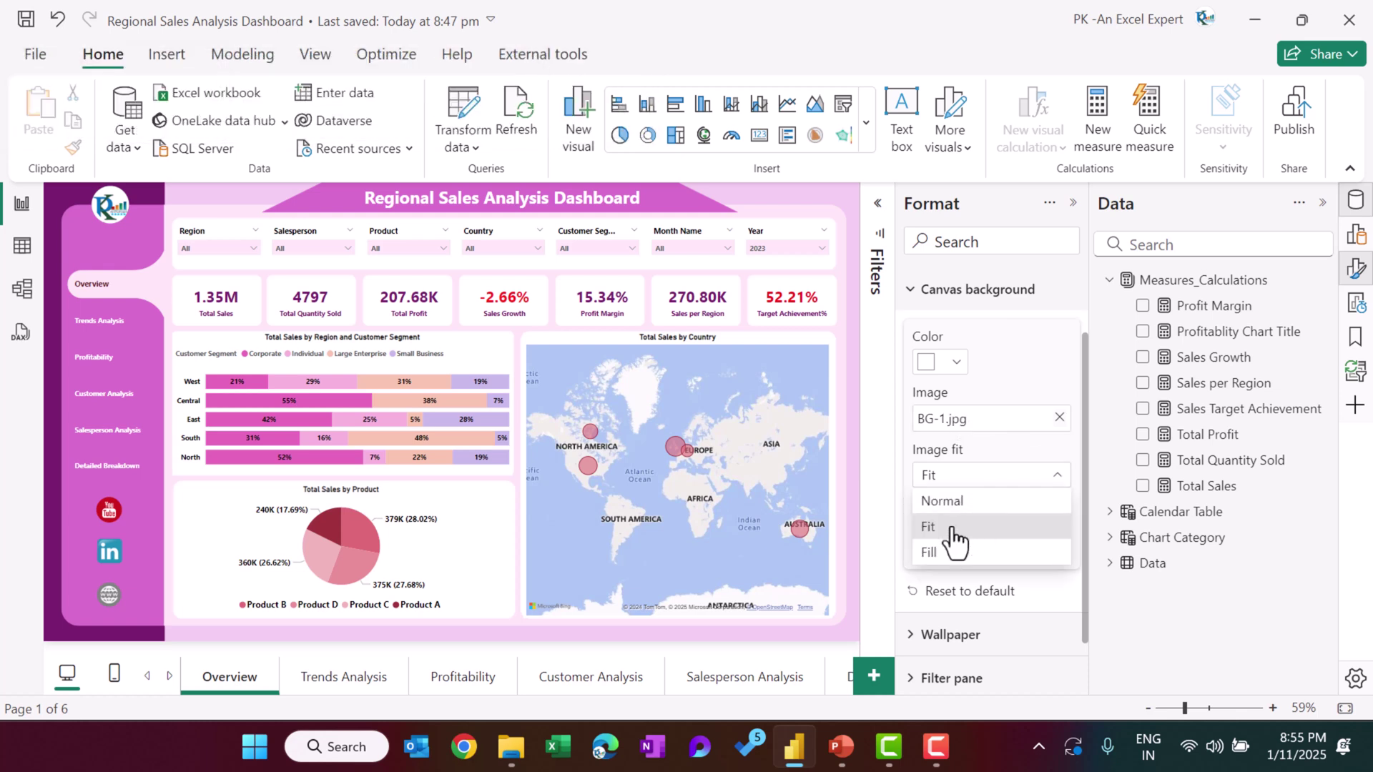
pyautogui.click(972, 522)
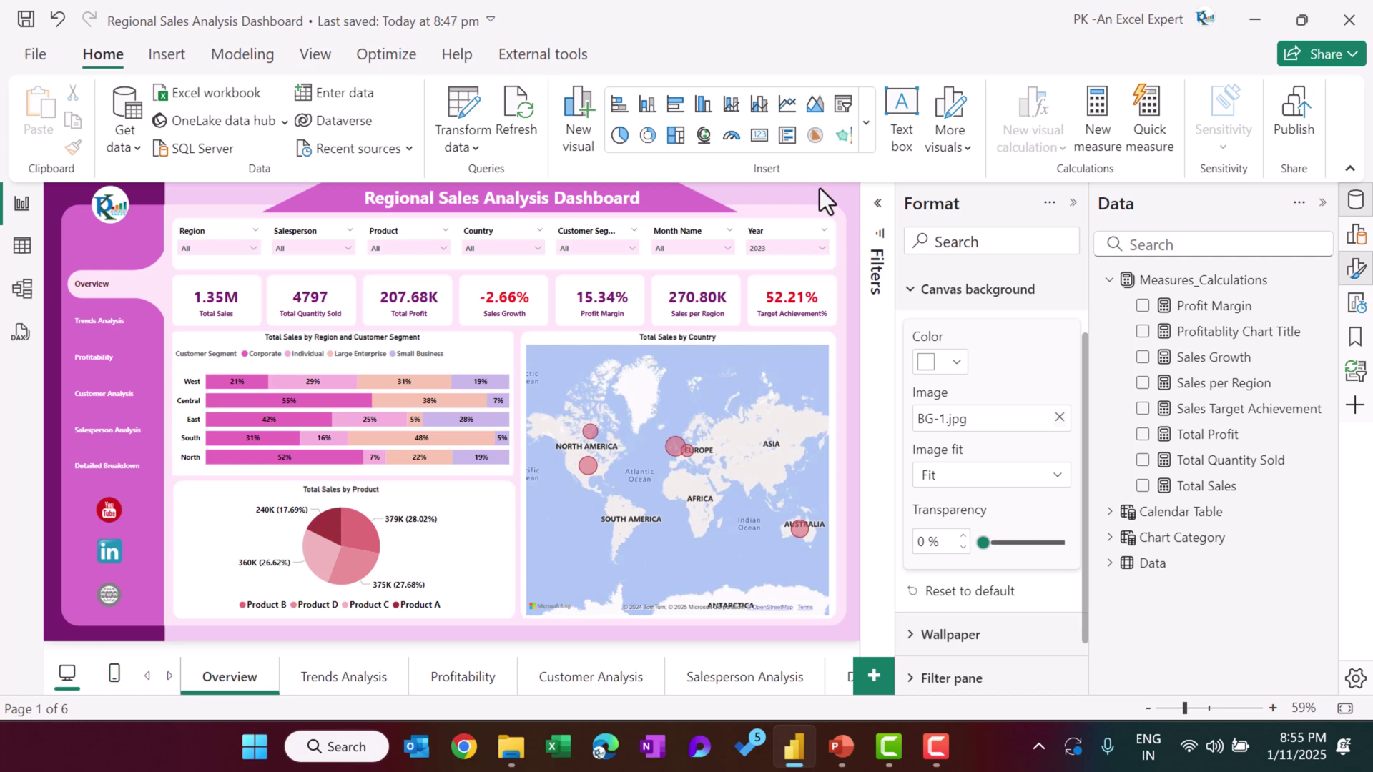
pyautogui.click(1073, 203)
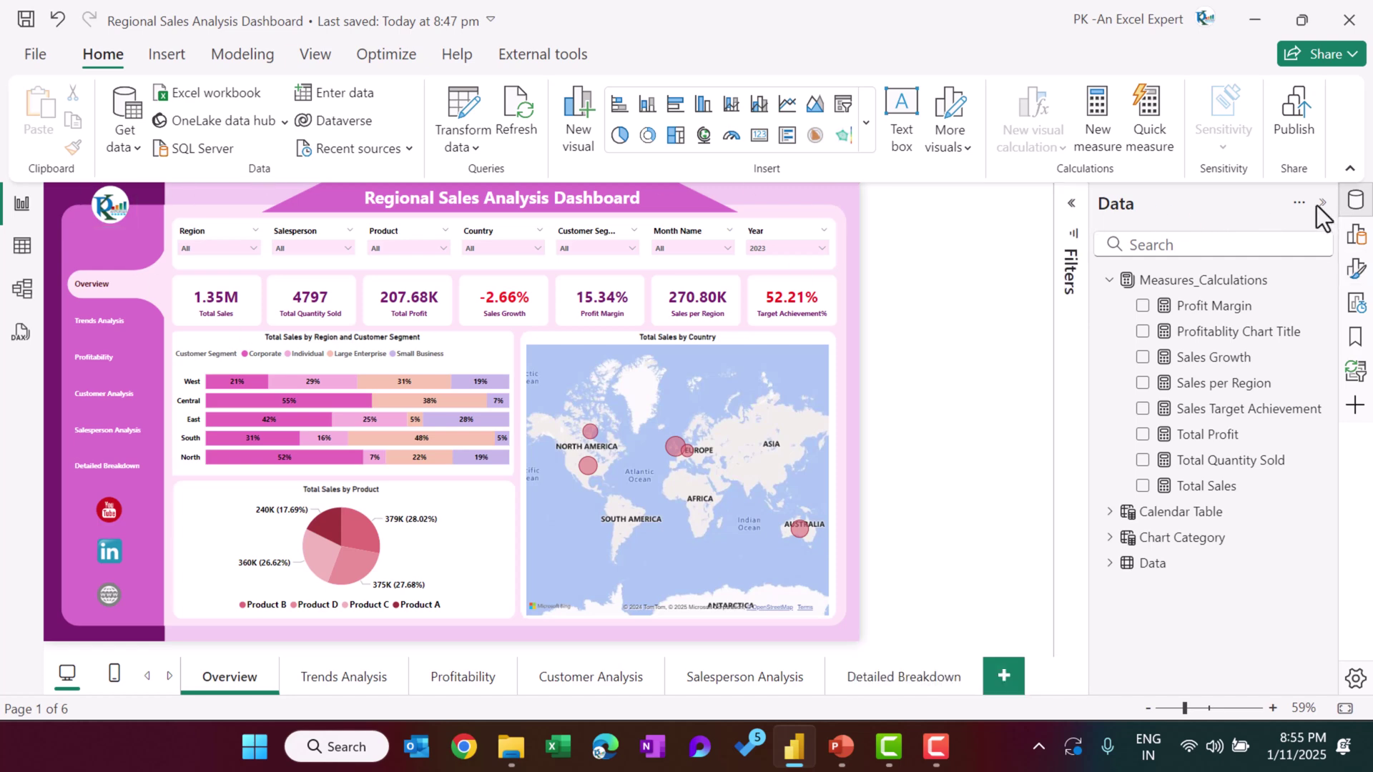
pyautogui.click(1321, 204)
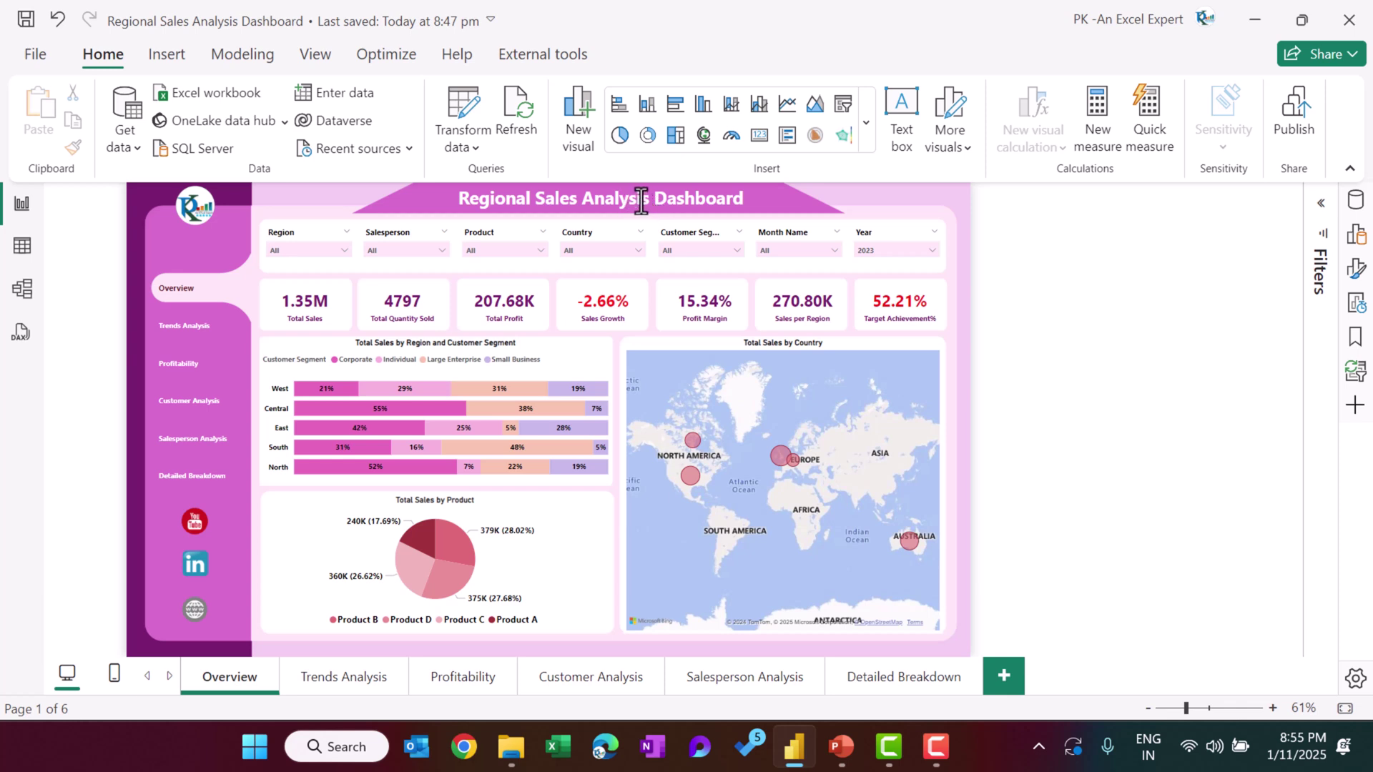
# Step: Pick out the left page navigator listing all six pages, under Insert > Buttons > Navigator
pyautogui.click(175, 55)
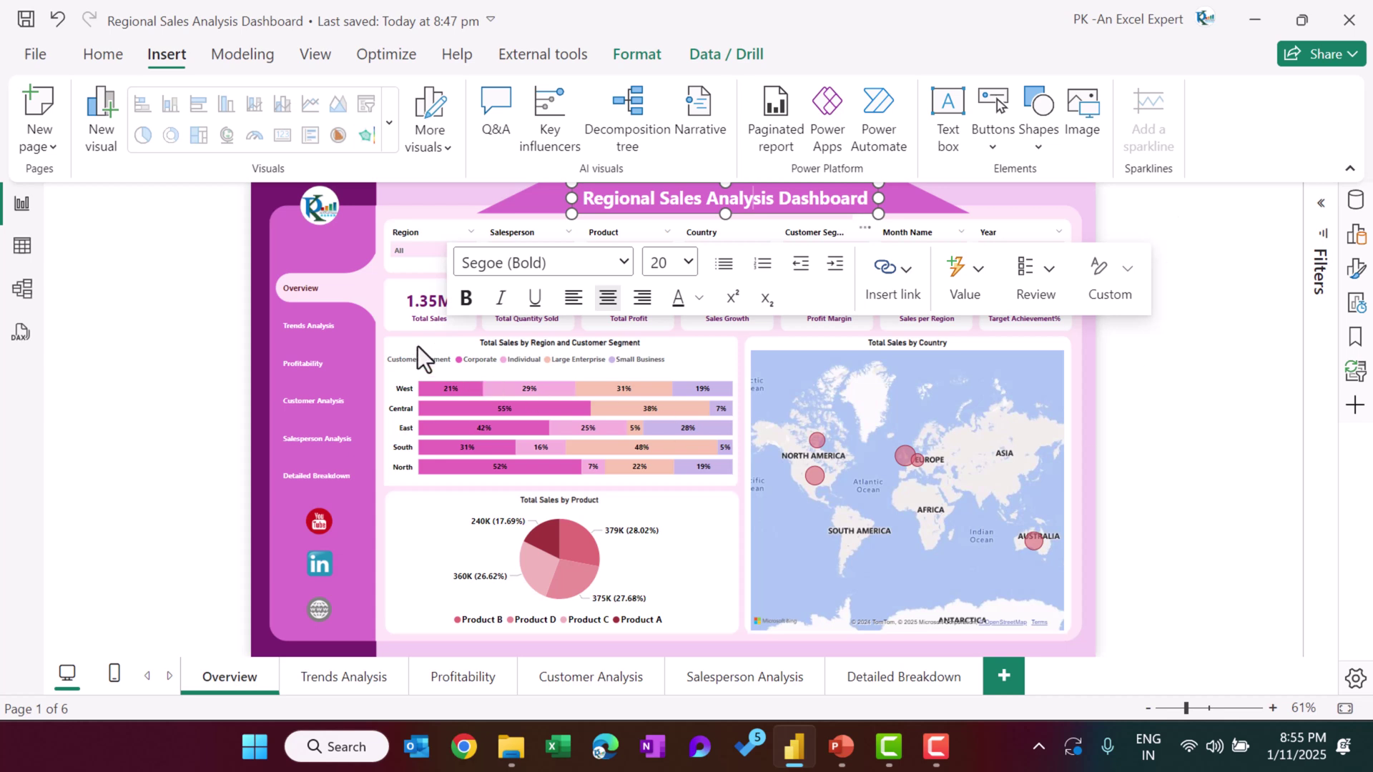
pyautogui.click(319, 299)
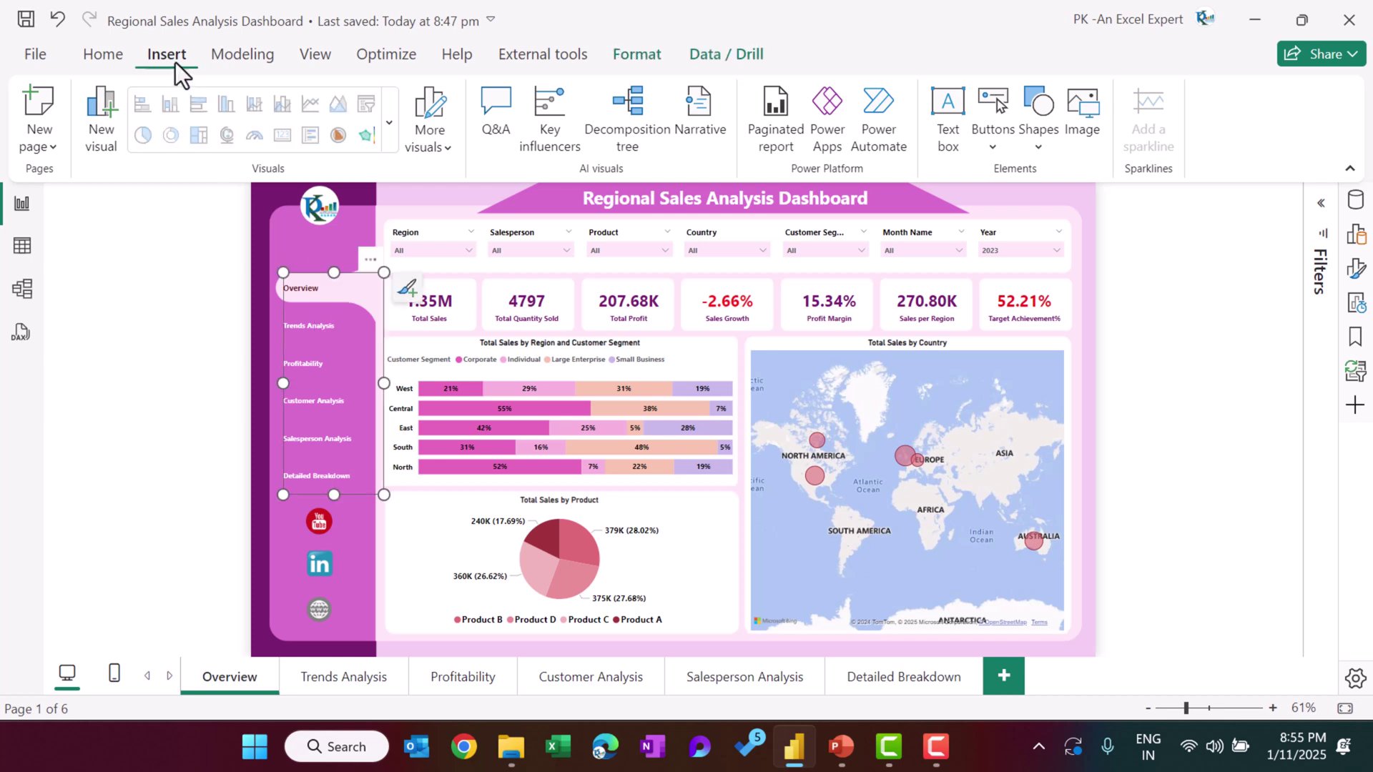
pyautogui.click(985, 145)
# Step: Open the page navigator's Format pane and expand its Style settings
pyautogui.moveTo(1049, 568)
pyautogui.click(1356, 270)
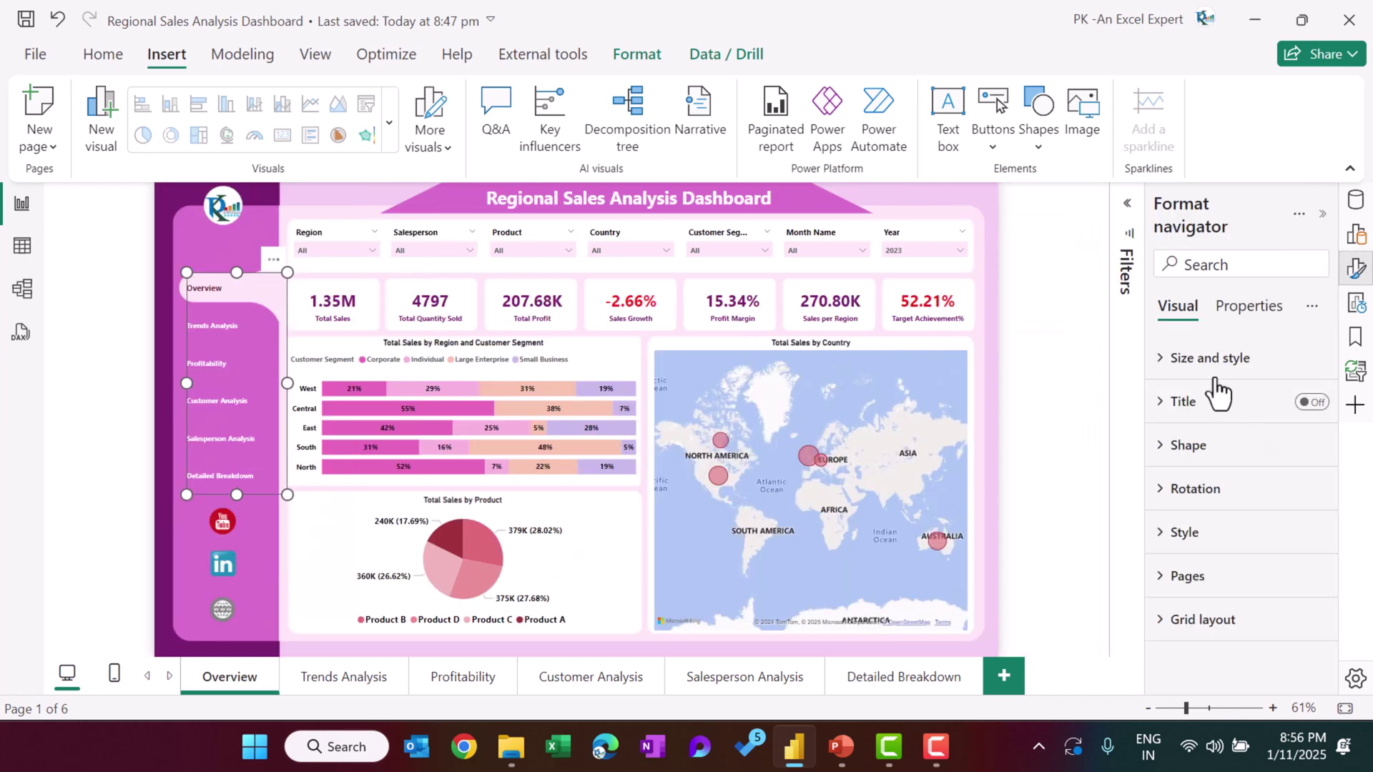
pyautogui.click(1243, 531)
pyautogui.scroll(-8, 1242, 515)
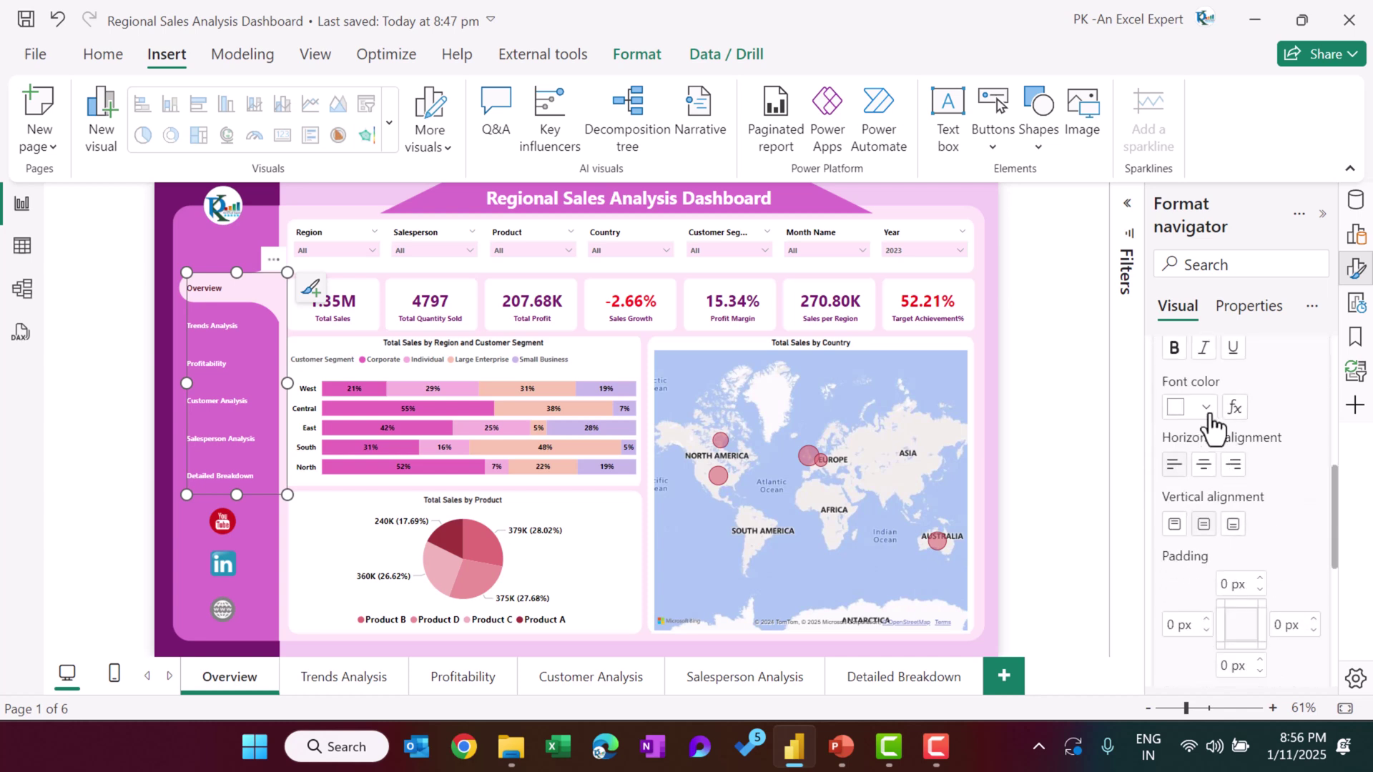
pyautogui.scroll(-5, 1314, 443)
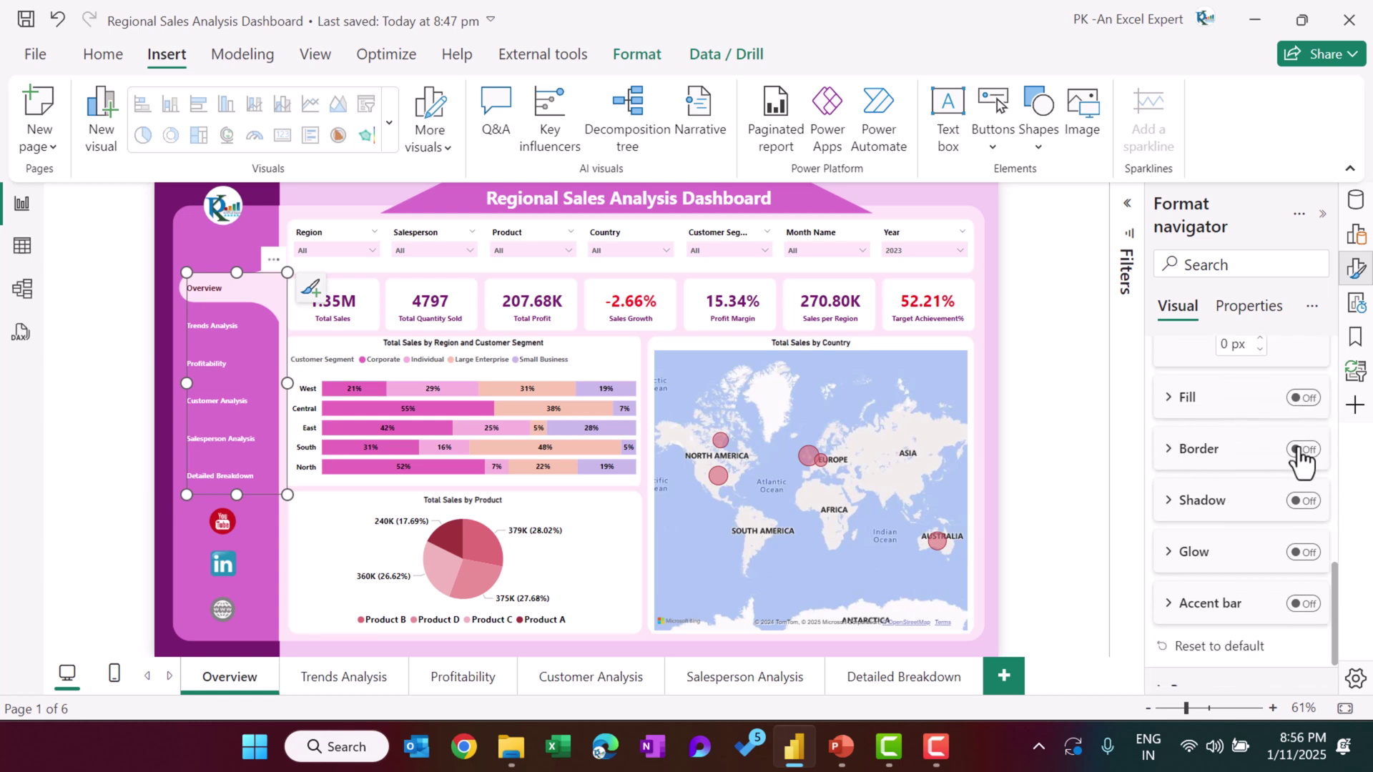
pyautogui.scroll(6, 1287, 452)
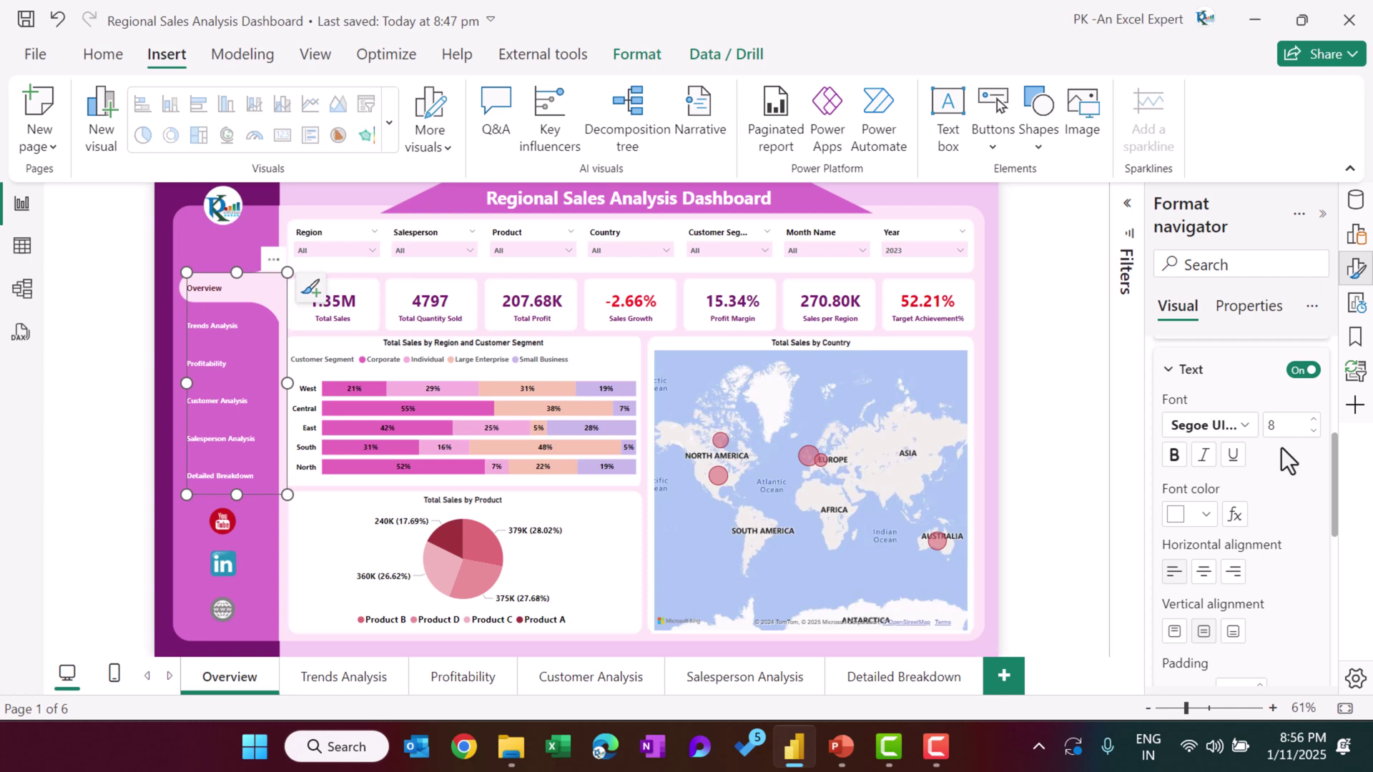
pyautogui.scroll(3, 1242, 422)
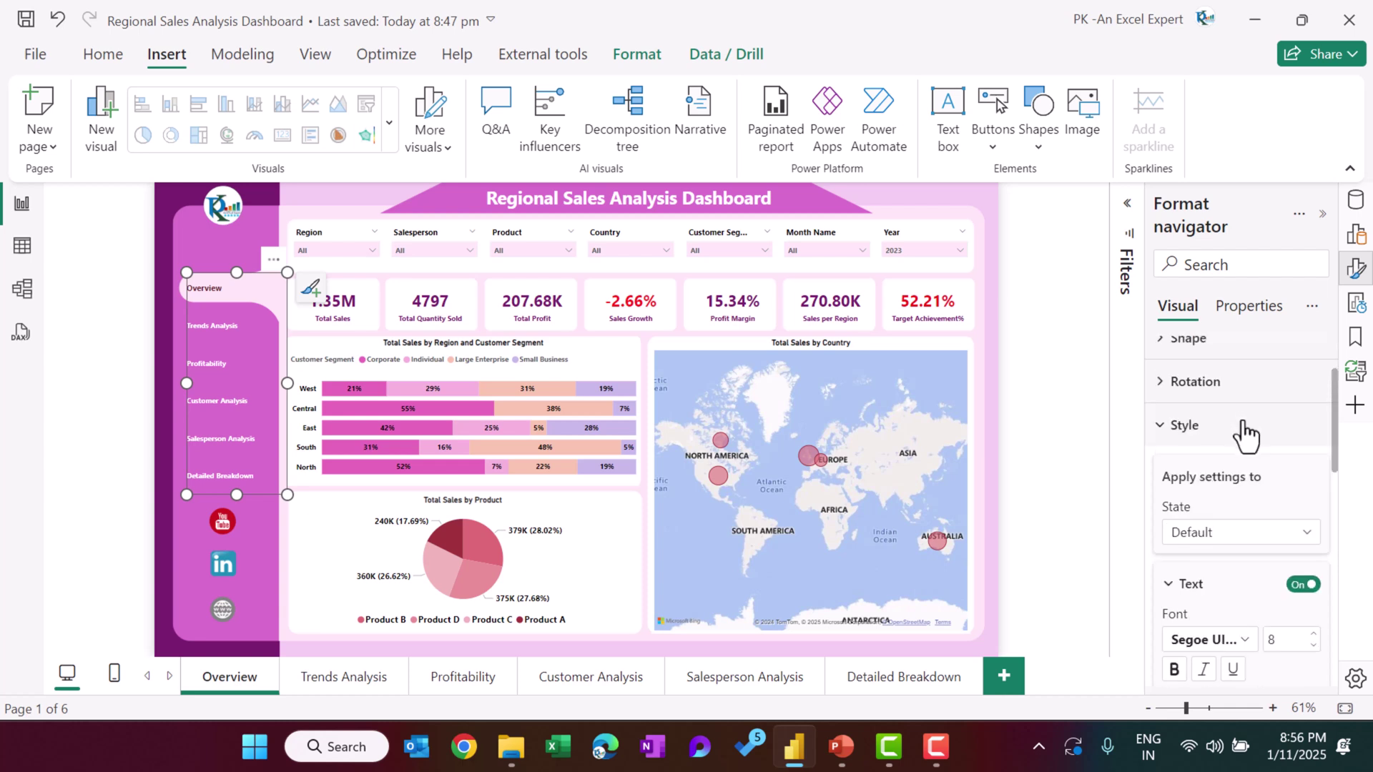
# Step: Check the Selected state's dark maroon font colour unchanged, then select the slicer group
pyautogui.click(1220, 538)
pyautogui.click(1212, 635)
pyautogui.scroll(-3, 1246, 553)
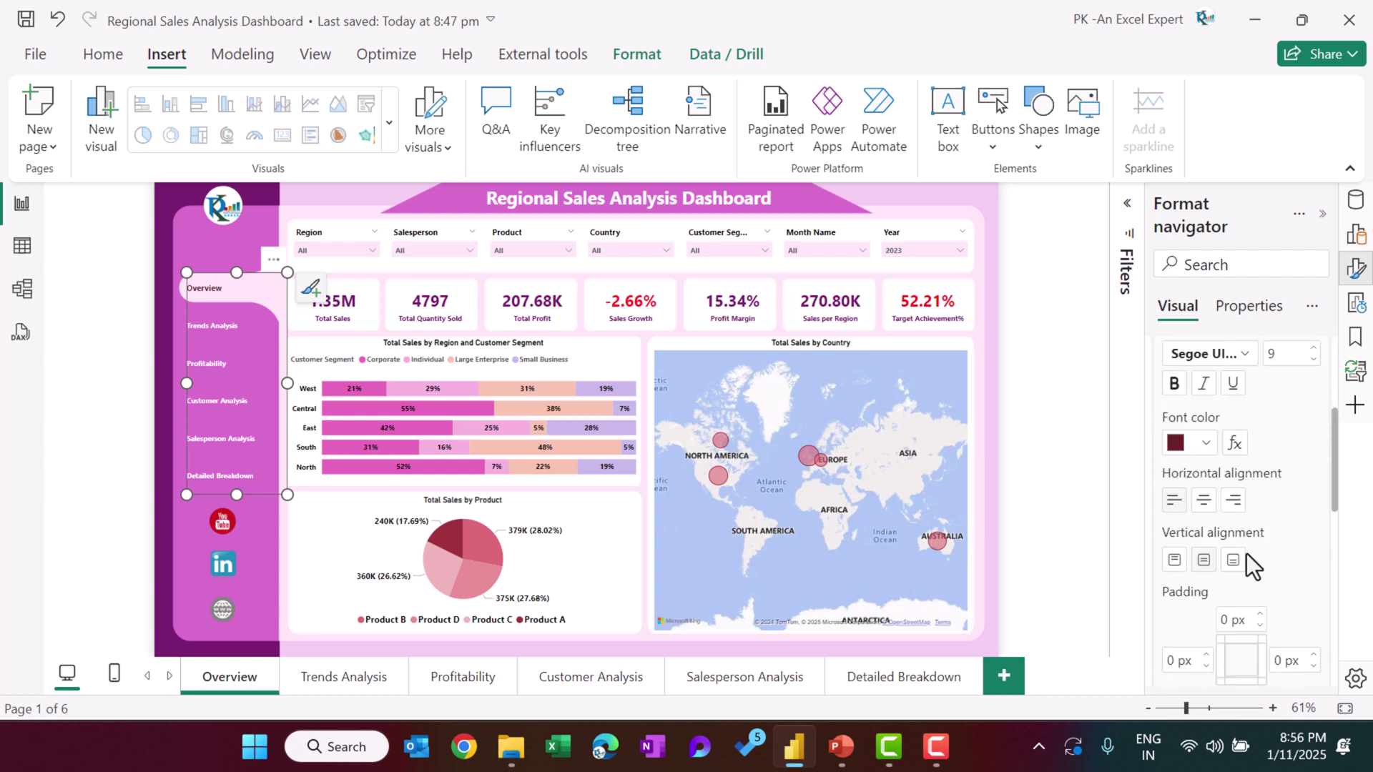
pyautogui.scroll(-1, 1232, 505)
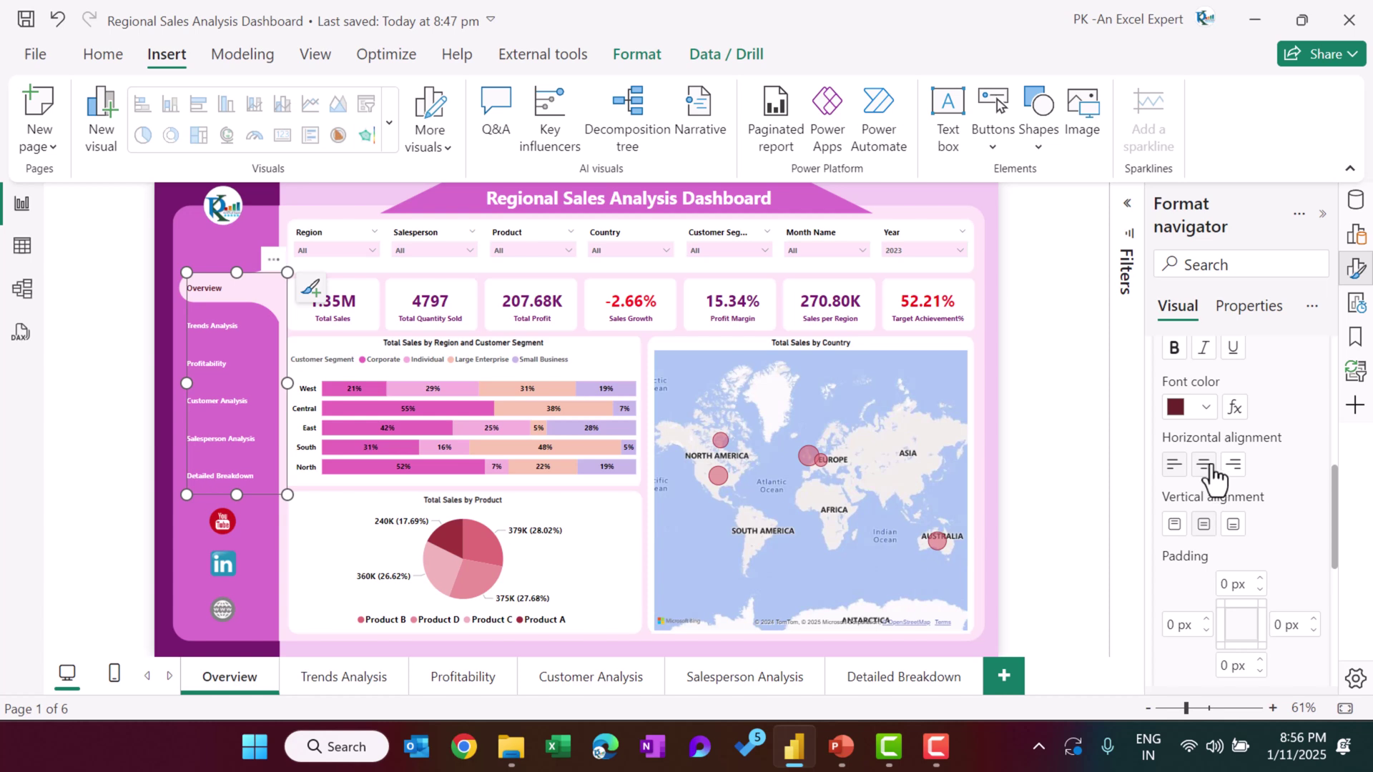
pyautogui.click(1206, 409)
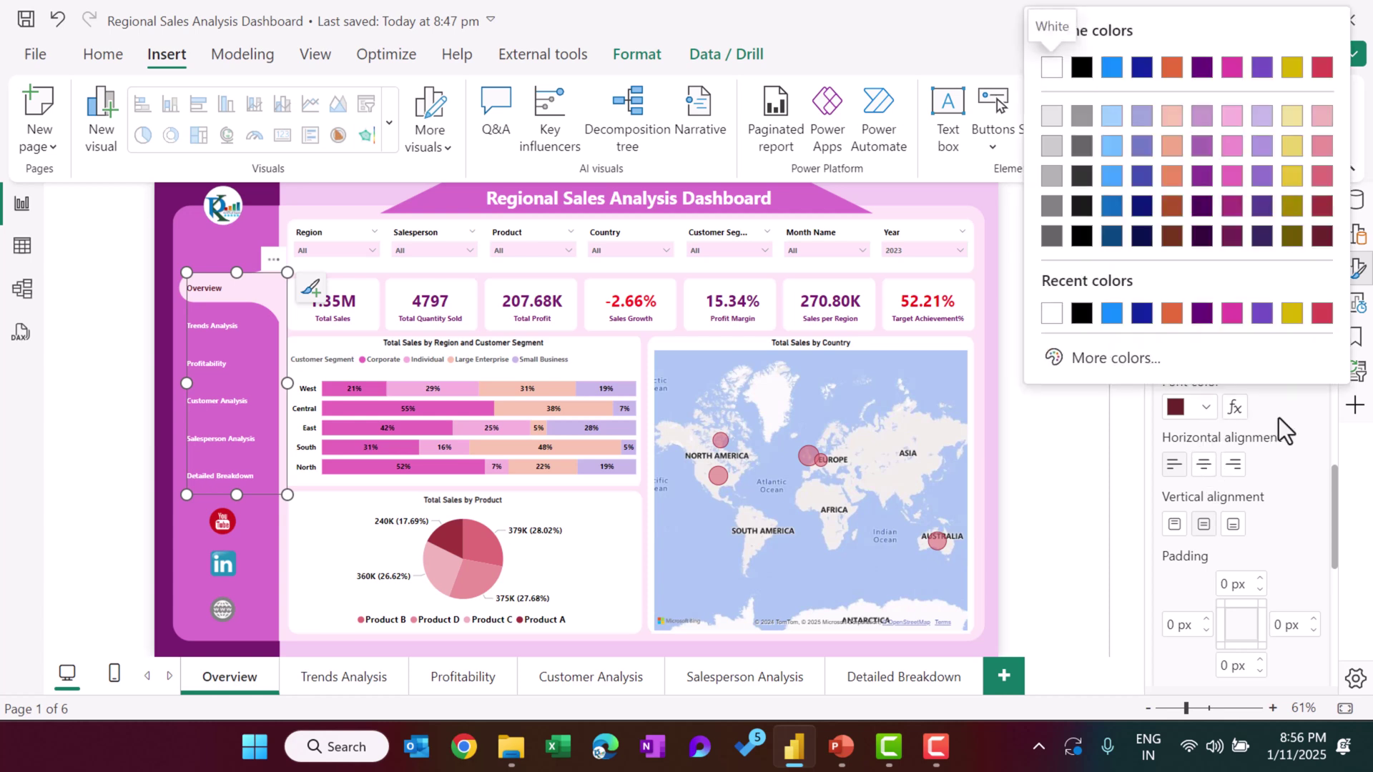
pyautogui.press('Escape')
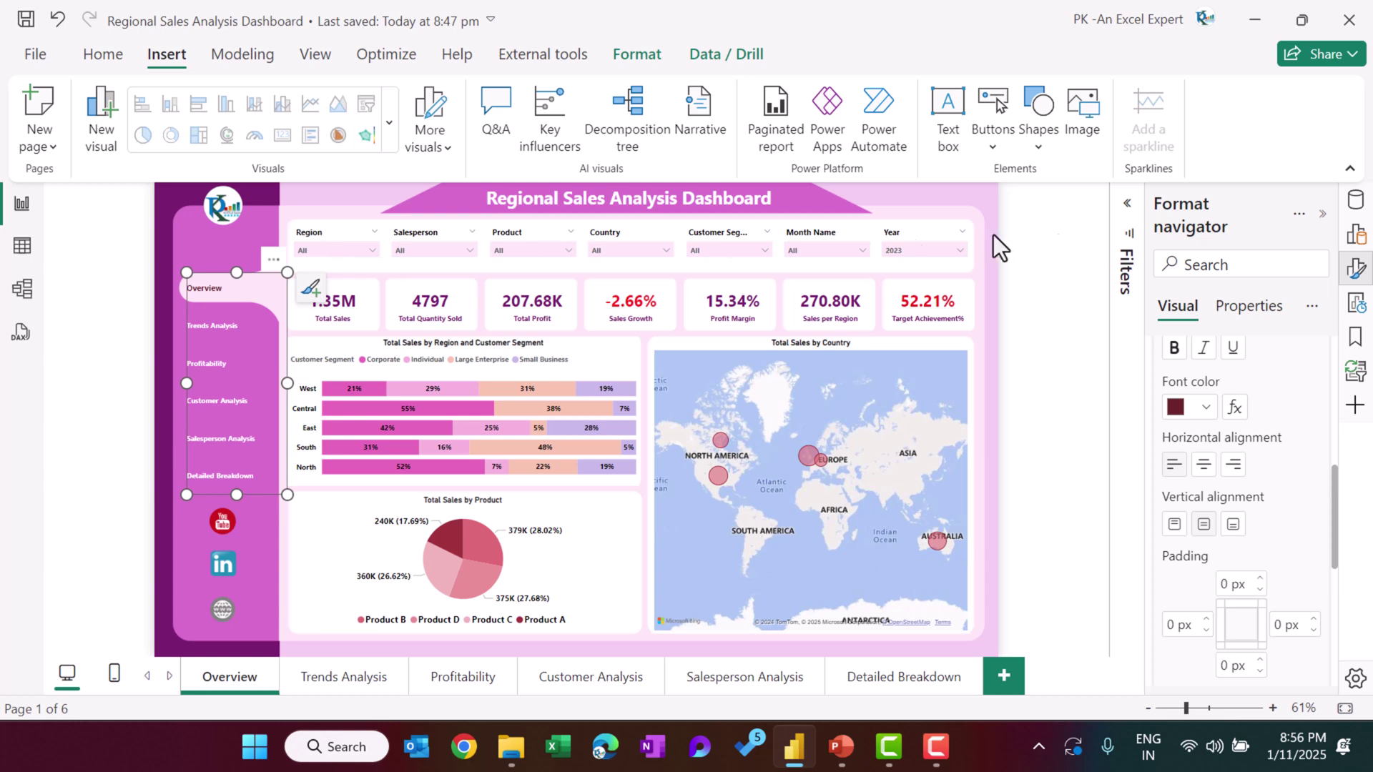
pyautogui.click(332, 234)
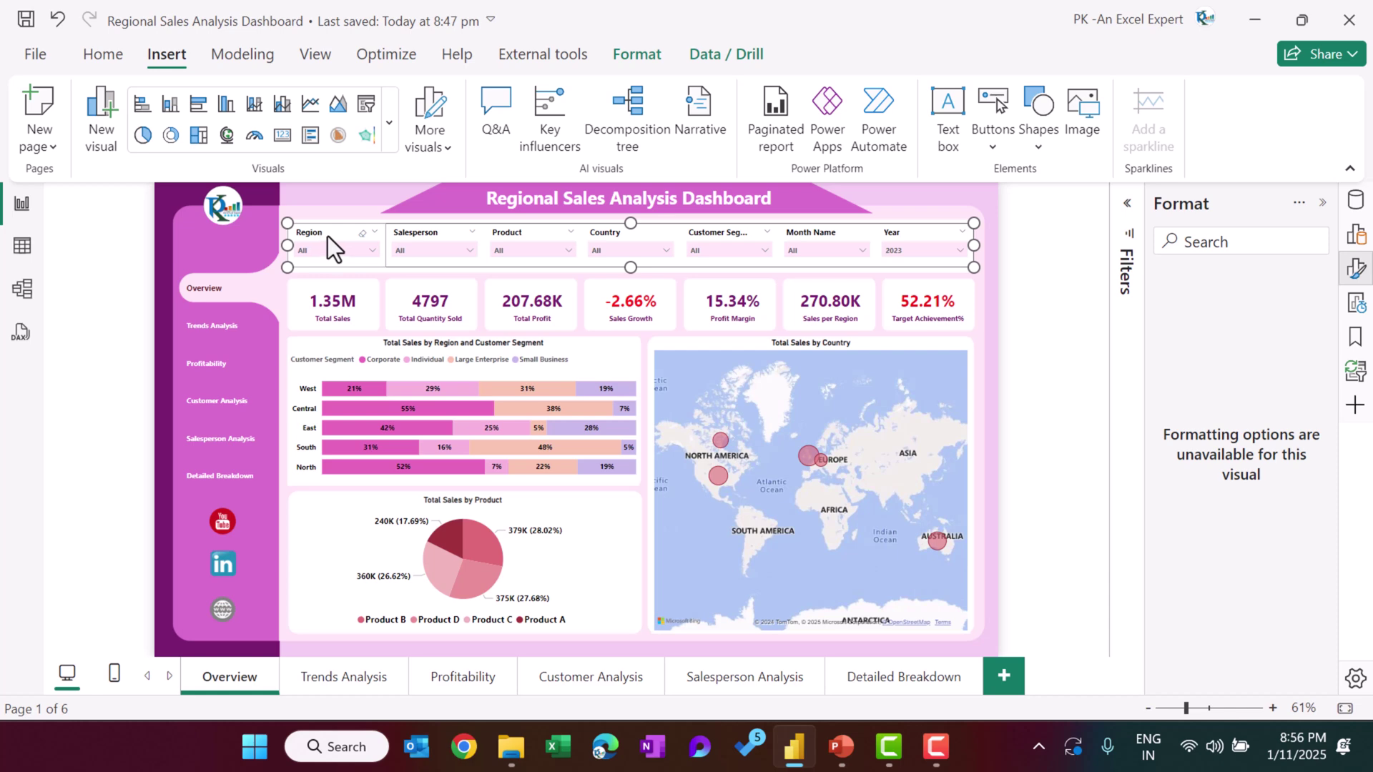
pyautogui.click(328, 236)
pyautogui.click(410, 238)
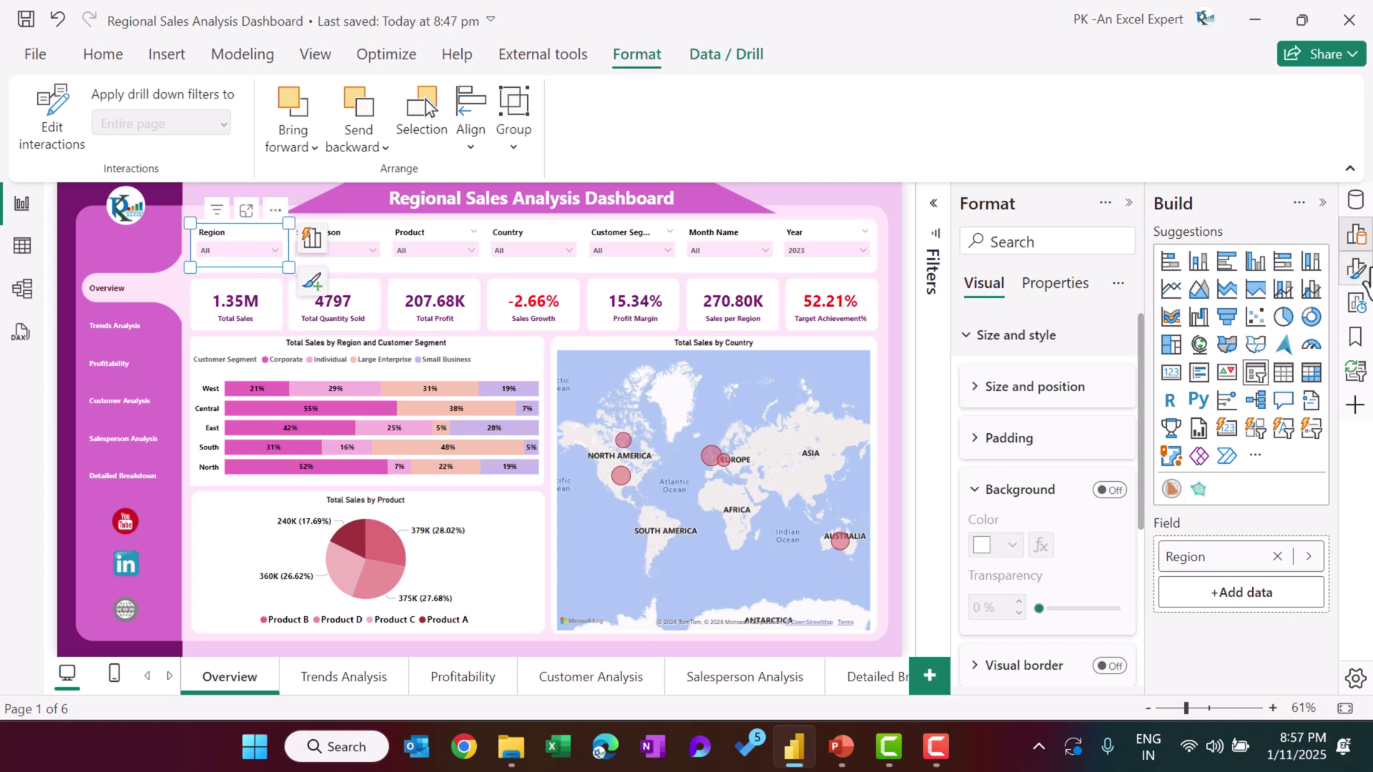
pyautogui.click(1355, 267)
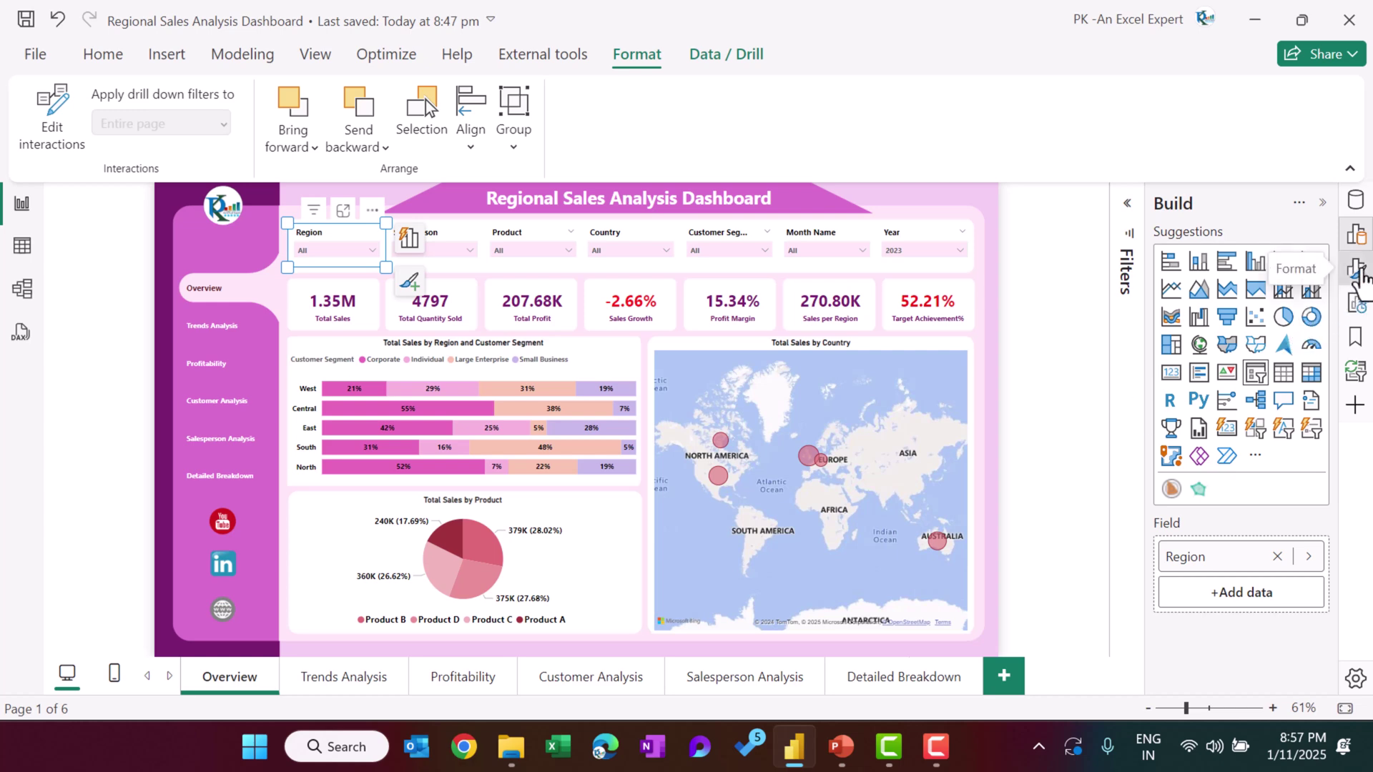
pyautogui.click(1357, 269)
pyautogui.click(1115, 334)
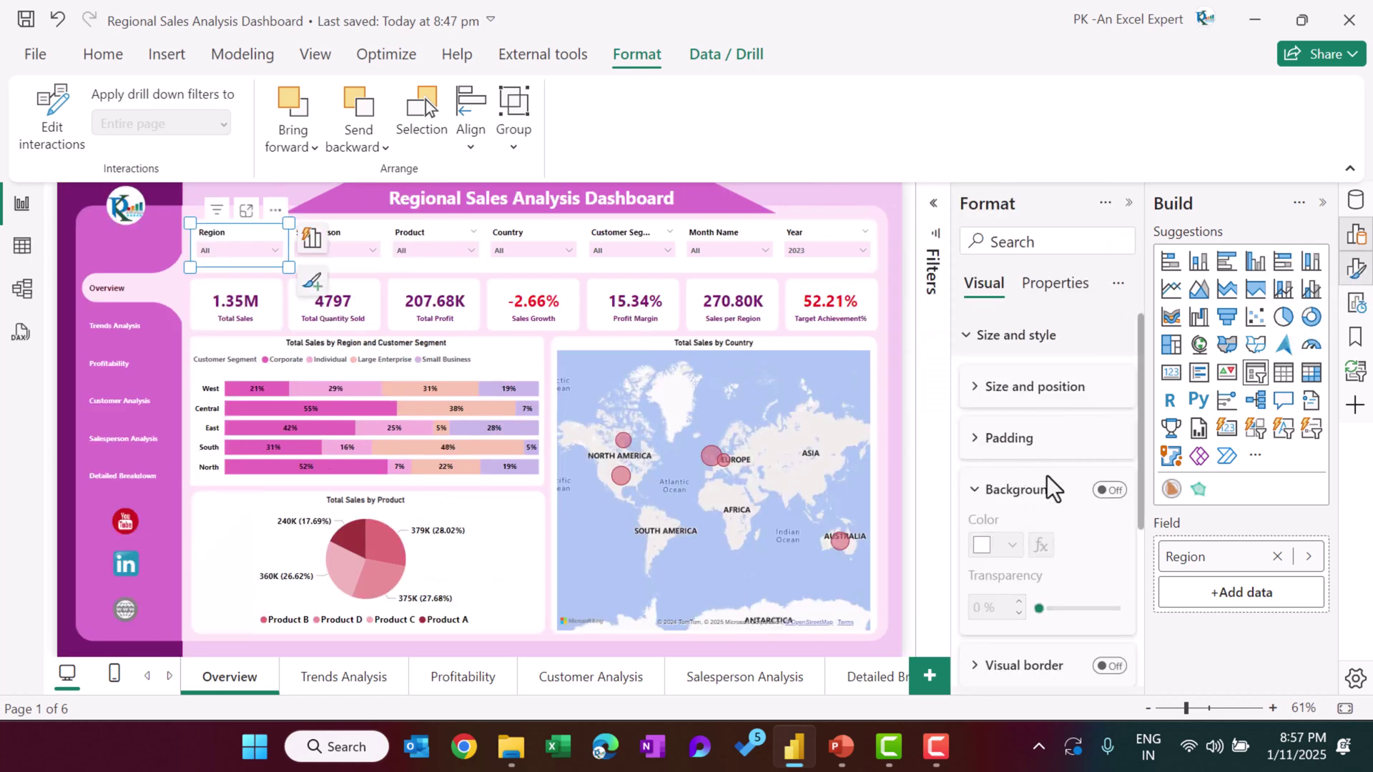
pyautogui.scroll(-2, 1041, 512)
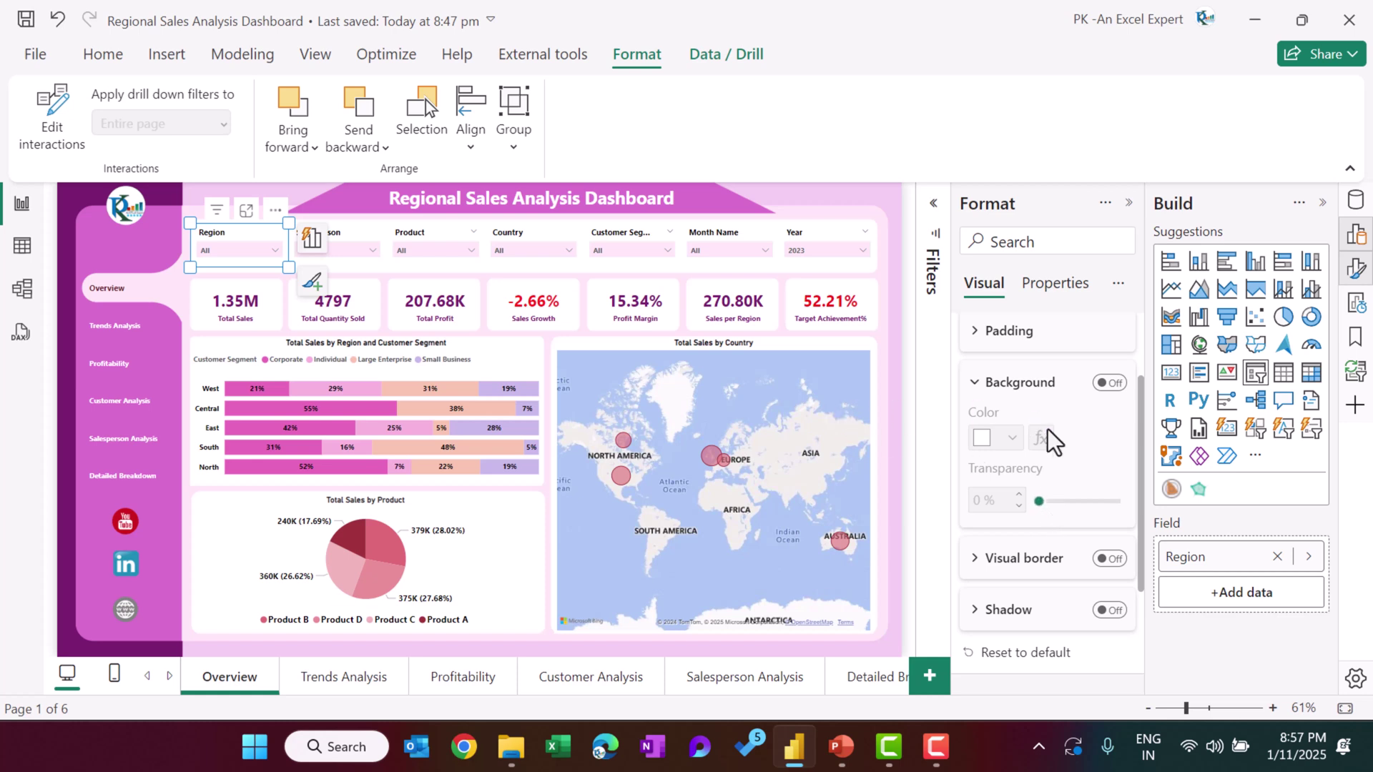
pyautogui.scroll(-3, 1058, 465)
pyautogui.click(1014, 661)
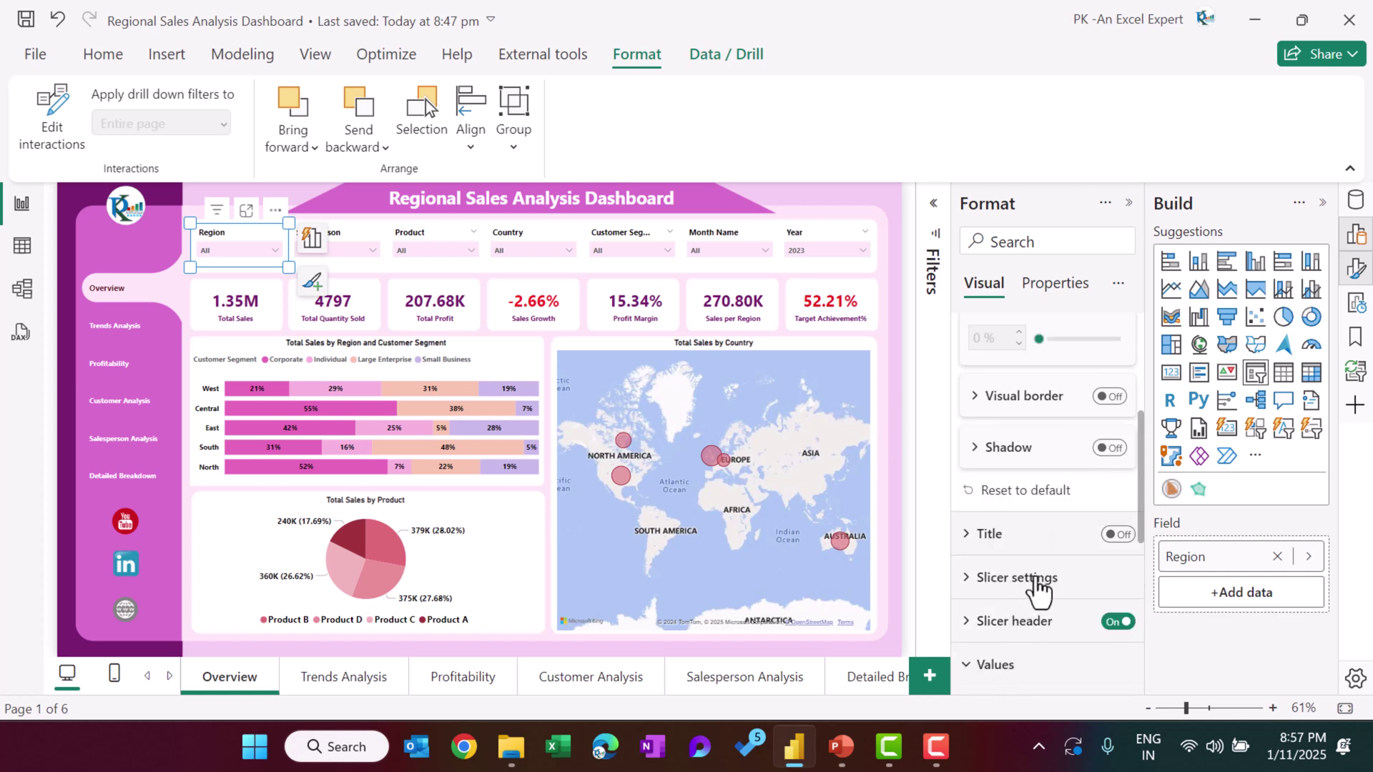
pyautogui.scroll(-7, 1043, 584)
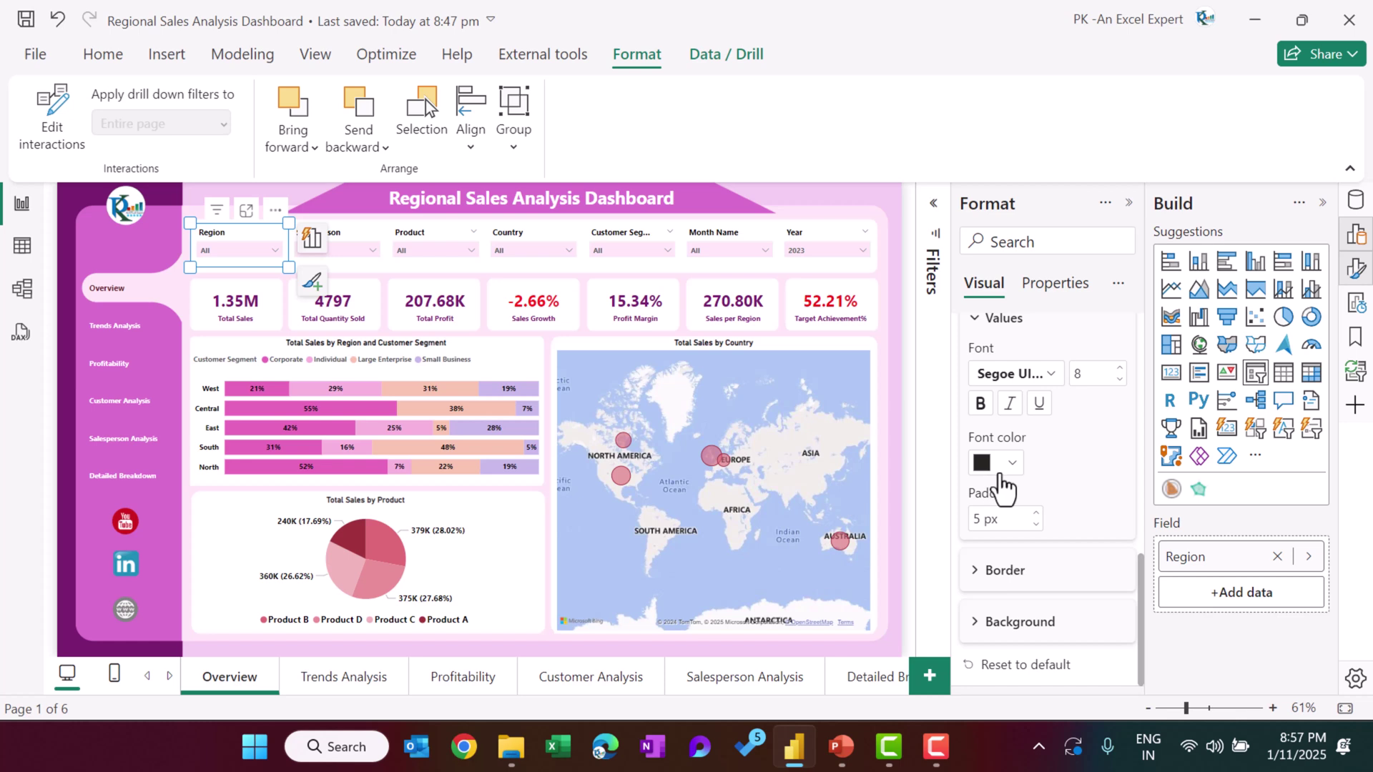
pyautogui.click(1031, 627)
pyautogui.scroll(-2, 1032, 626)
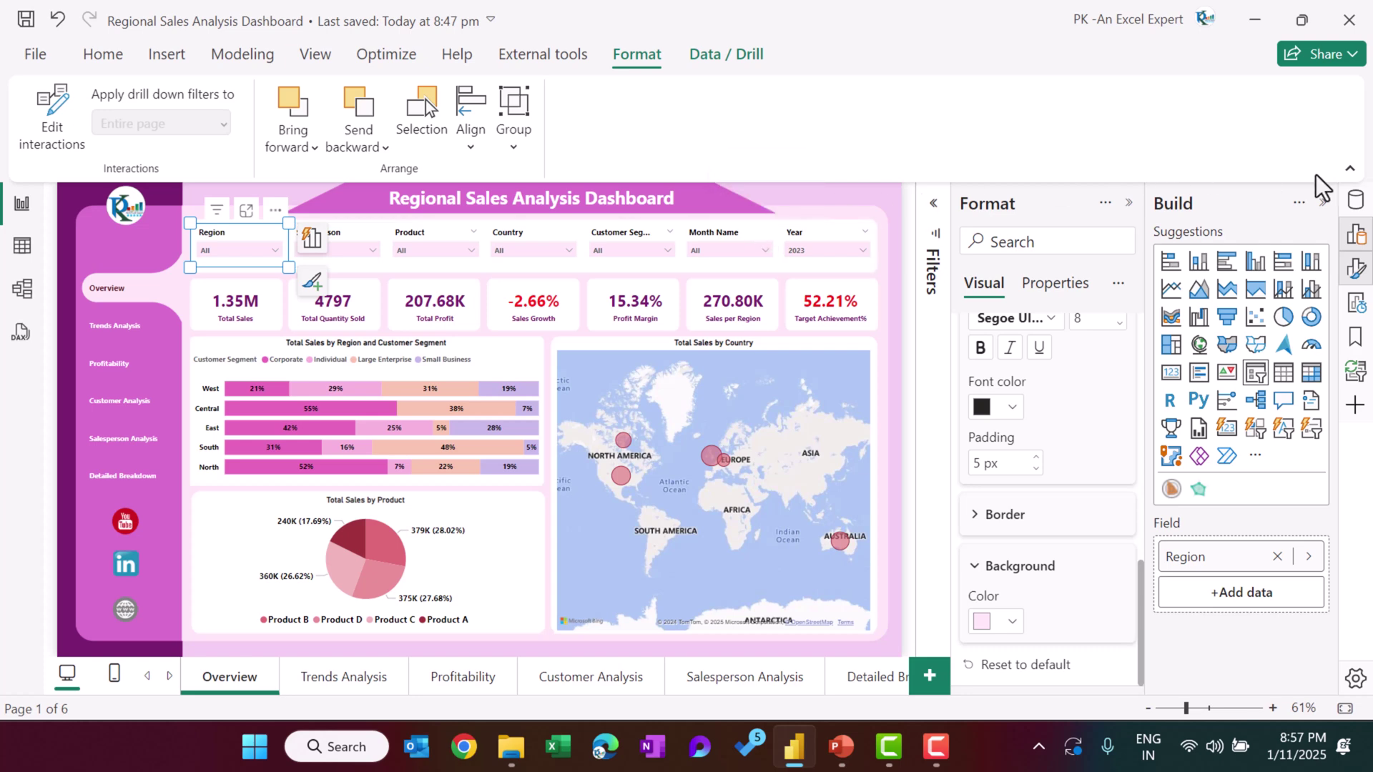
pyautogui.click(1128, 204)
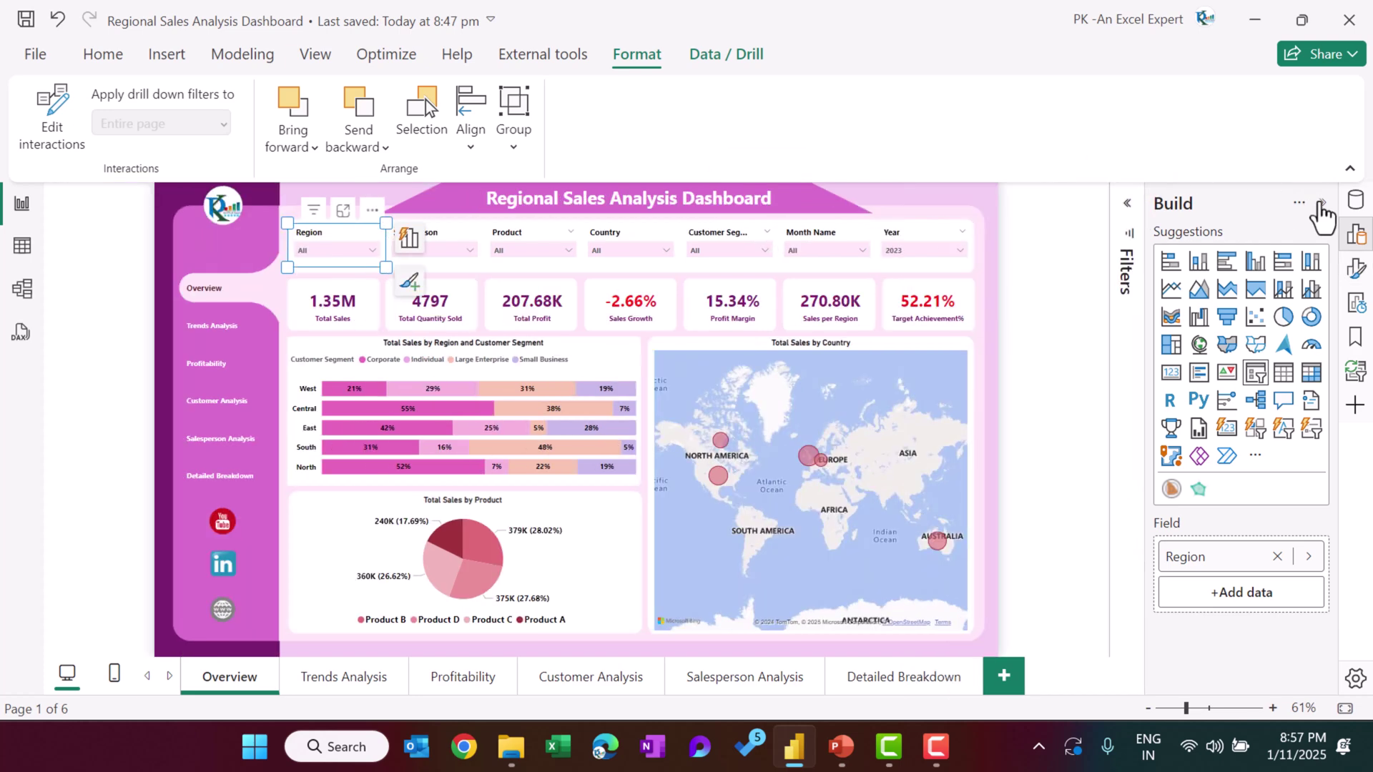
pyautogui.click(1322, 203)
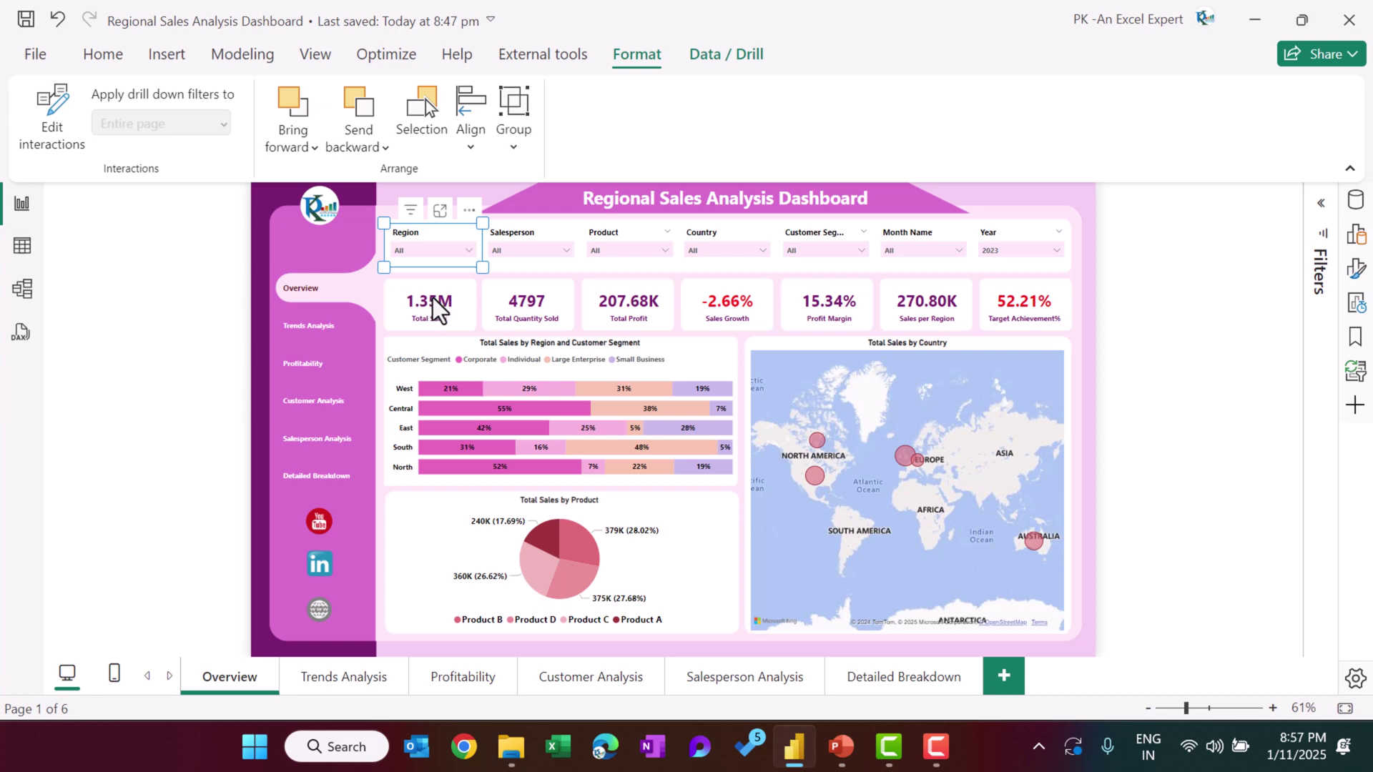
pyautogui.click(439, 303)
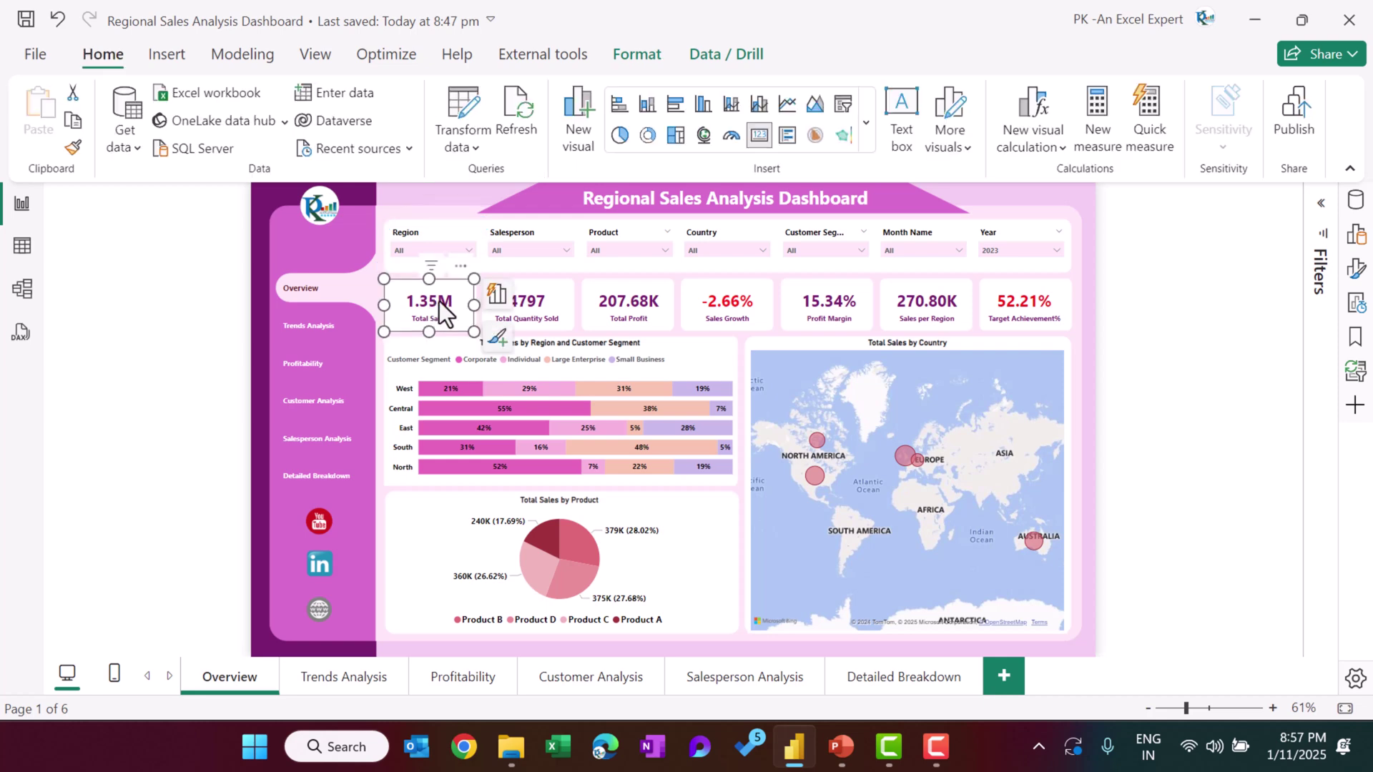
pyautogui.click(1356, 238)
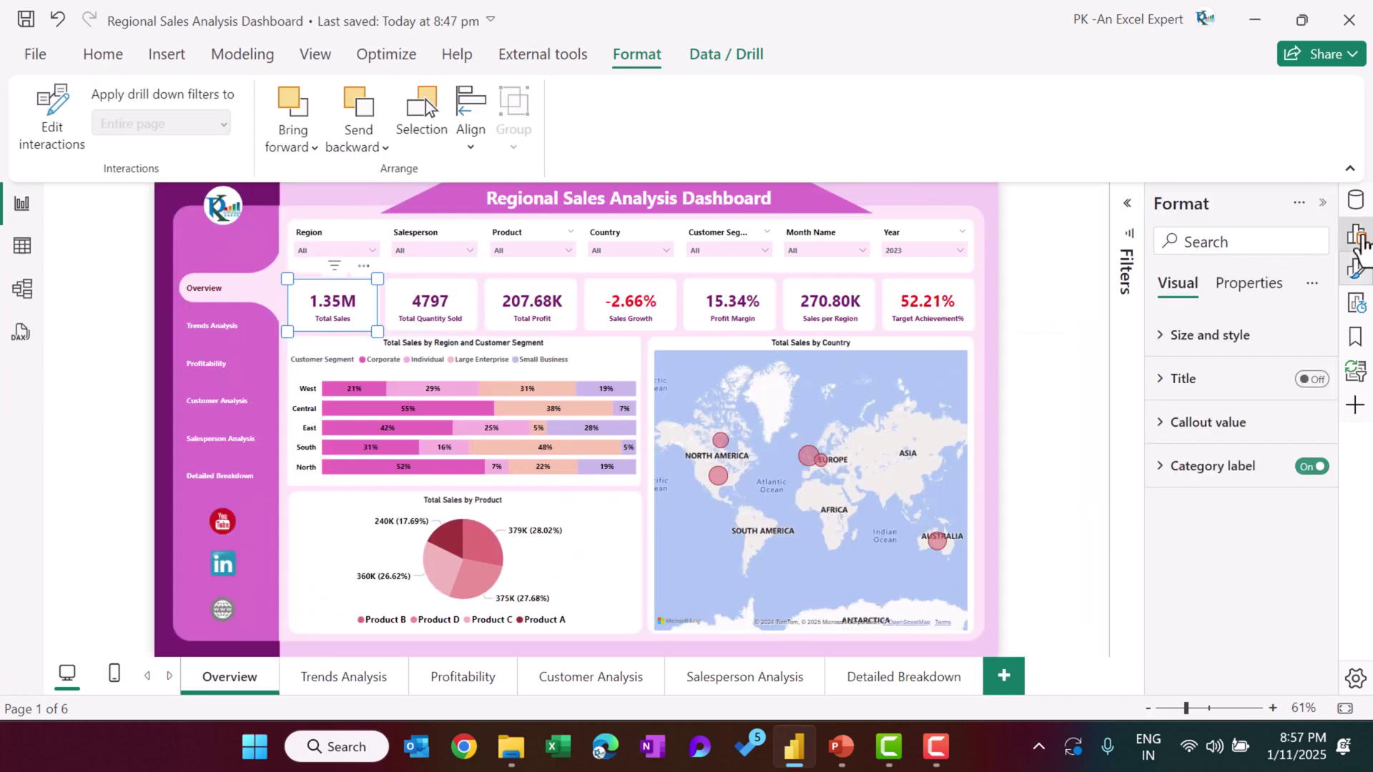
pyautogui.click(1357, 238)
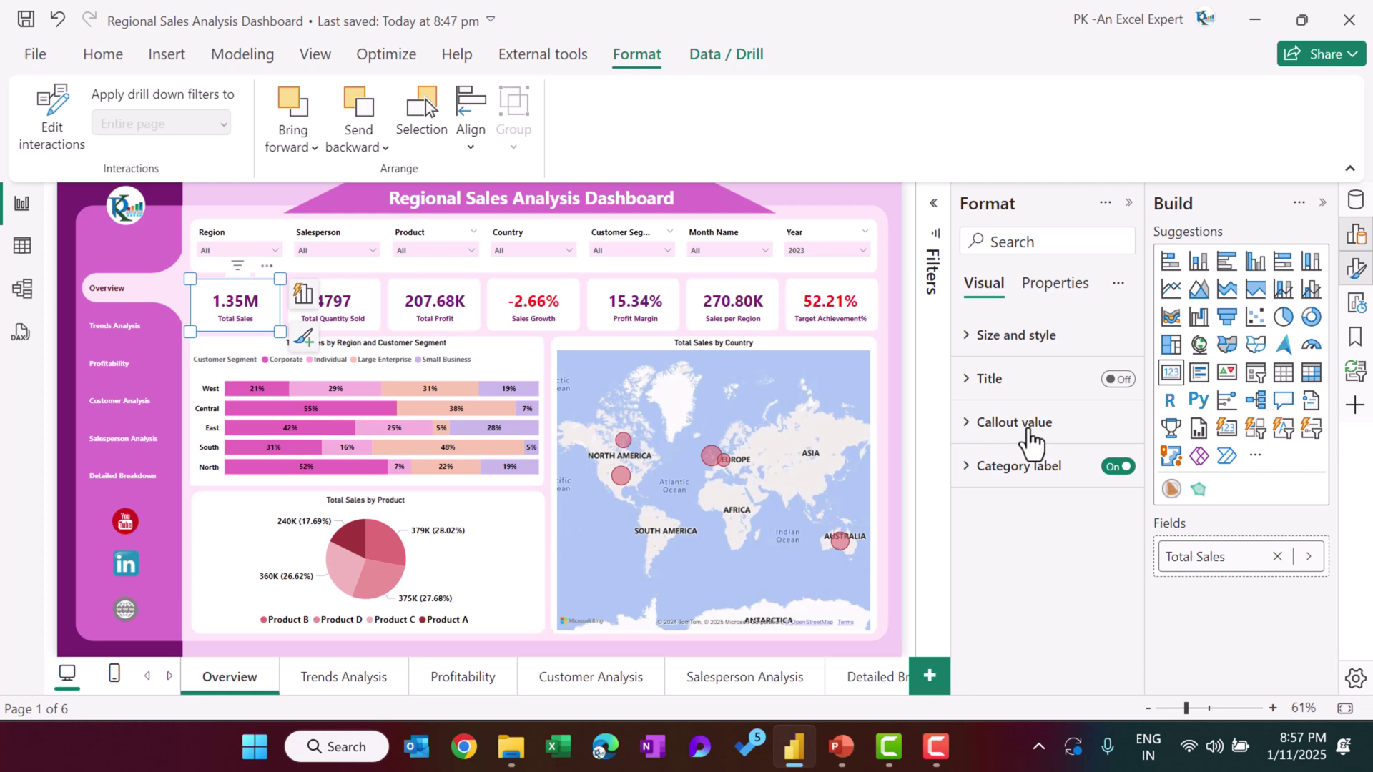
pyautogui.click(1033, 423)
pyautogui.scroll(-3, 1037, 463)
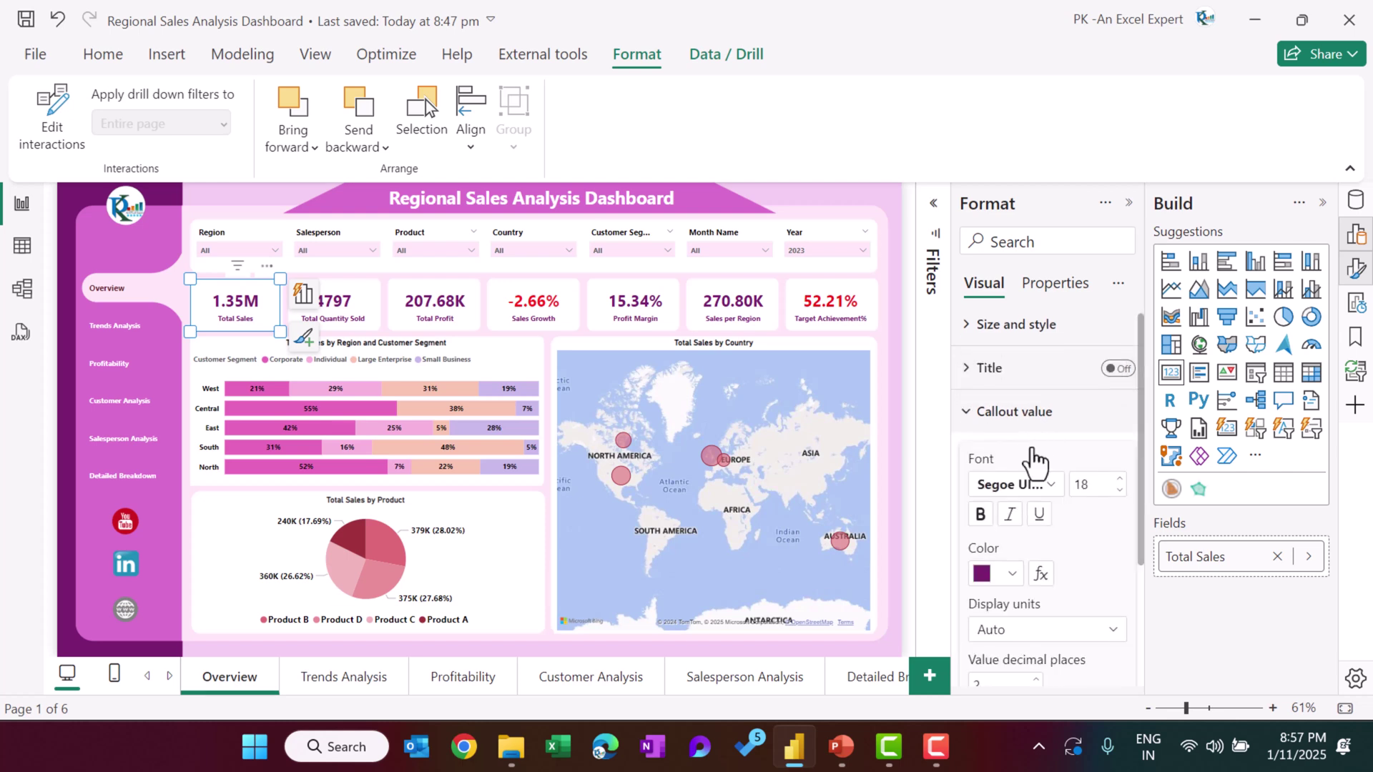
pyautogui.click(554, 307)
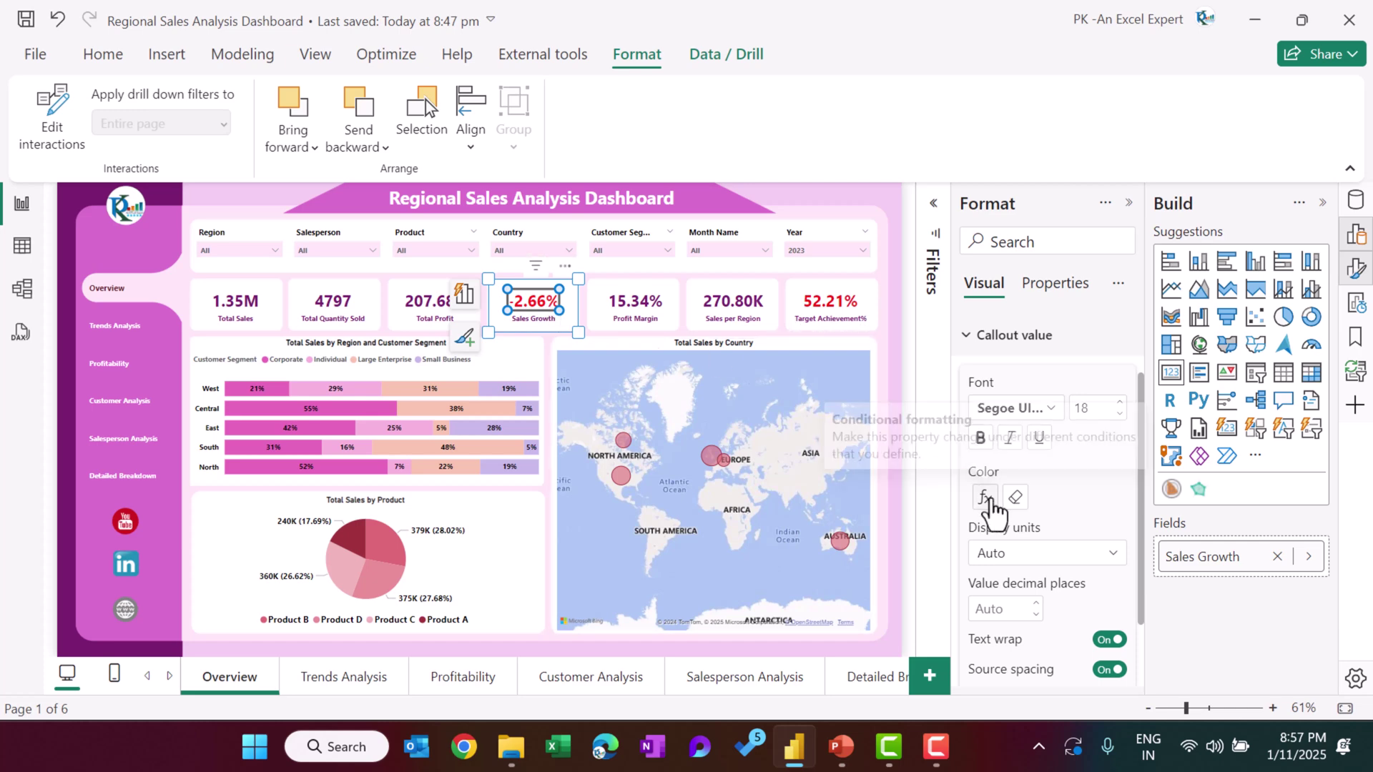
pyautogui.click(984, 497)
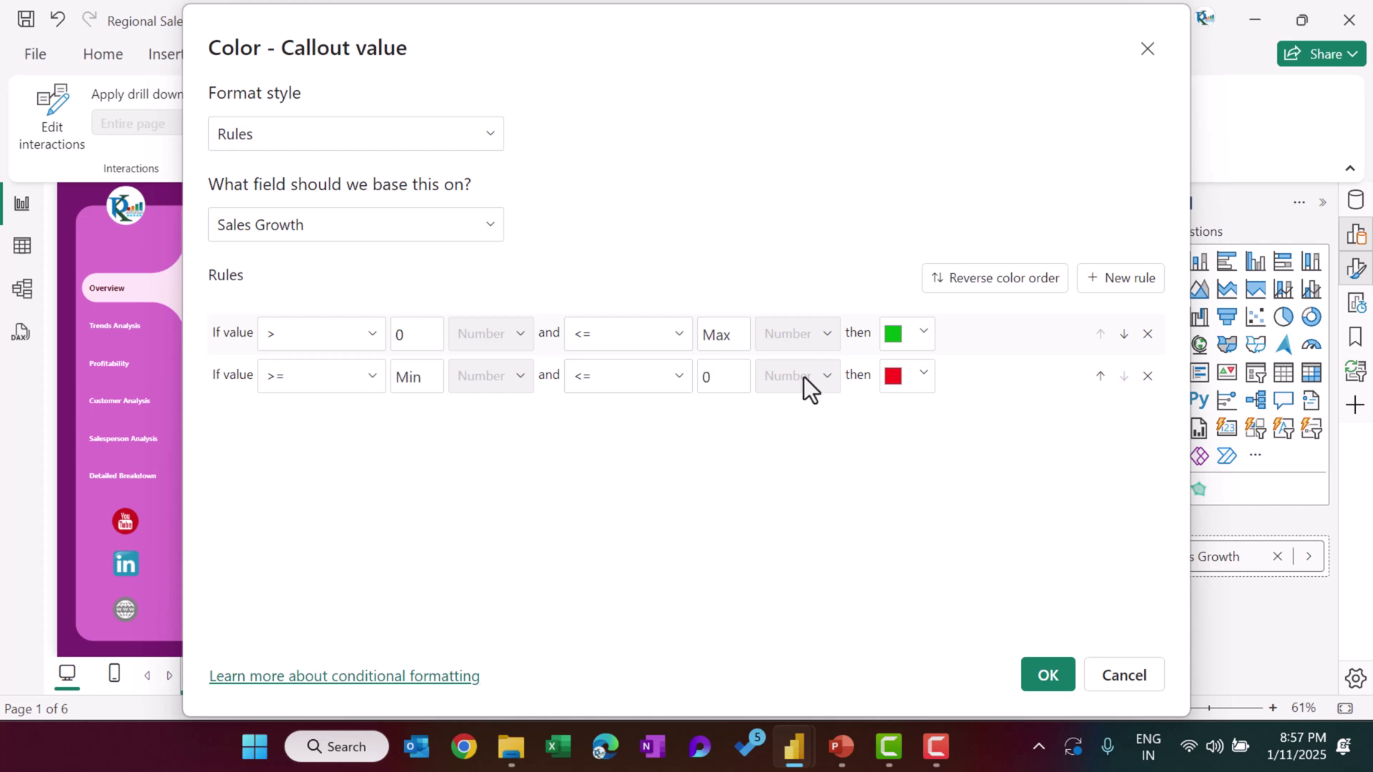
pyautogui.click(1126, 677)
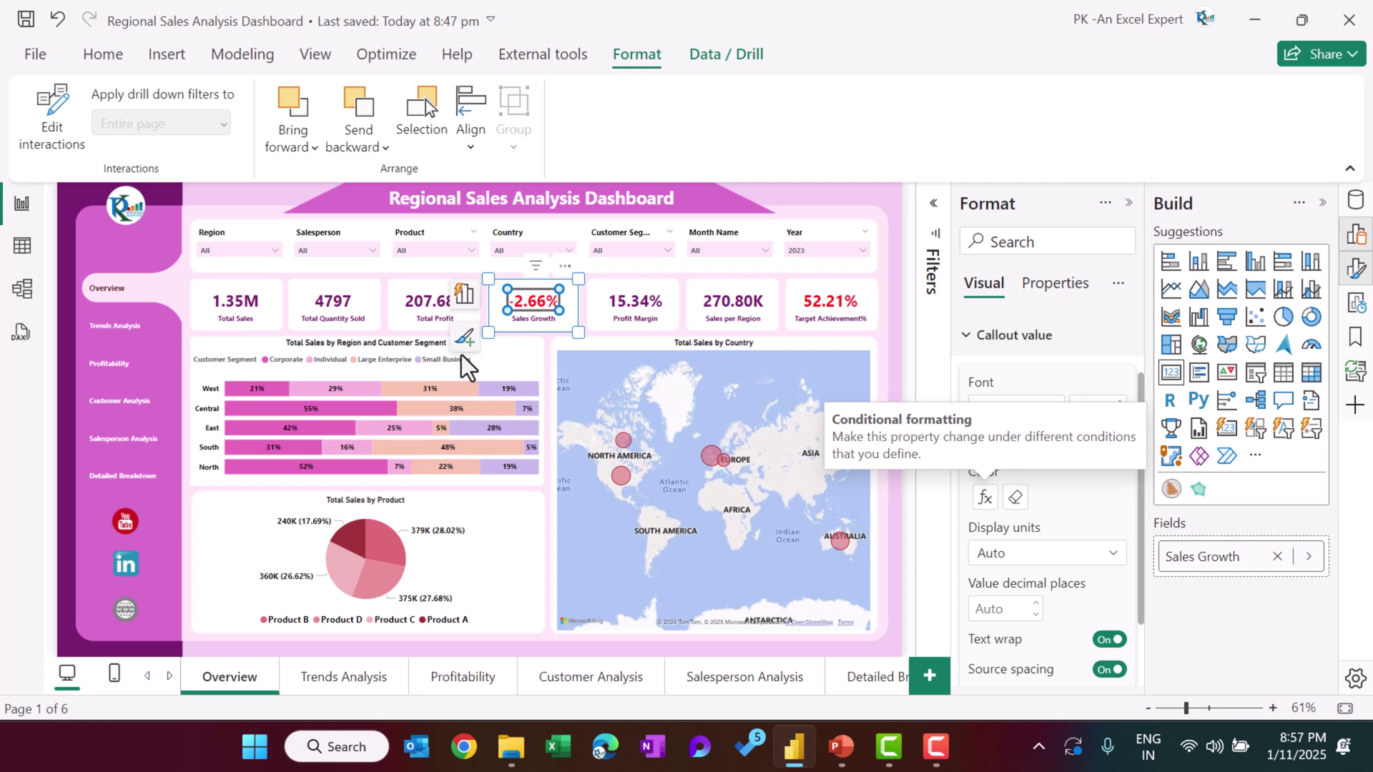
pyautogui.click(502, 358)
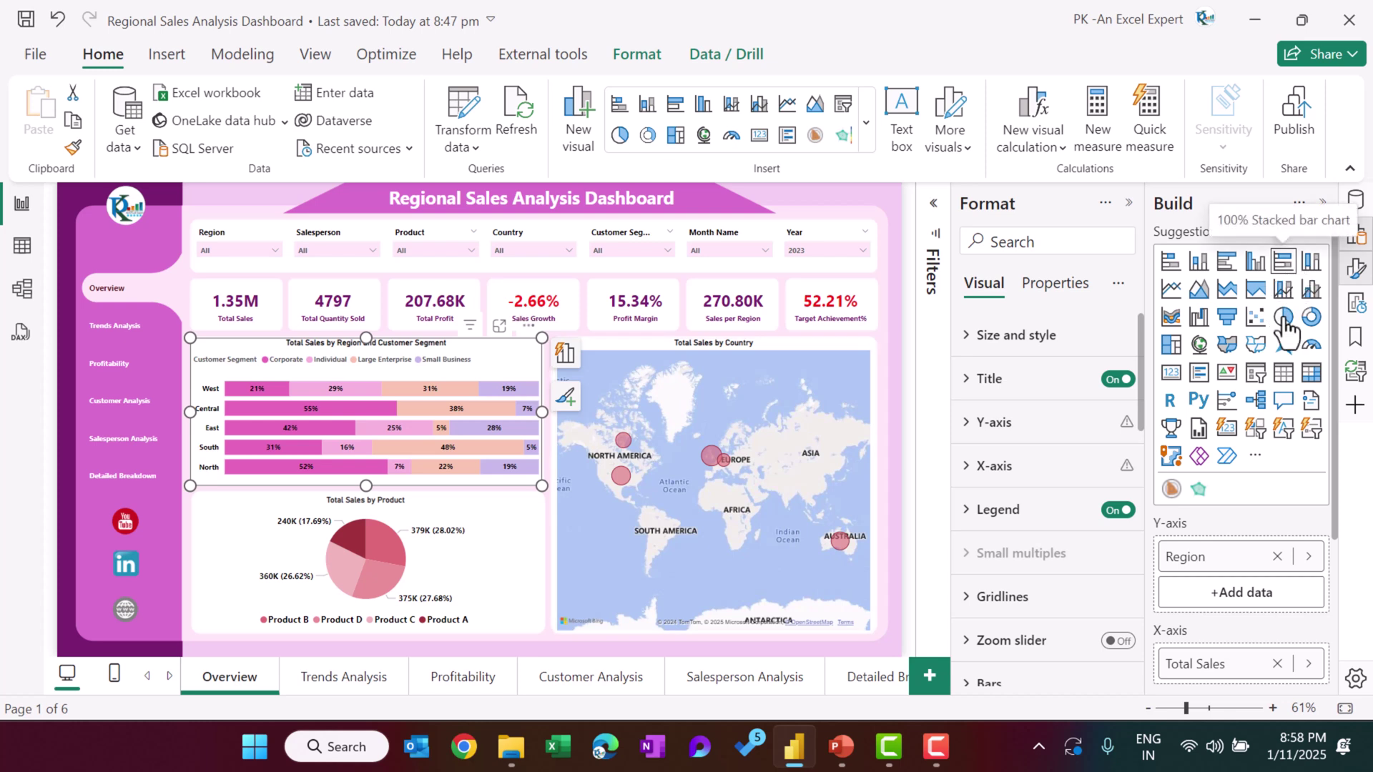
# Step: Hide the formatting pane and review the Total Sales by Country map's fields
pyautogui.scroll(-2, 1241, 490)
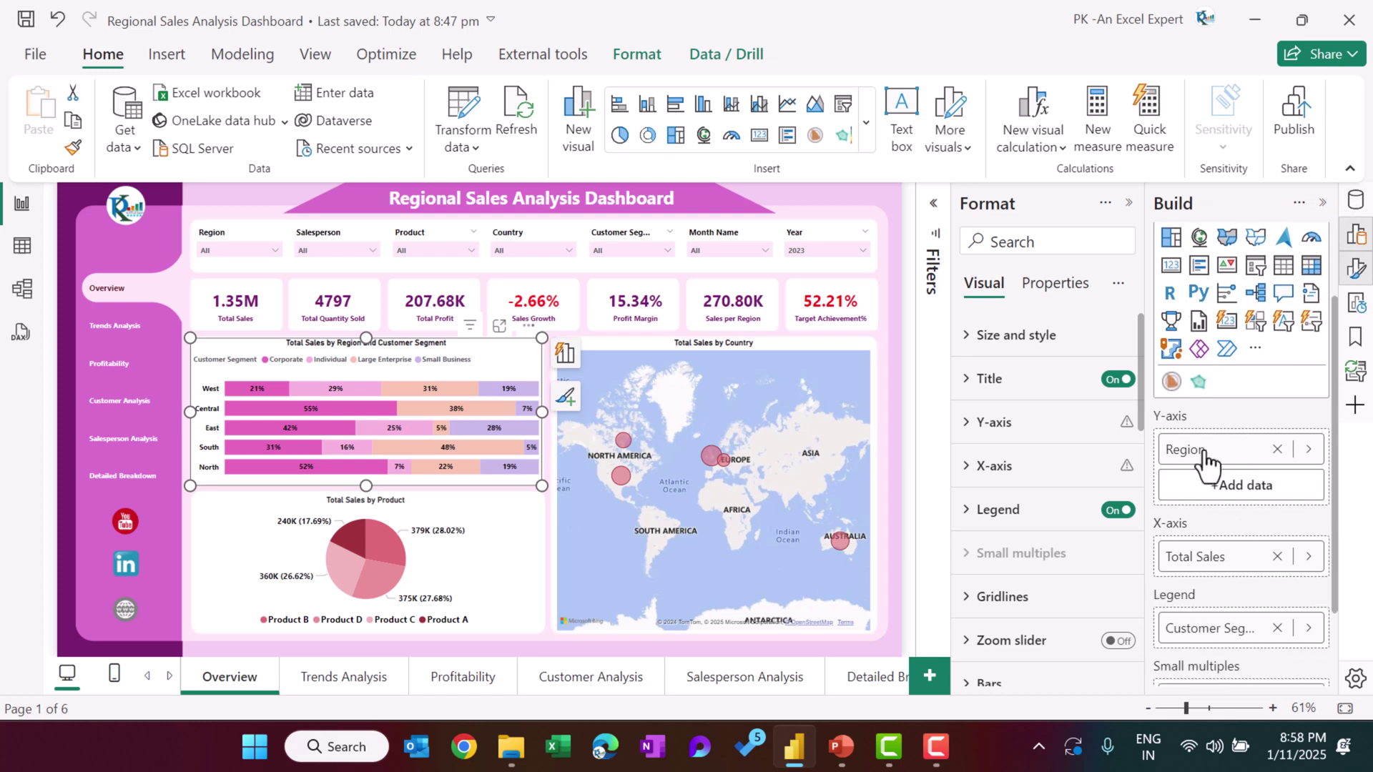
pyautogui.click(1129, 203)
pyautogui.scroll(-2, 1237, 546)
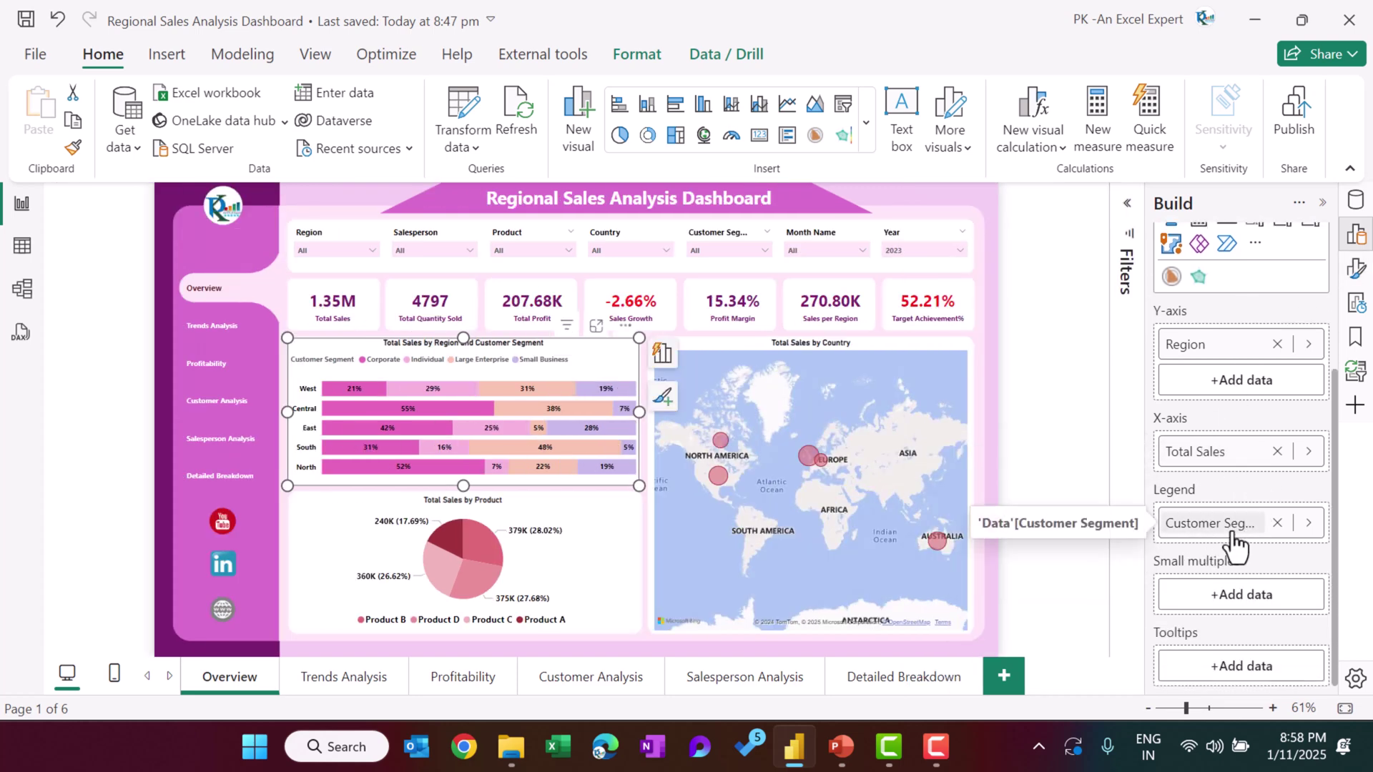
pyautogui.click(968, 350)
pyautogui.scroll(3, 1212, 355)
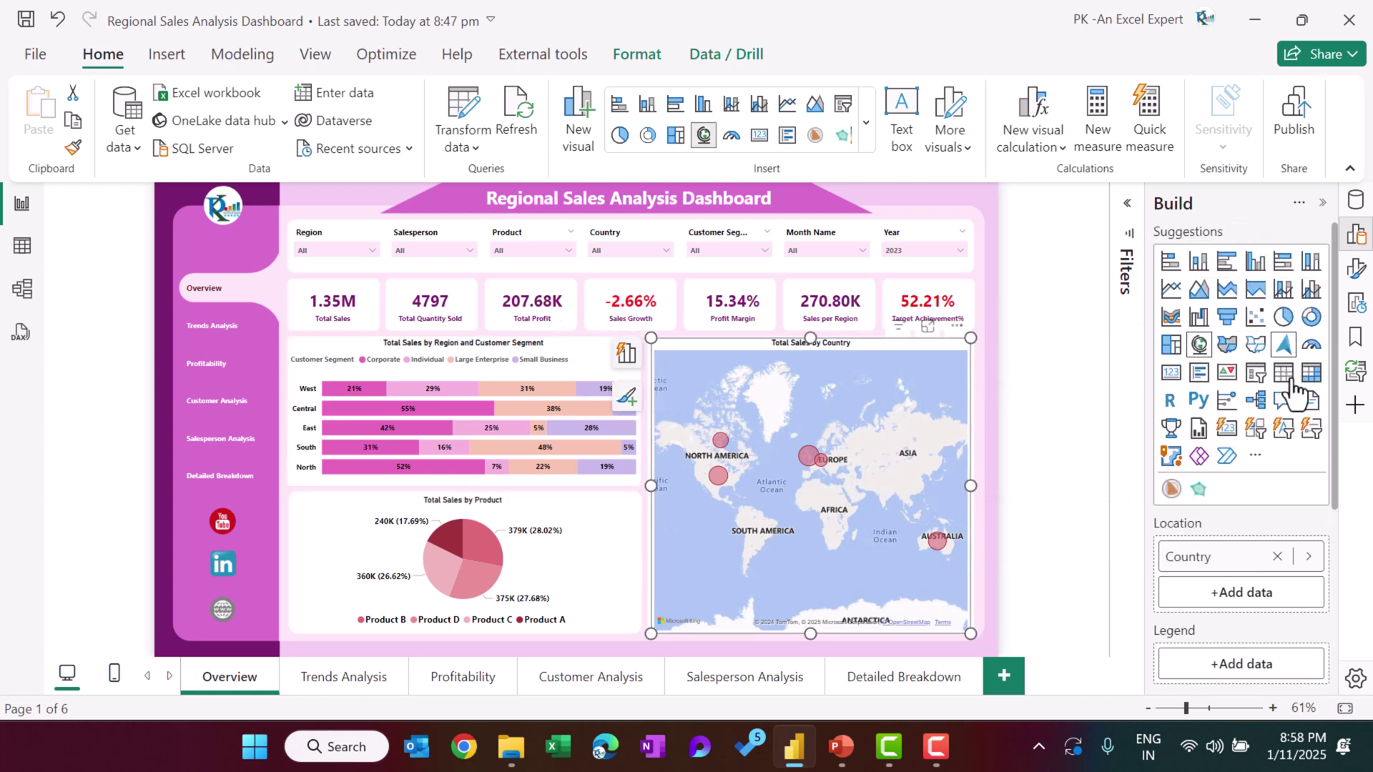
pyautogui.scroll(-4, 1272, 436)
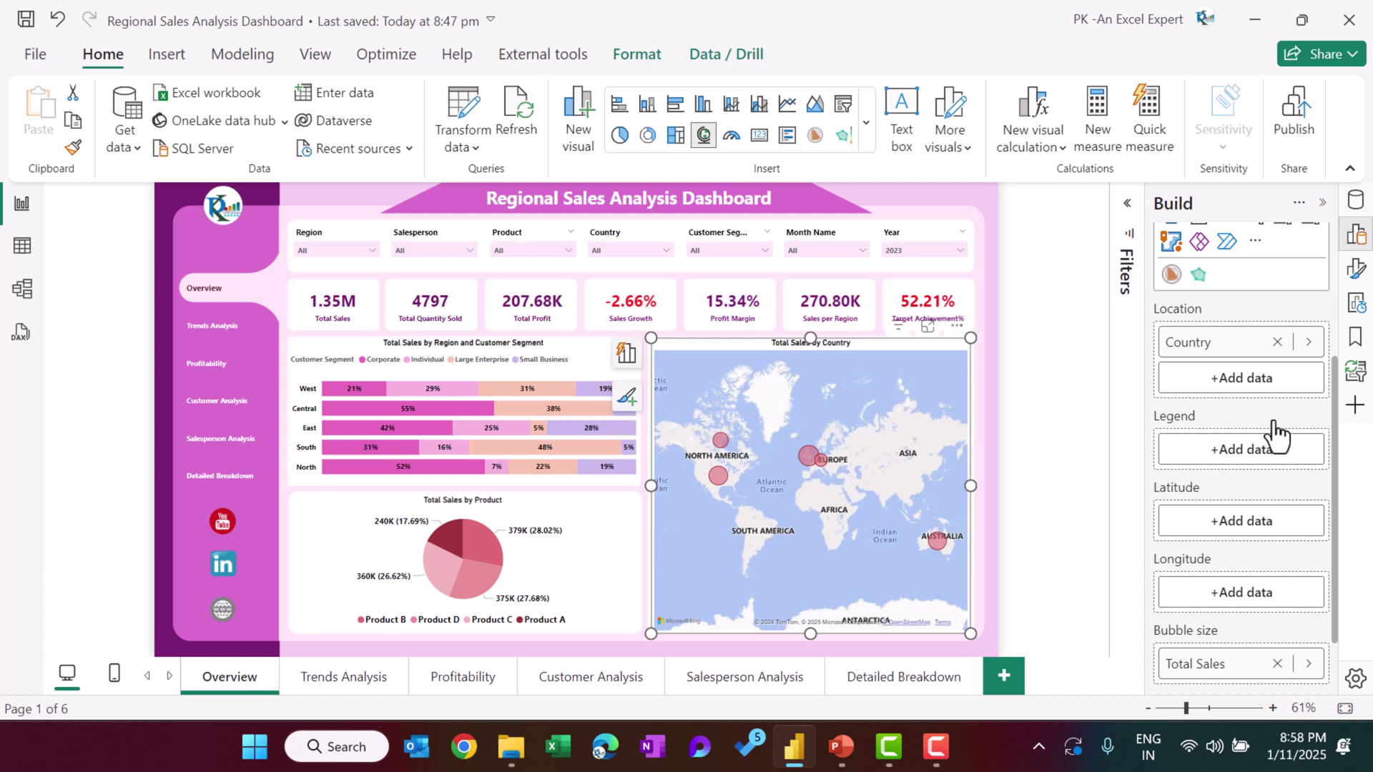
pyautogui.scroll(-1, 1236, 443)
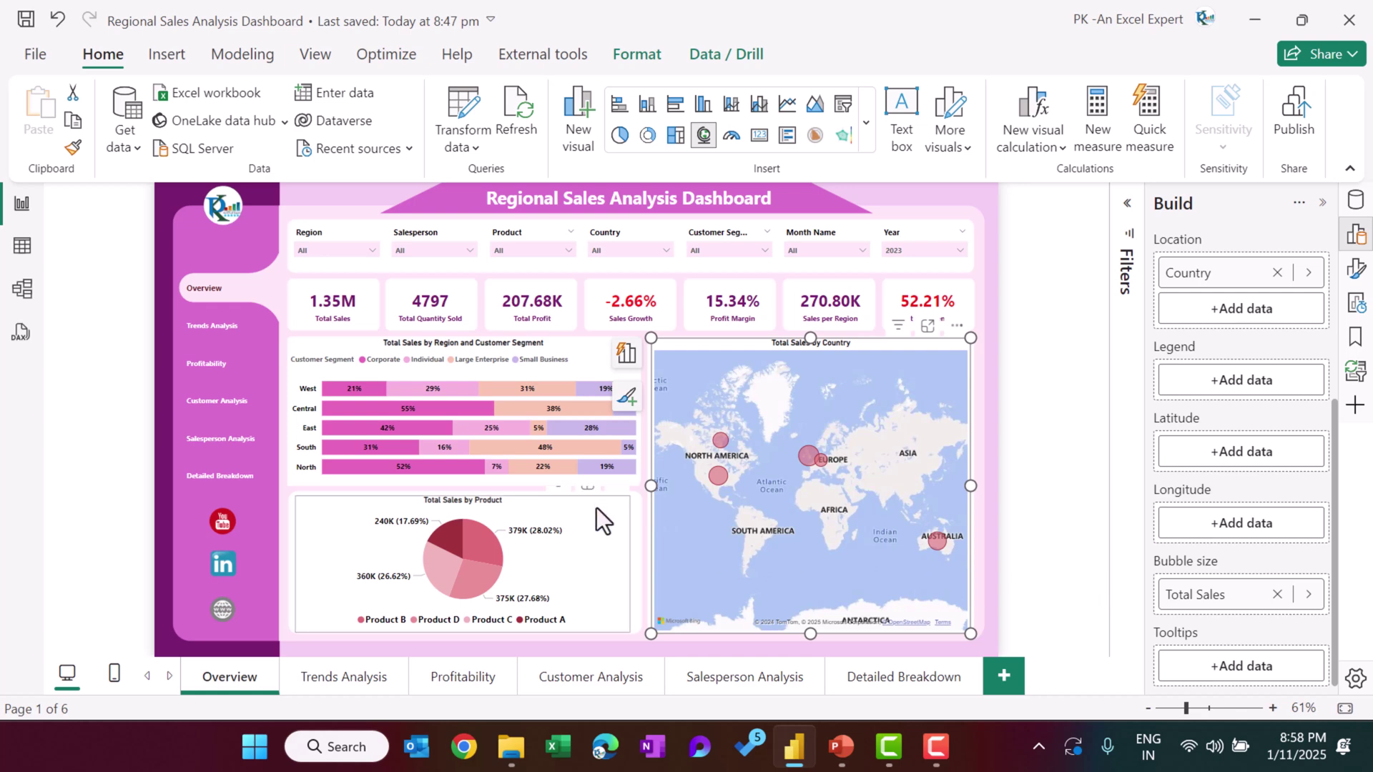
# Step: Review the Total Sales by Product pie chart's fields, then go to Trends Analysis
pyautogui.click(621, 515)
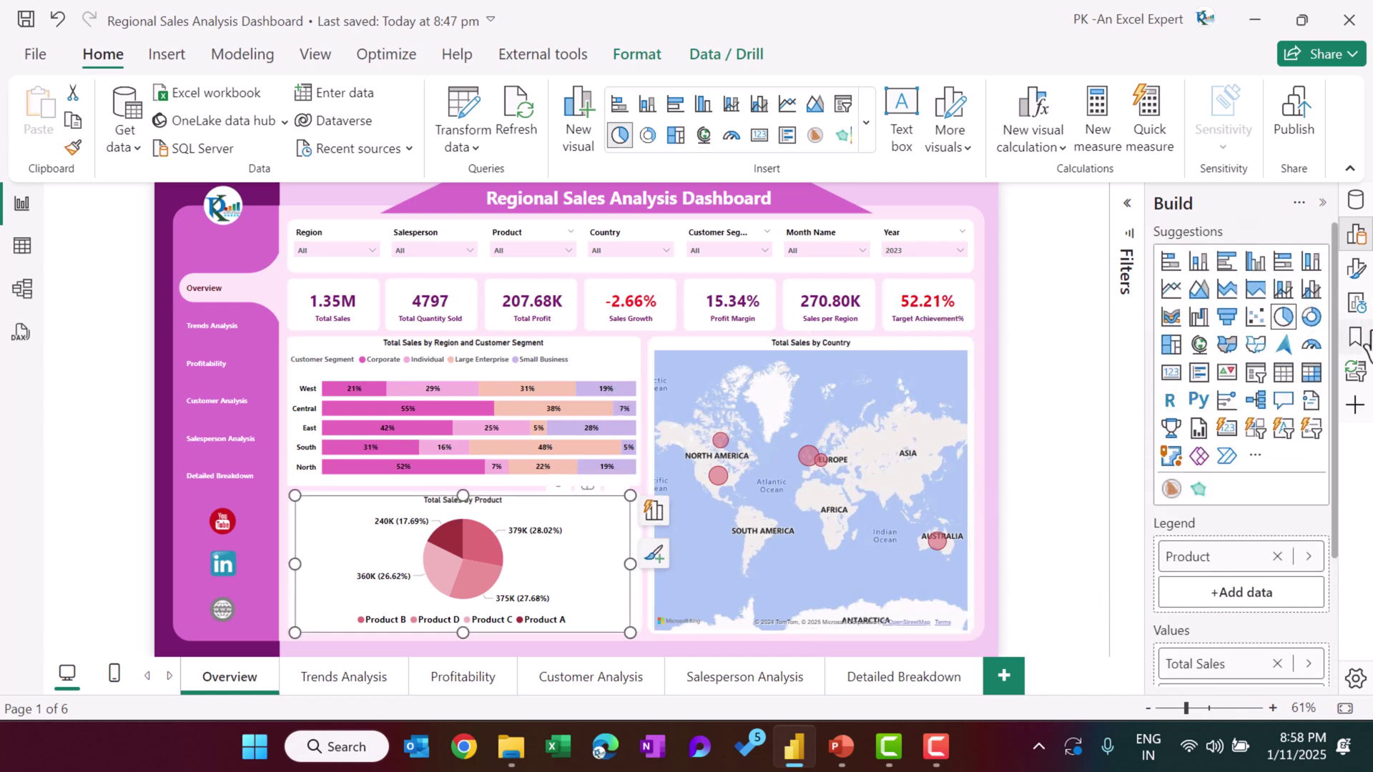
pyautogui.scroll(-4, 1241, 447)
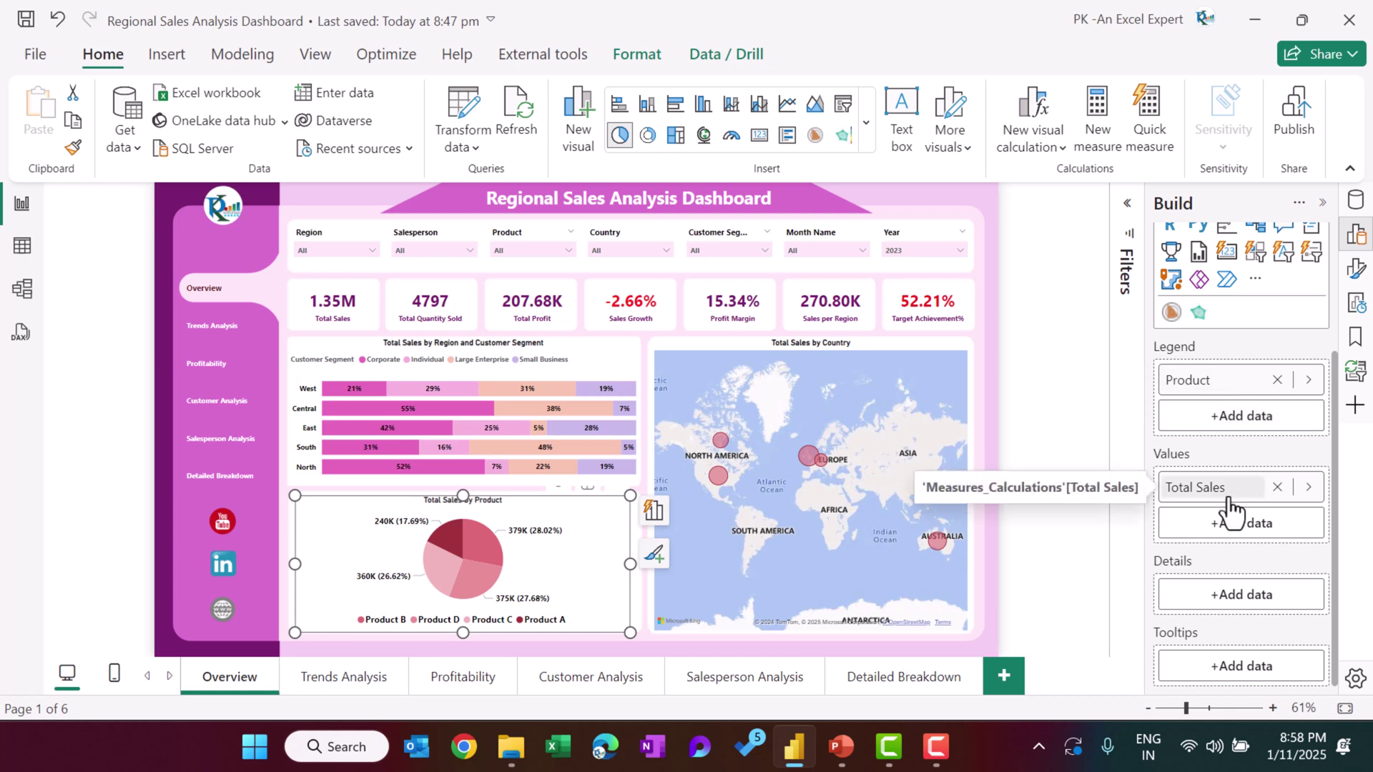
pyautogui.click(337, 681)
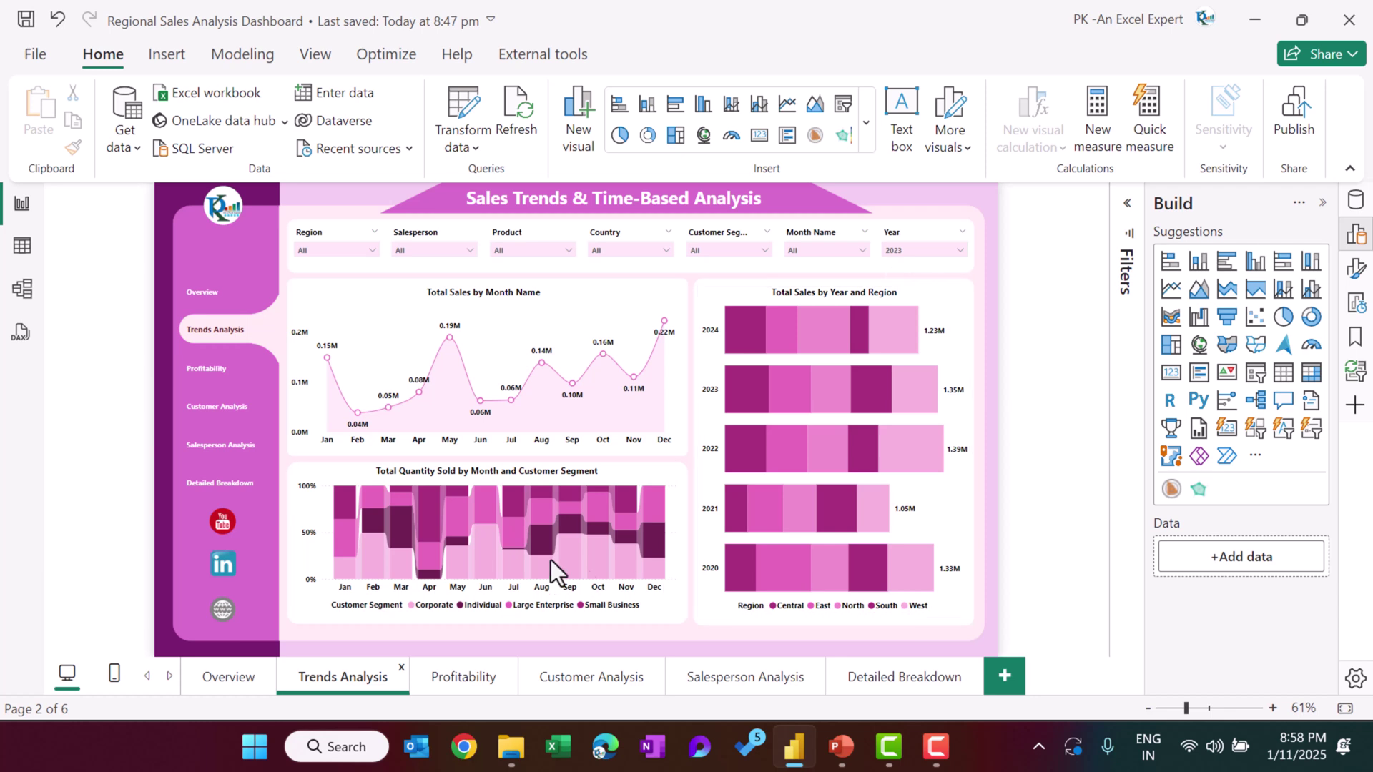
# Step: Check the Total Sales by Month Name line chart's axes, then switch to Table view
pyautogui.click(595, 296)
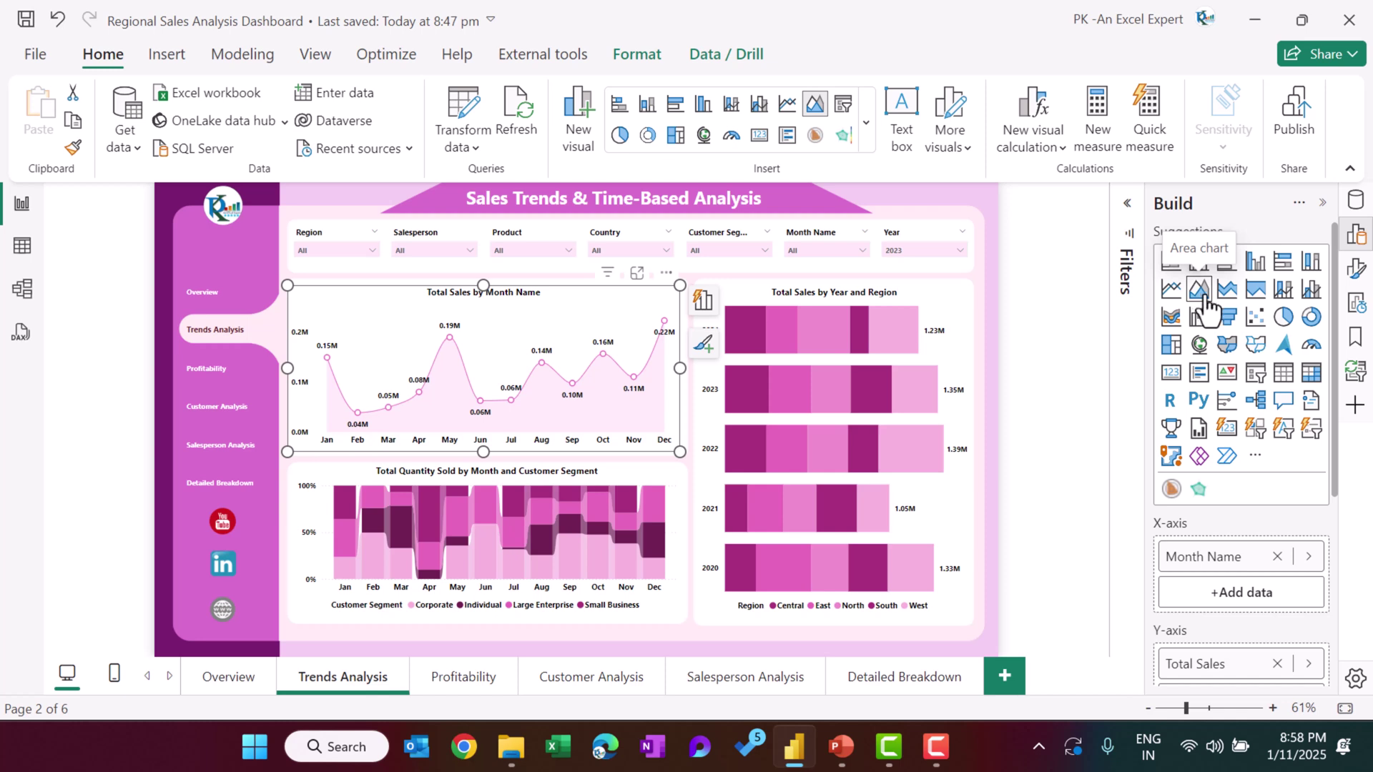
pyautogui.scroll(-3, 1247, 343)
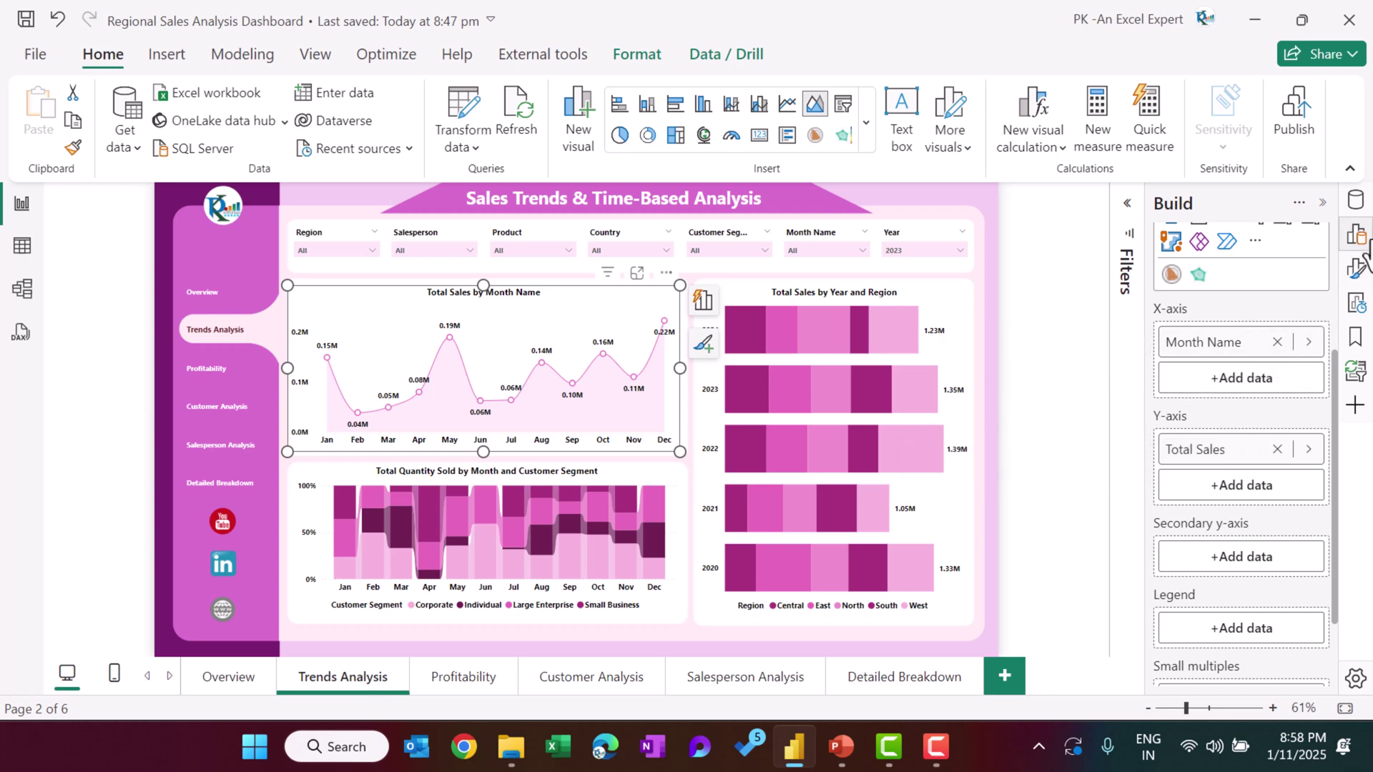
pyautogui.click(26, 253)
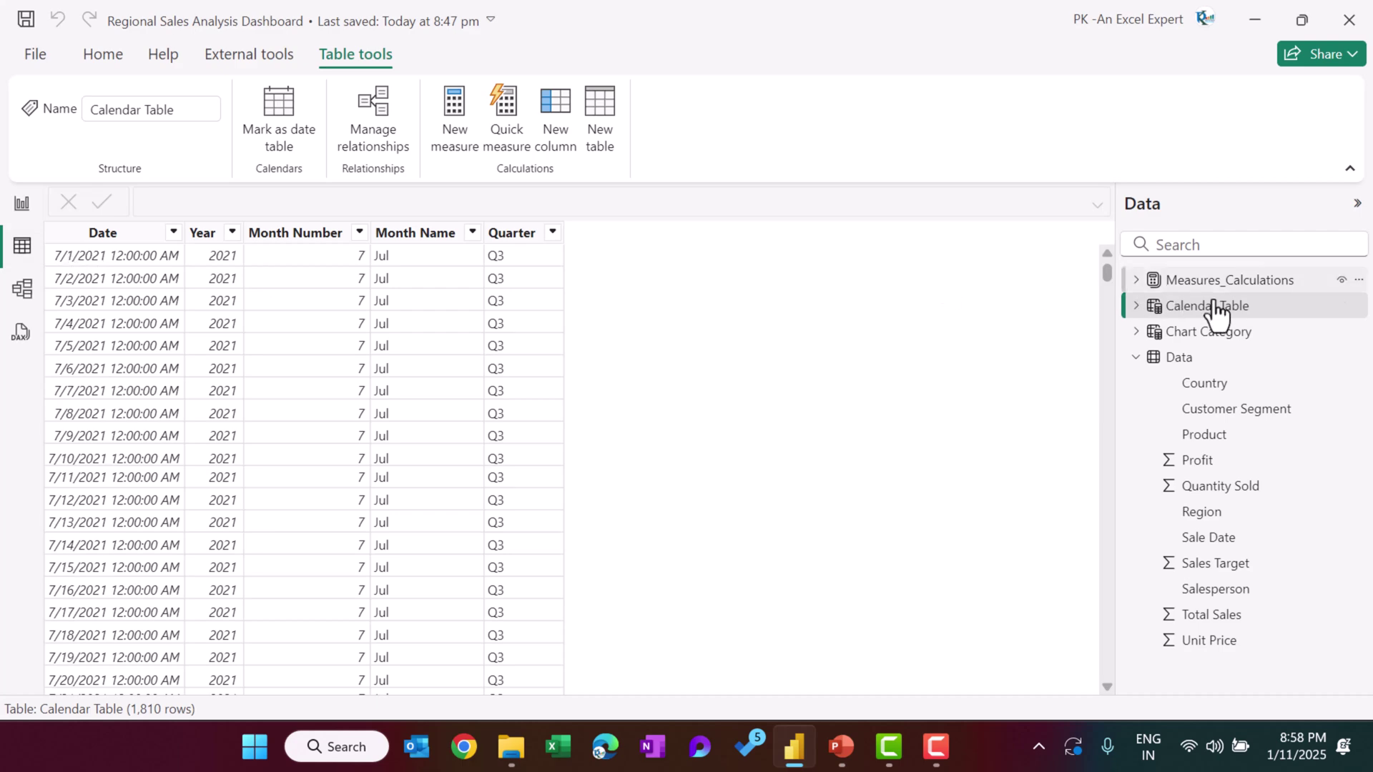
# Step: View the Data table rows and the Calendar Table formula's Start_Date and ADDCOLUMNS parts
pyautogui.click(1201, 361)
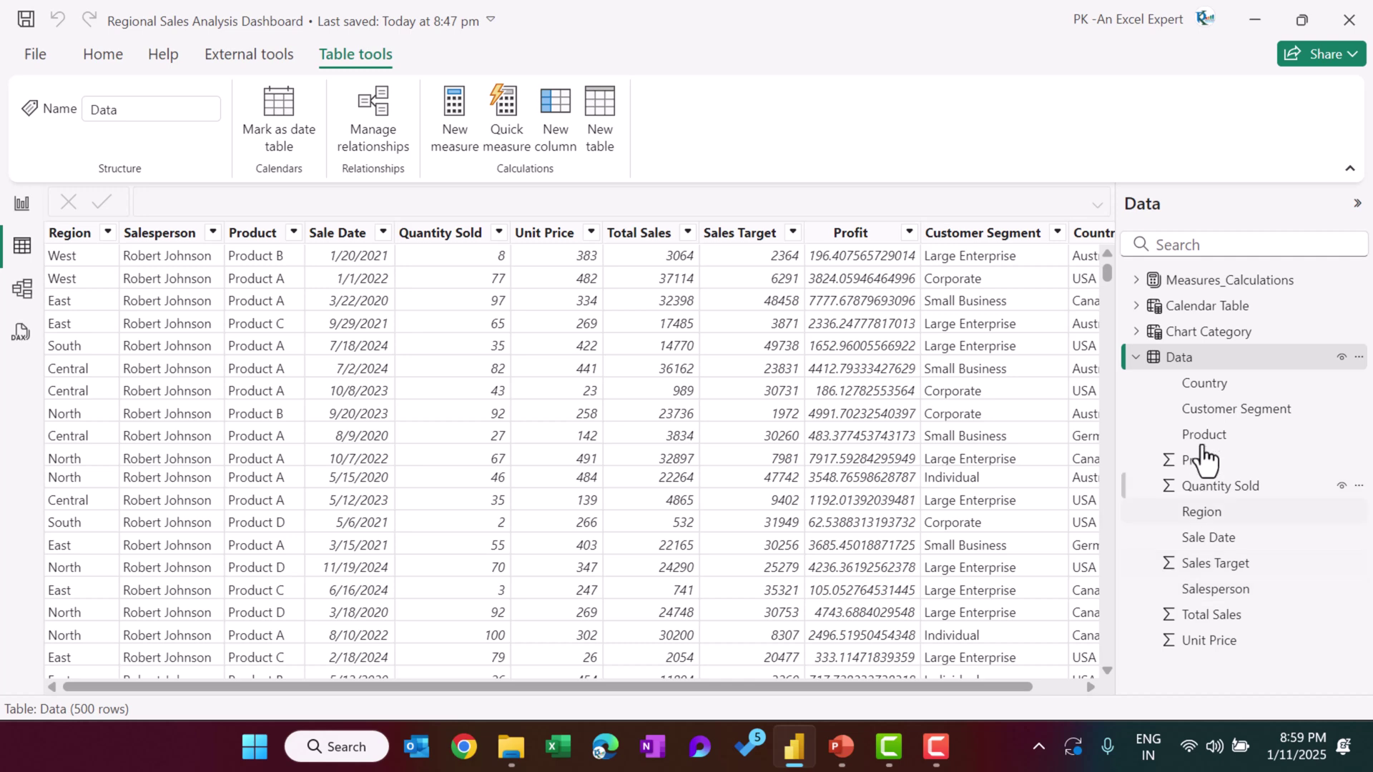
pyautogui.click(1138, 307)
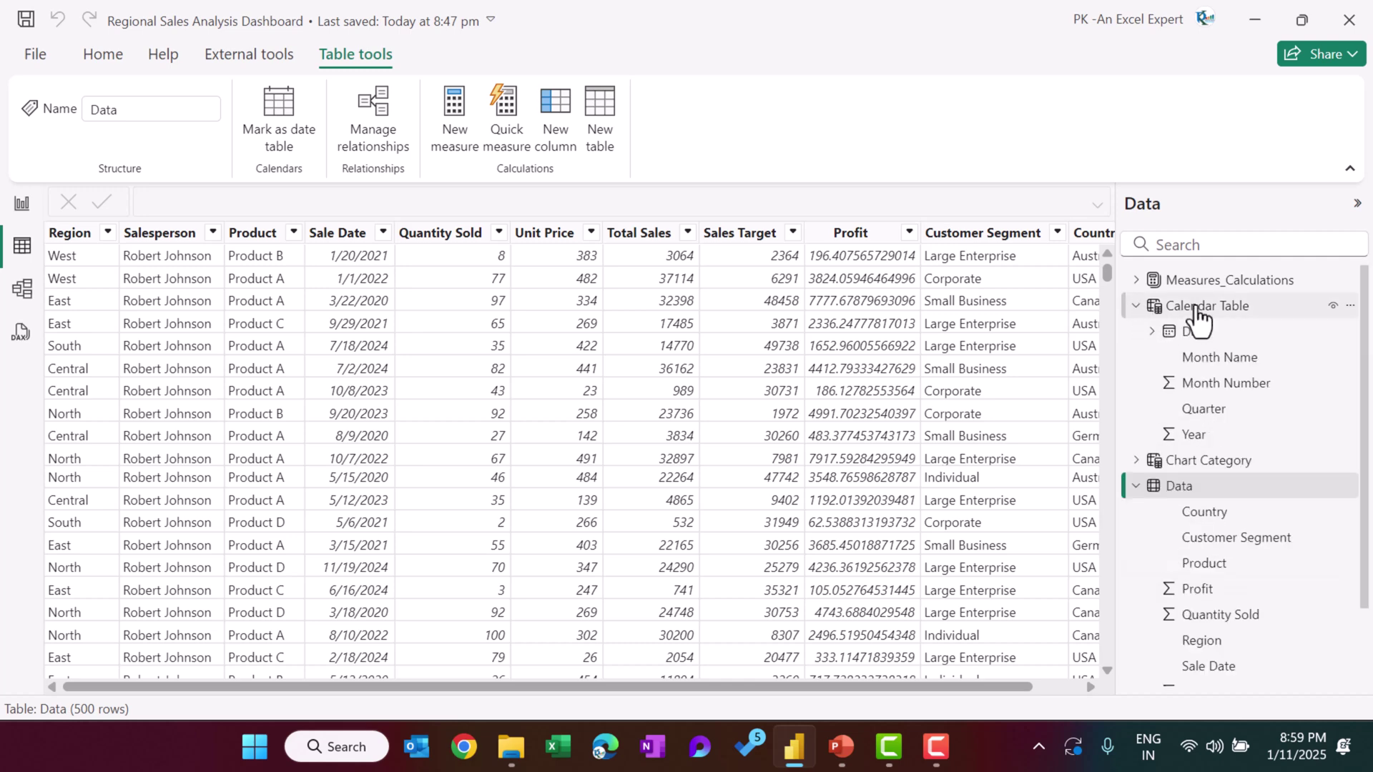
pyautogui.click(1199, 307)
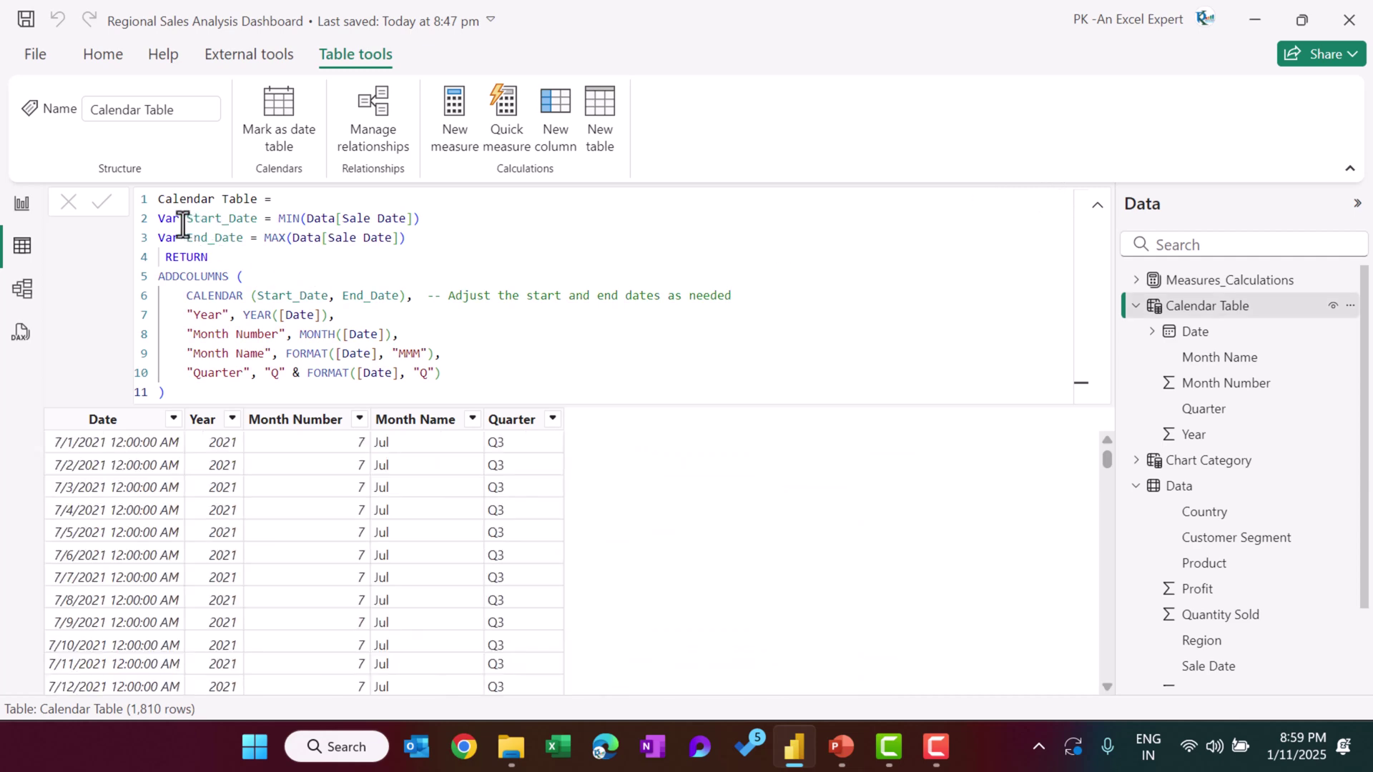
pyautogui.moveTo(180, 218); pyautogui.dragTo(371, 219)
pyautogui.moveTo(194, 278); pyautogui.dragTo(555, 294)
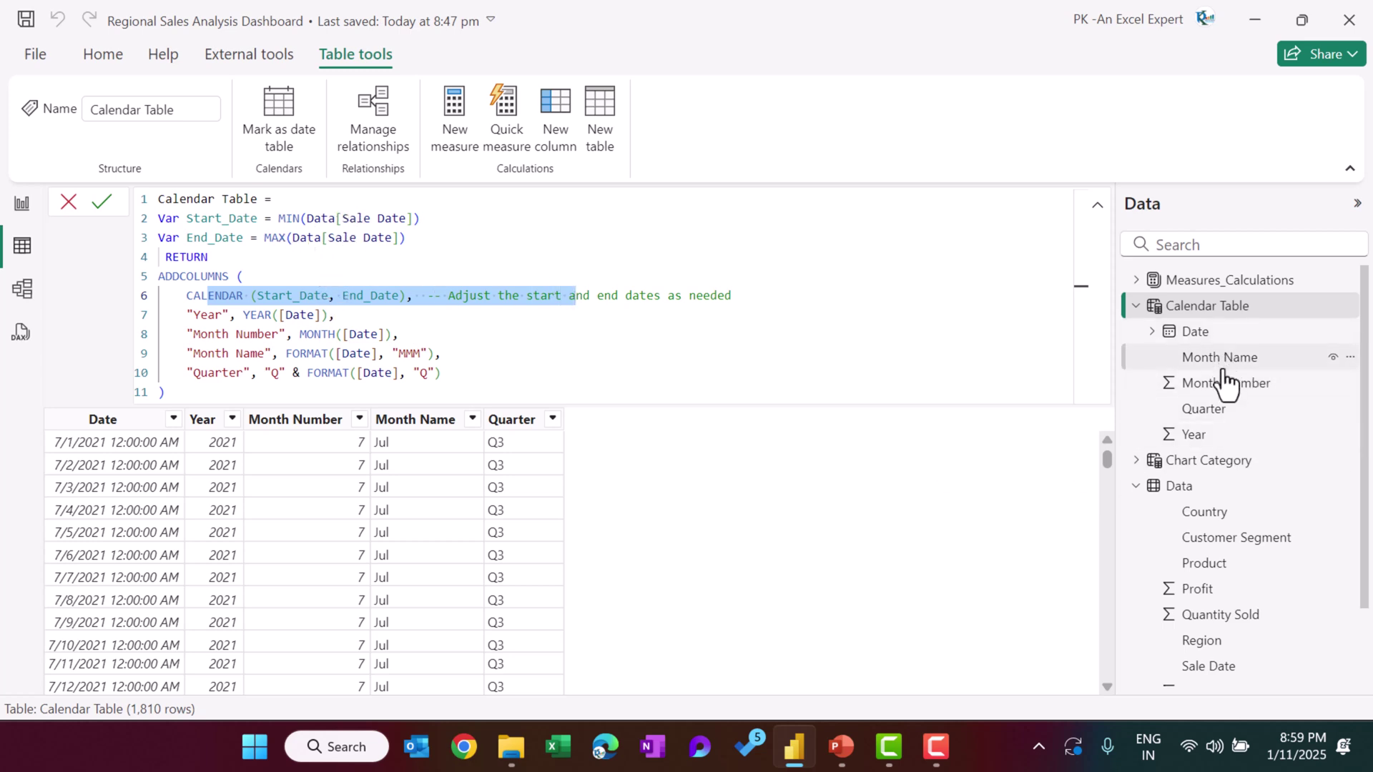
pyautogui.moveTo(1193, 495)
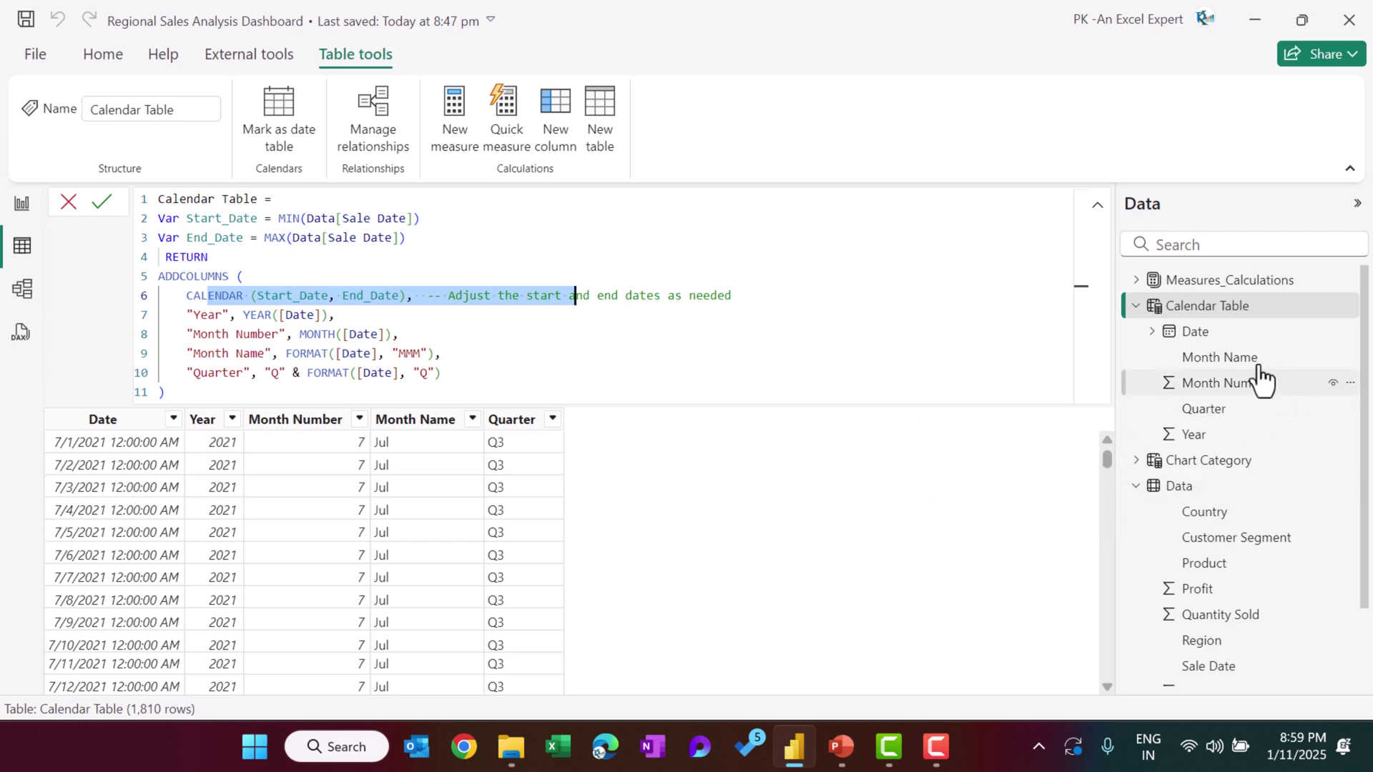
# Step: Inspect the Data–Calendar Table relationship in Model view, then return to Report view
pyautogui.click(32, 294)
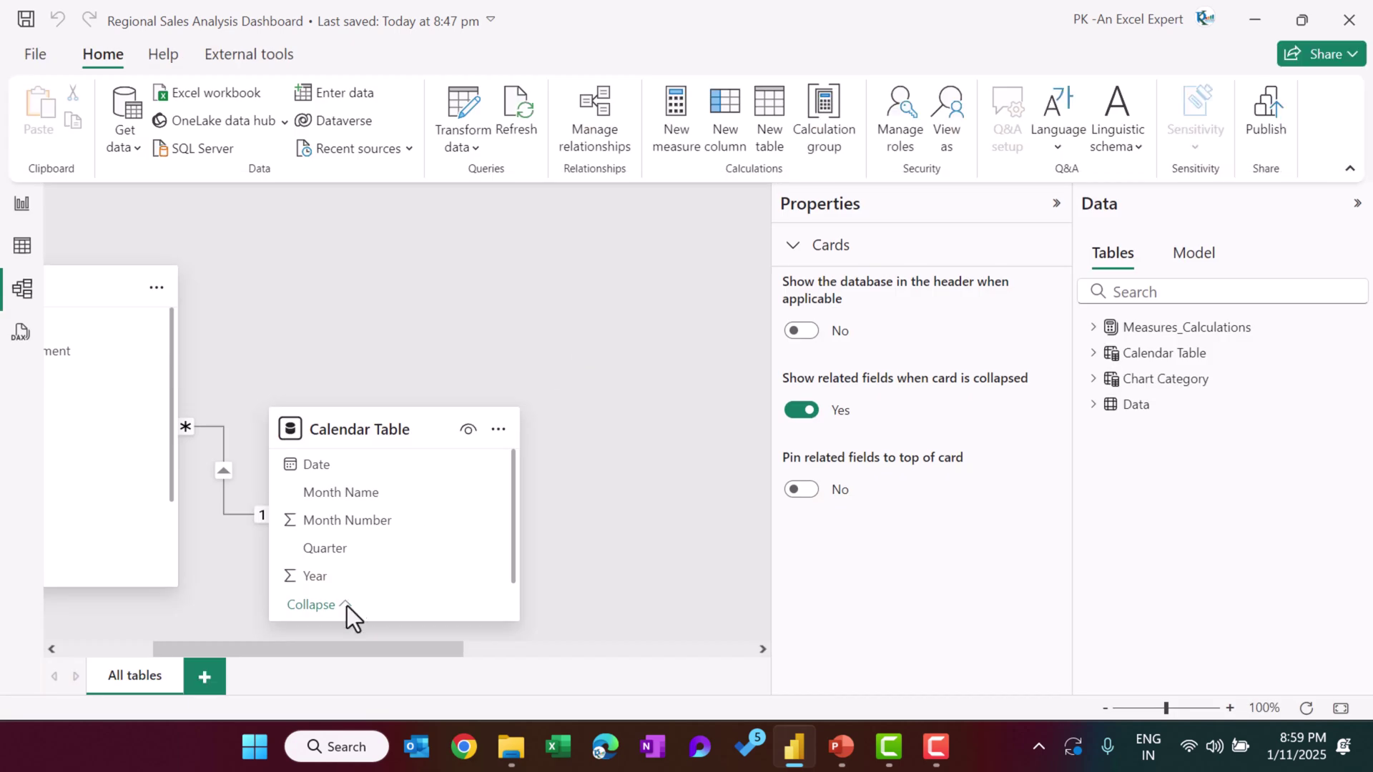
pyautogui.moveTo(346, 650); pyautogui.dragTo(266, 652)
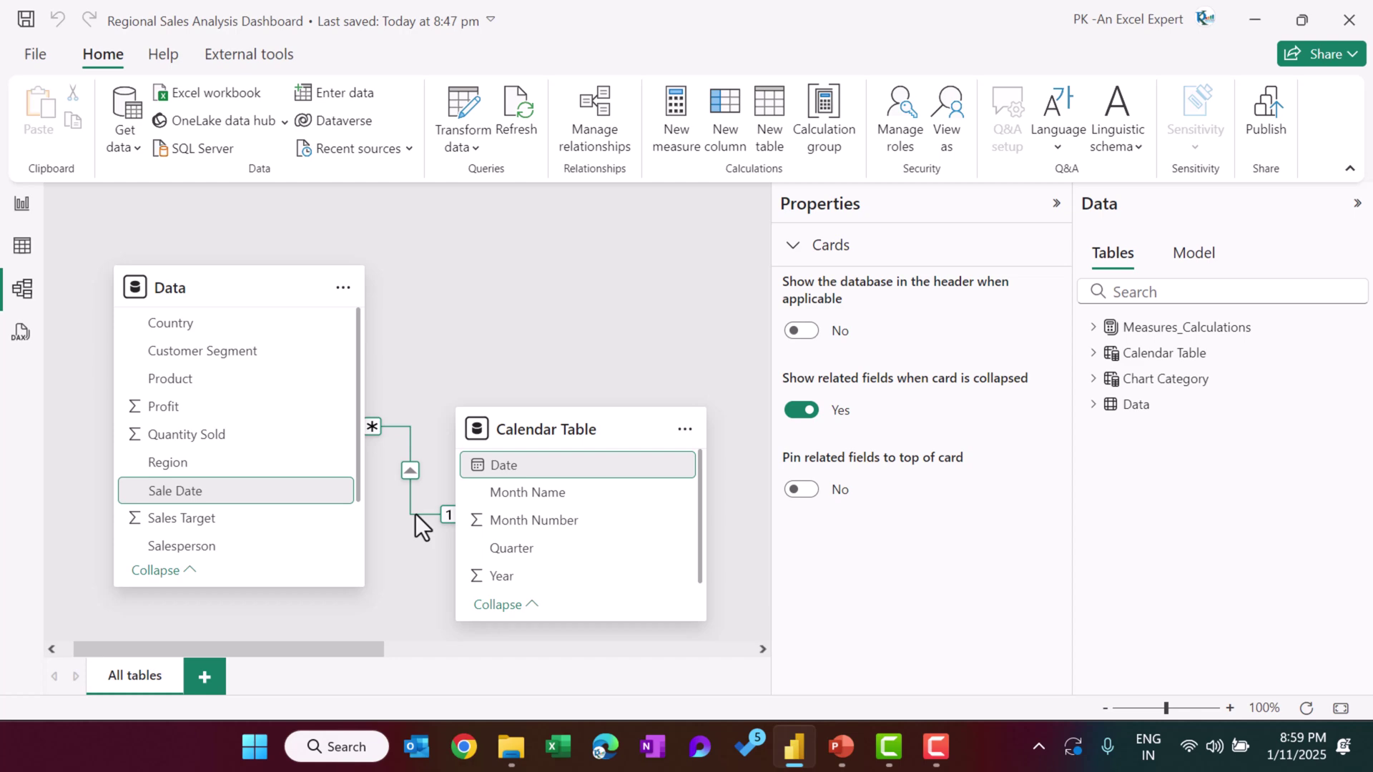
pyautogui.click(22, 203)
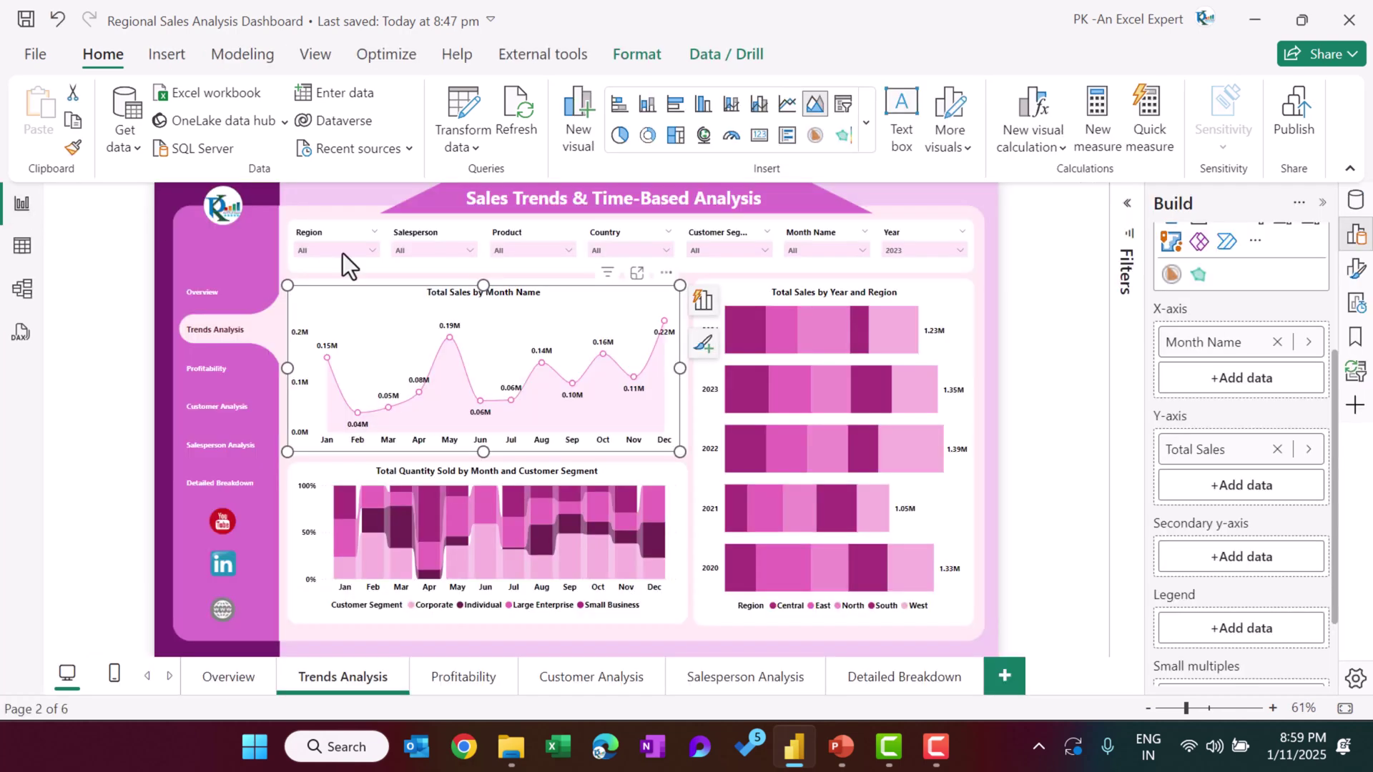
# Step: View DAX for Total Sales, Total Quantity Sold, Total Profit, Sales Target Achievement, Sales per Region
pyautogui.click(1356, 200)
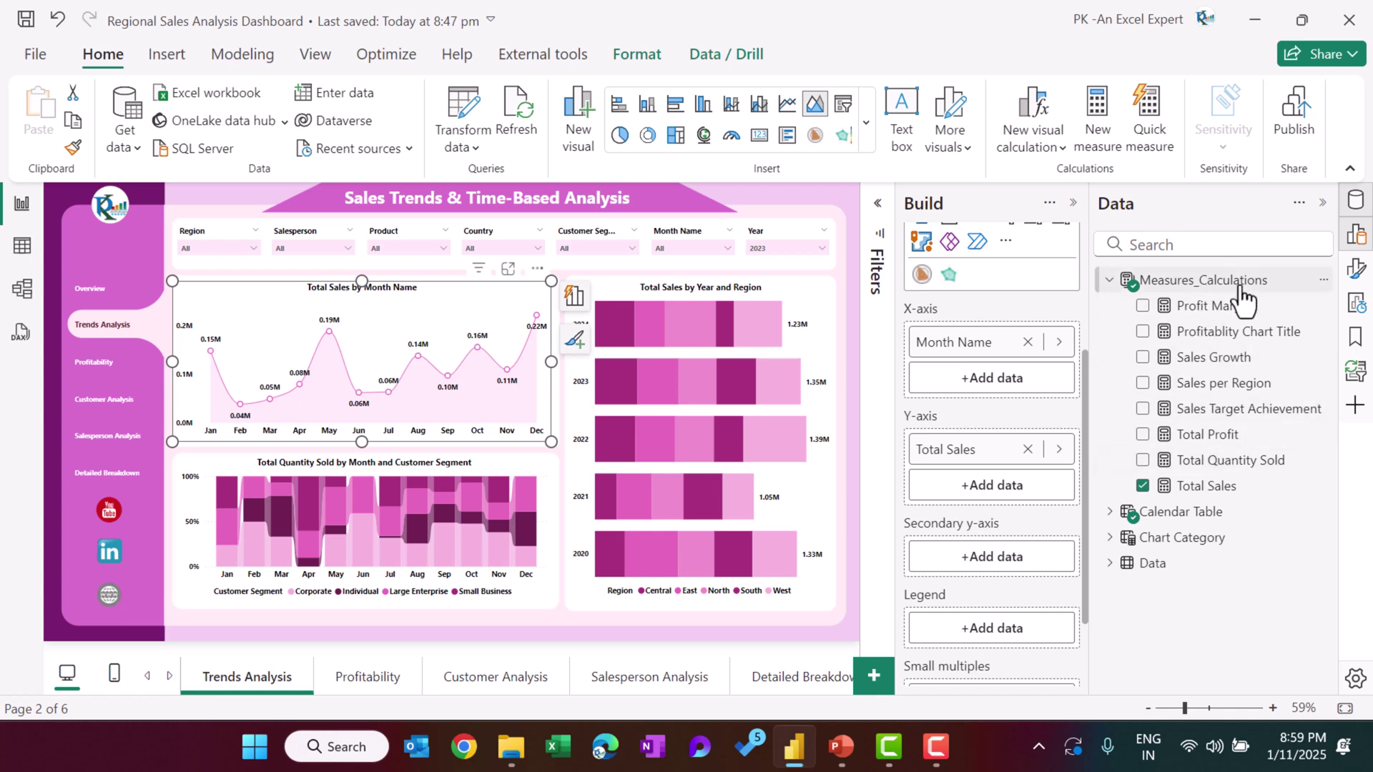
pyautogui.click(1208, 487)
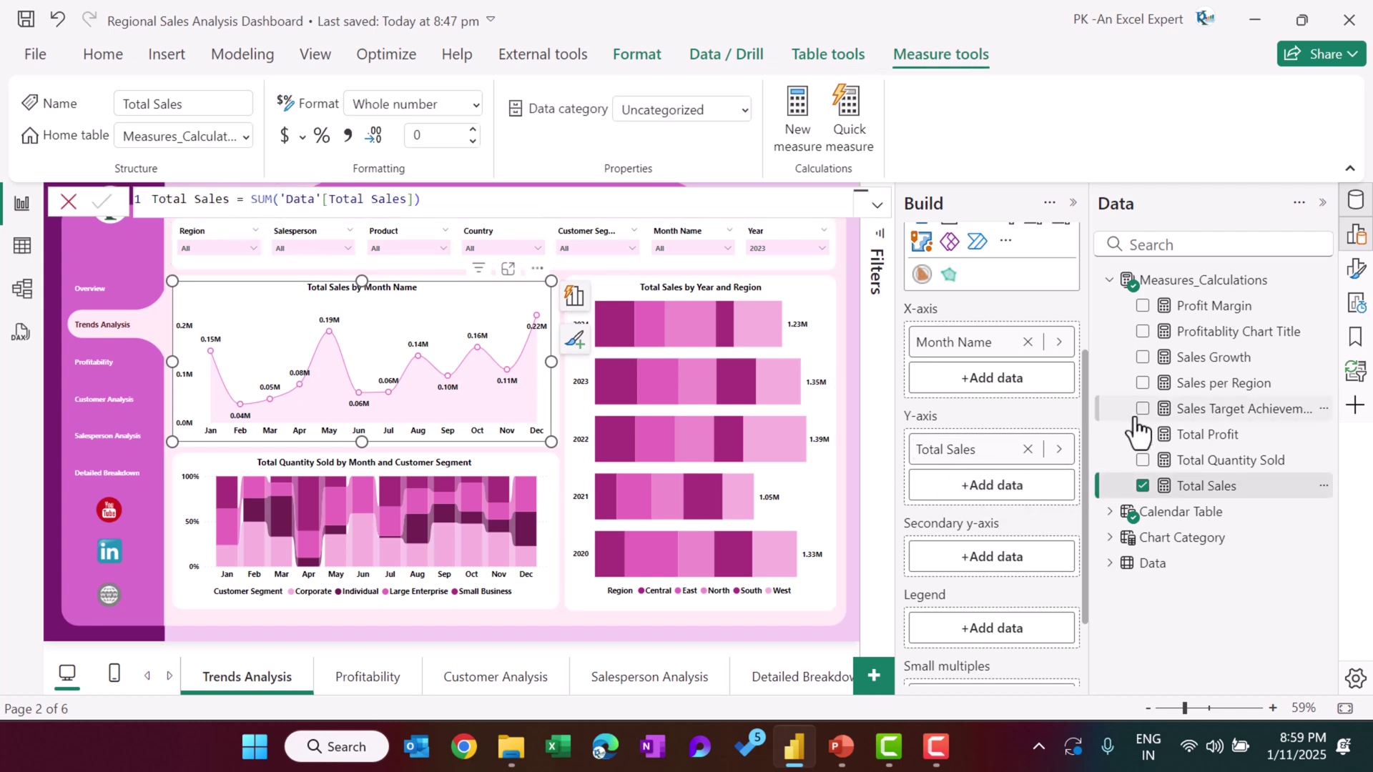
pyautogui.click(1226, 462)
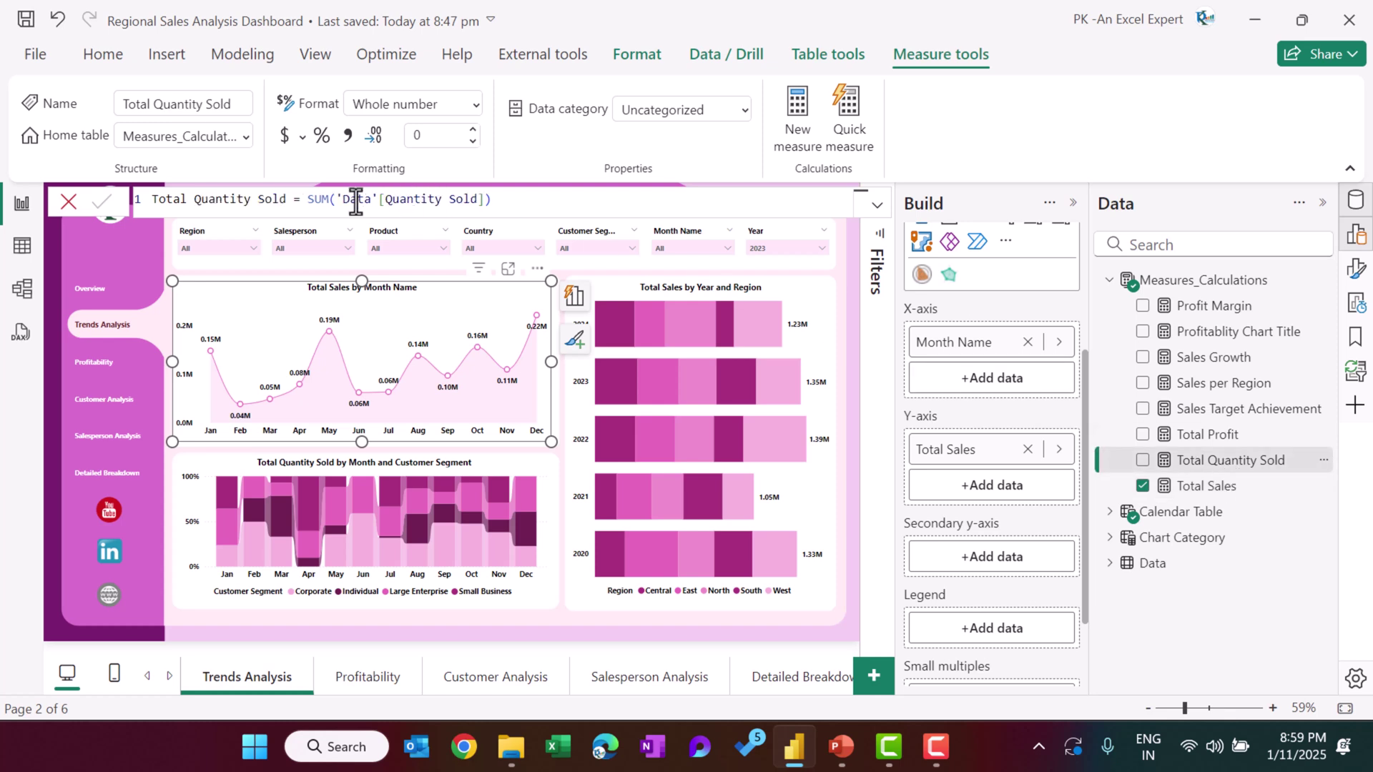
pyautogui.click(1209, 434)
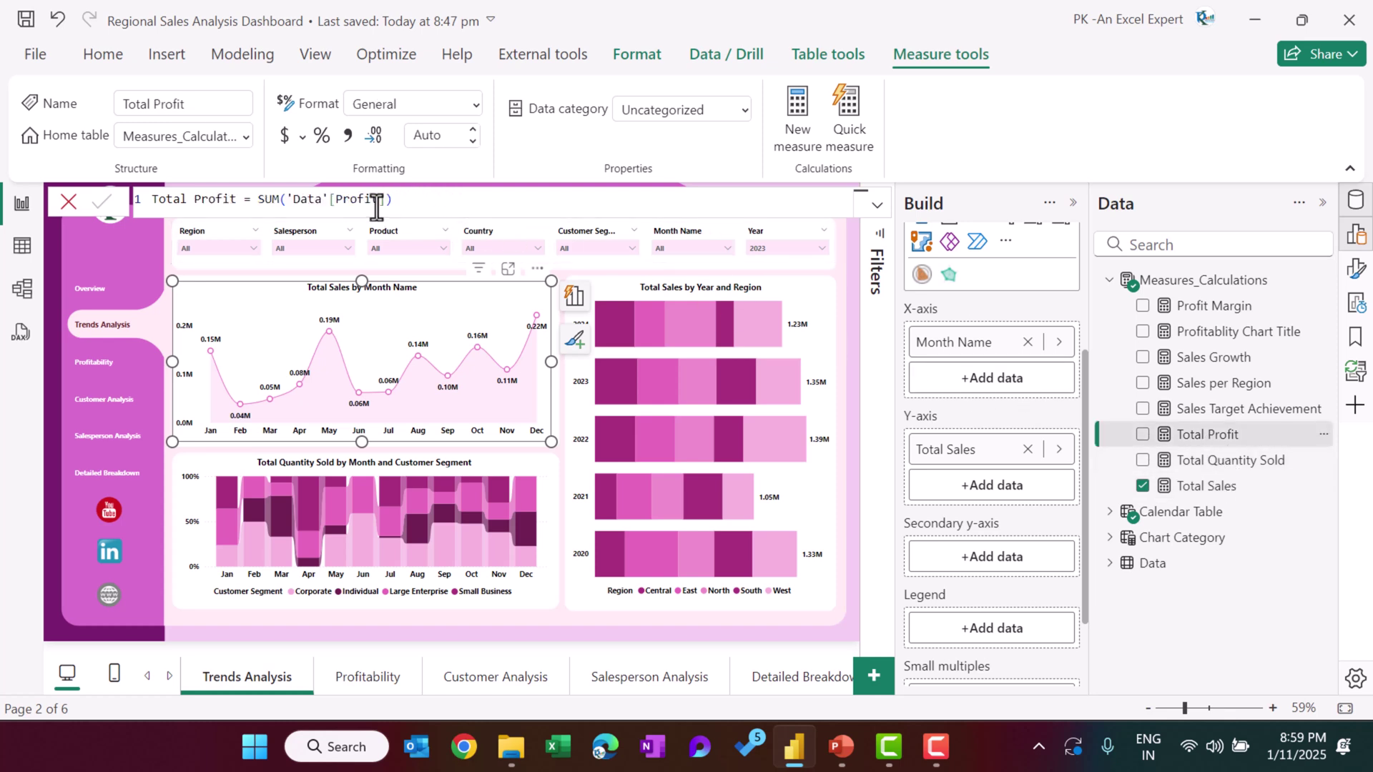
pyautogui.click(1248, 411)
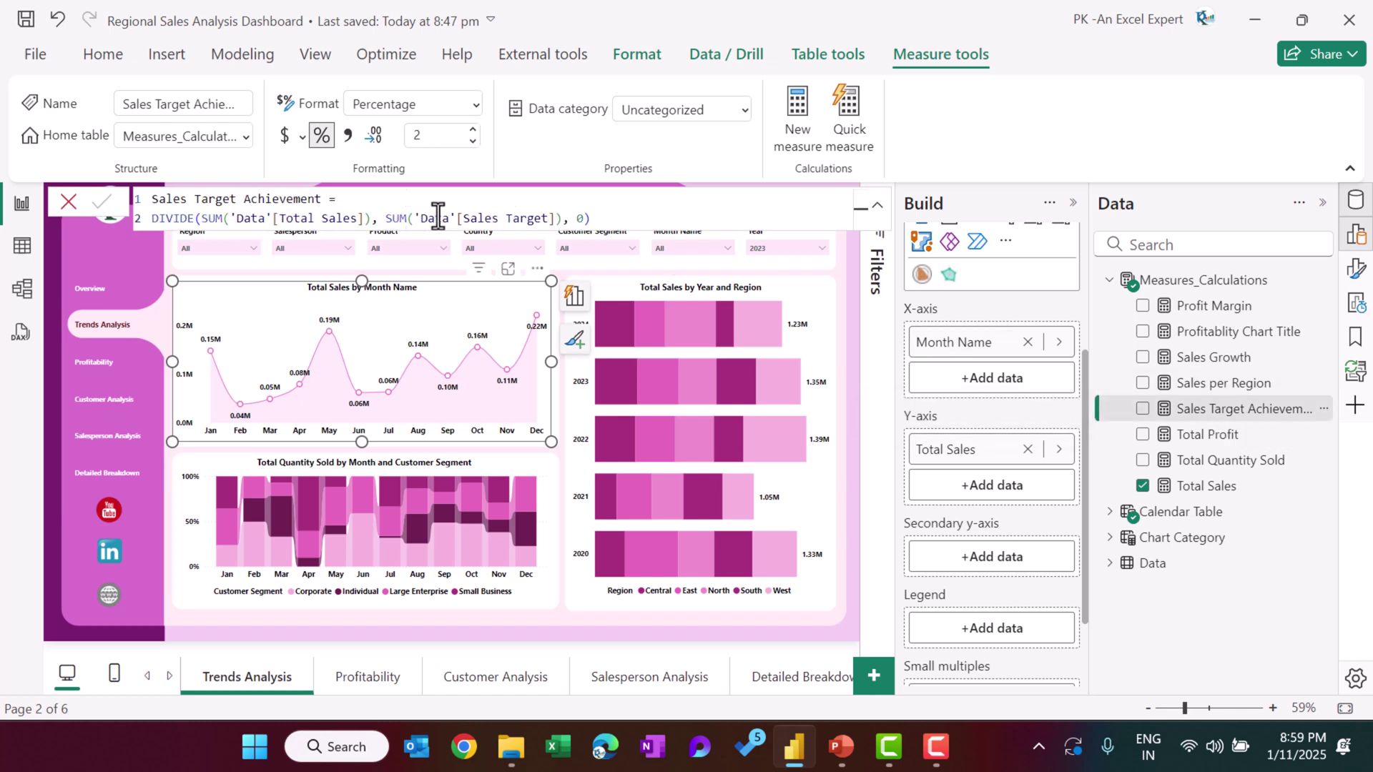
pyautogui.click(1219, 384)
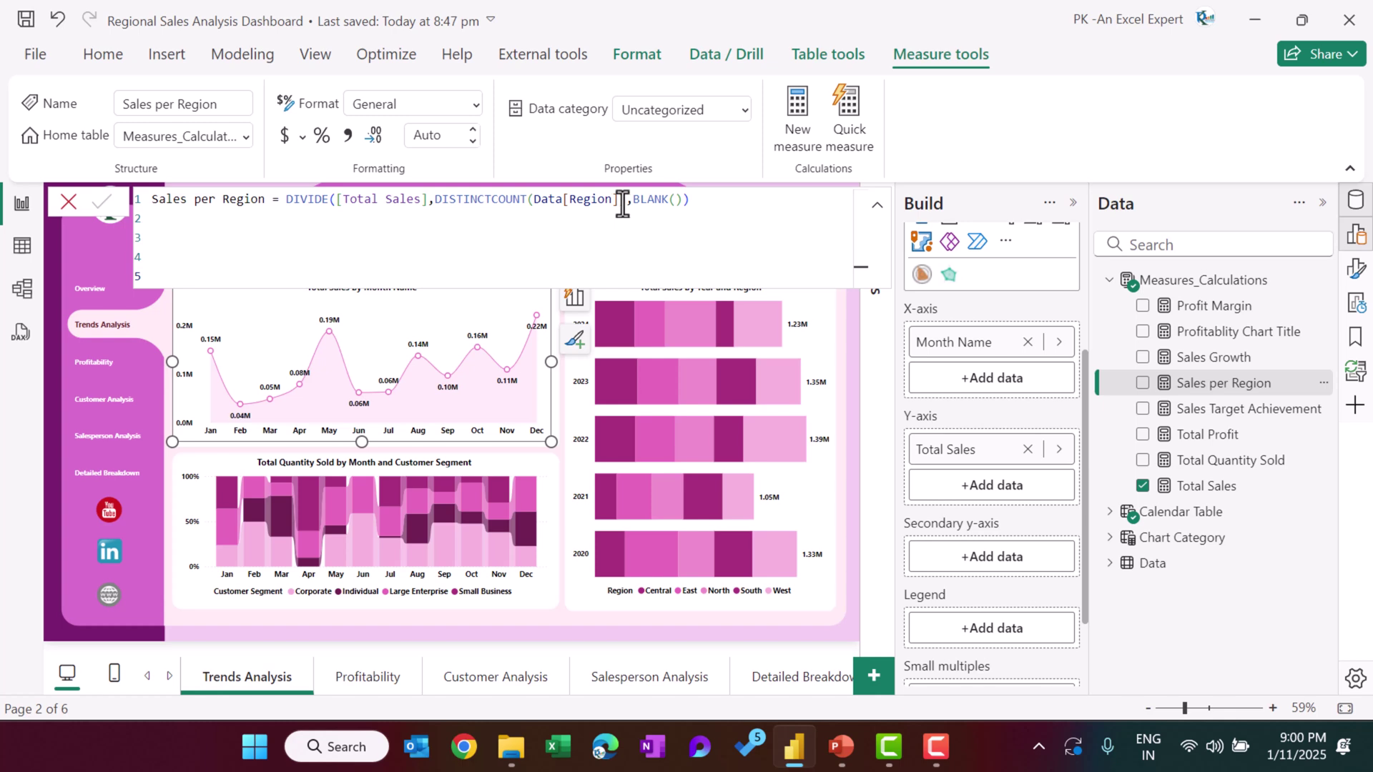
# Step: Examine the Sales Growth measure's CurrentSales, PreviousSales and previous-year calculation
pyautogui.click(1208, 358)
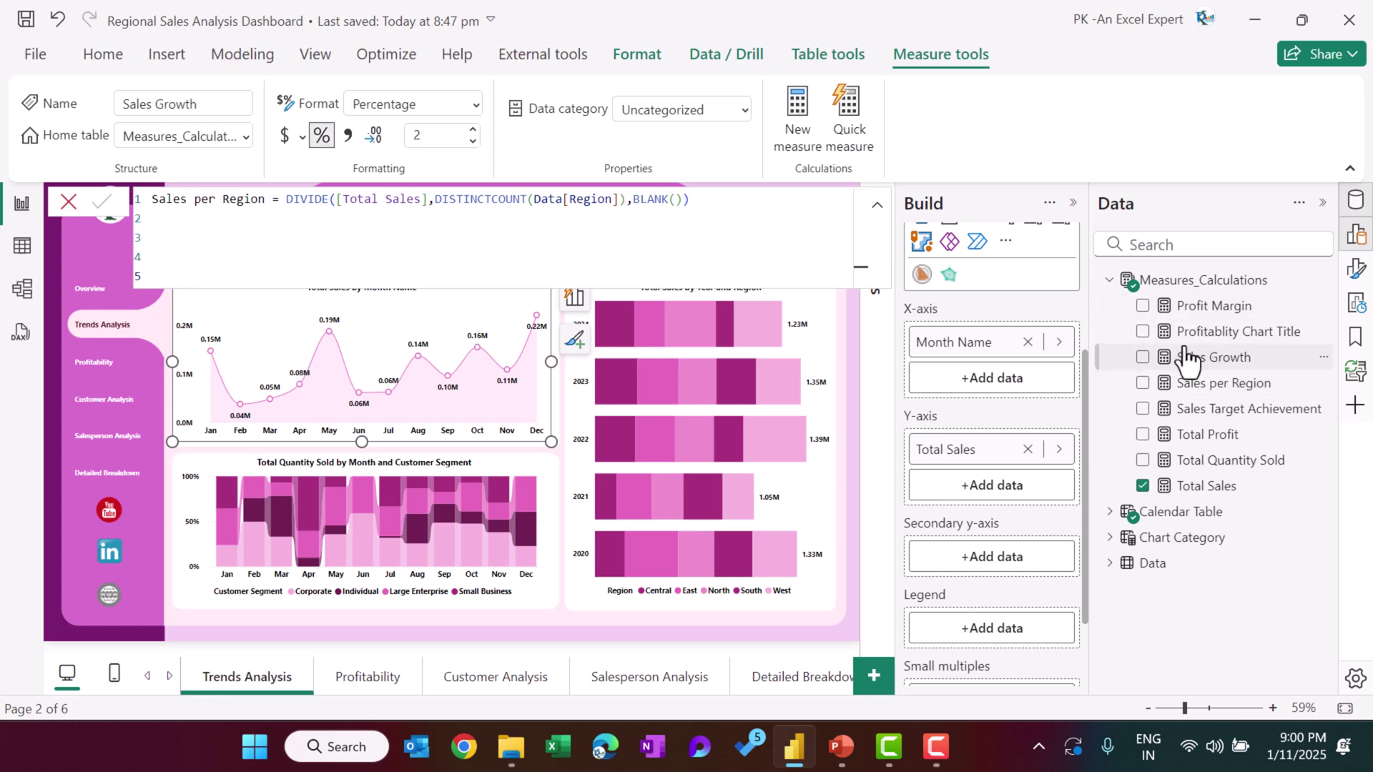
pyautogui.moveTo(186, 224); pyautogui.dragTo(509, 221)
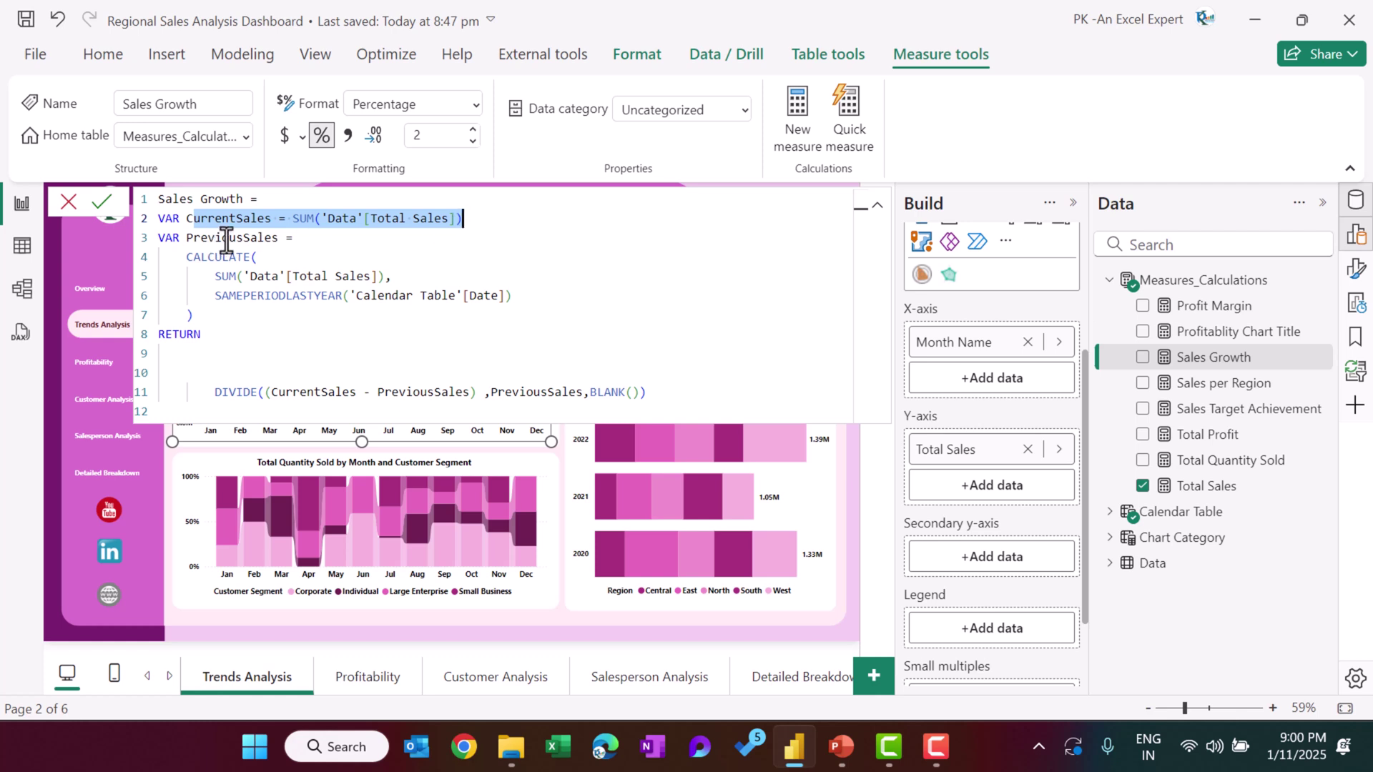
pyautogui.moveTo(224, 239); pyautogui.dragTo(346, 237)
pyautogui.moveTo(215, 277); pyautogui.dragTo(497, 296)
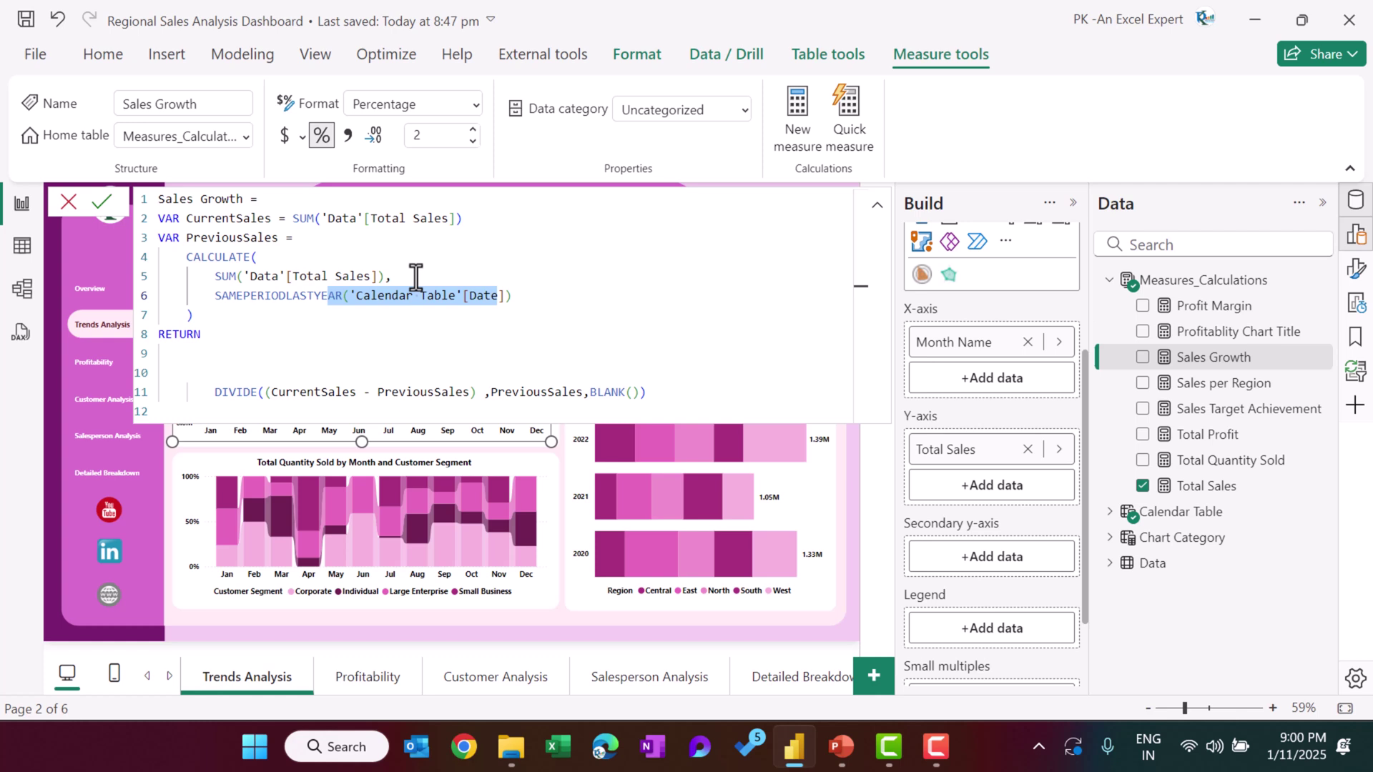
pyautogui.click(239, 392)
pyautogui.moveTo(292, 391); pyautogui.dragTo(444, 395)
pyautogui.click(535, 393)
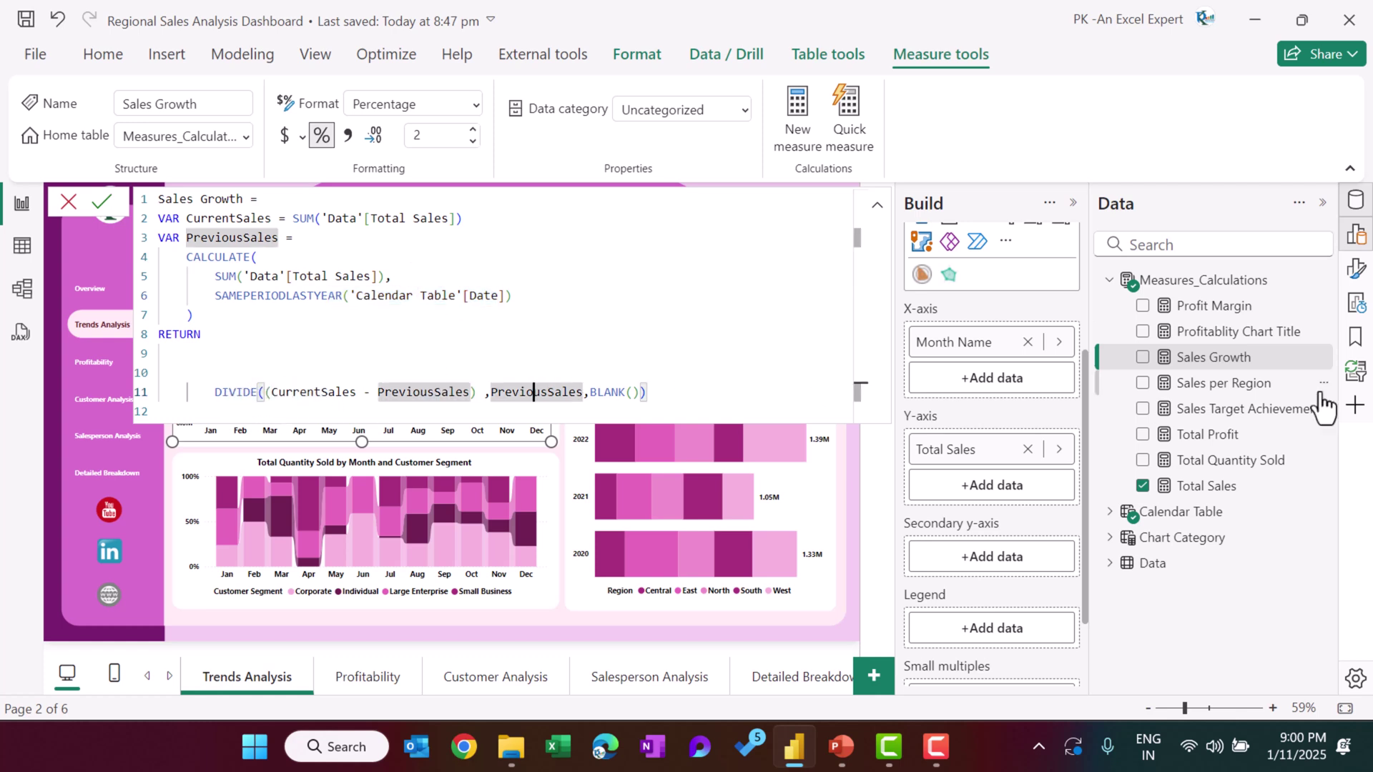
# Step: Check the Profitablity Chart Title and Profit Margin formulas, then cancel the formula bar
pyautogui.click(1246, 334)
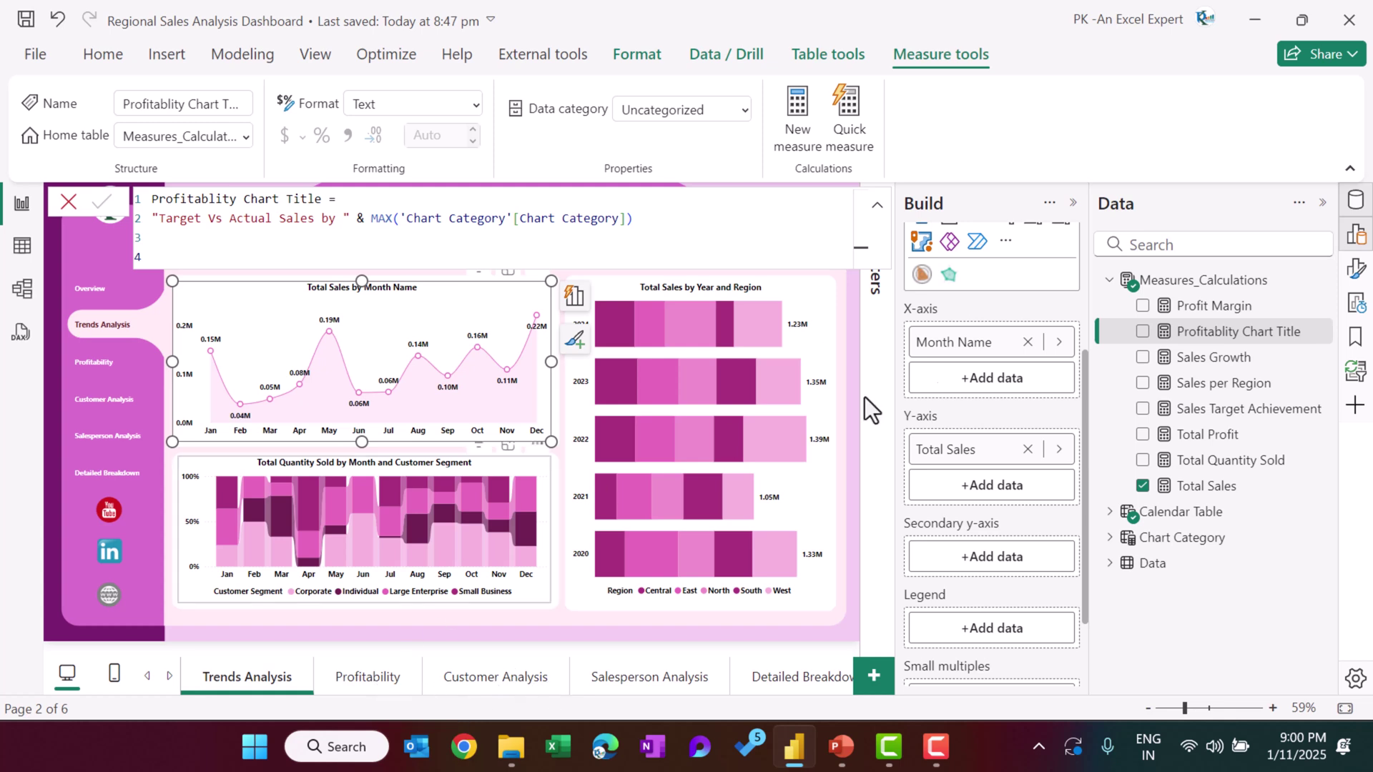
pyautogui.moveTo(1232, 309); pyautogui.dragTo(364, 217)
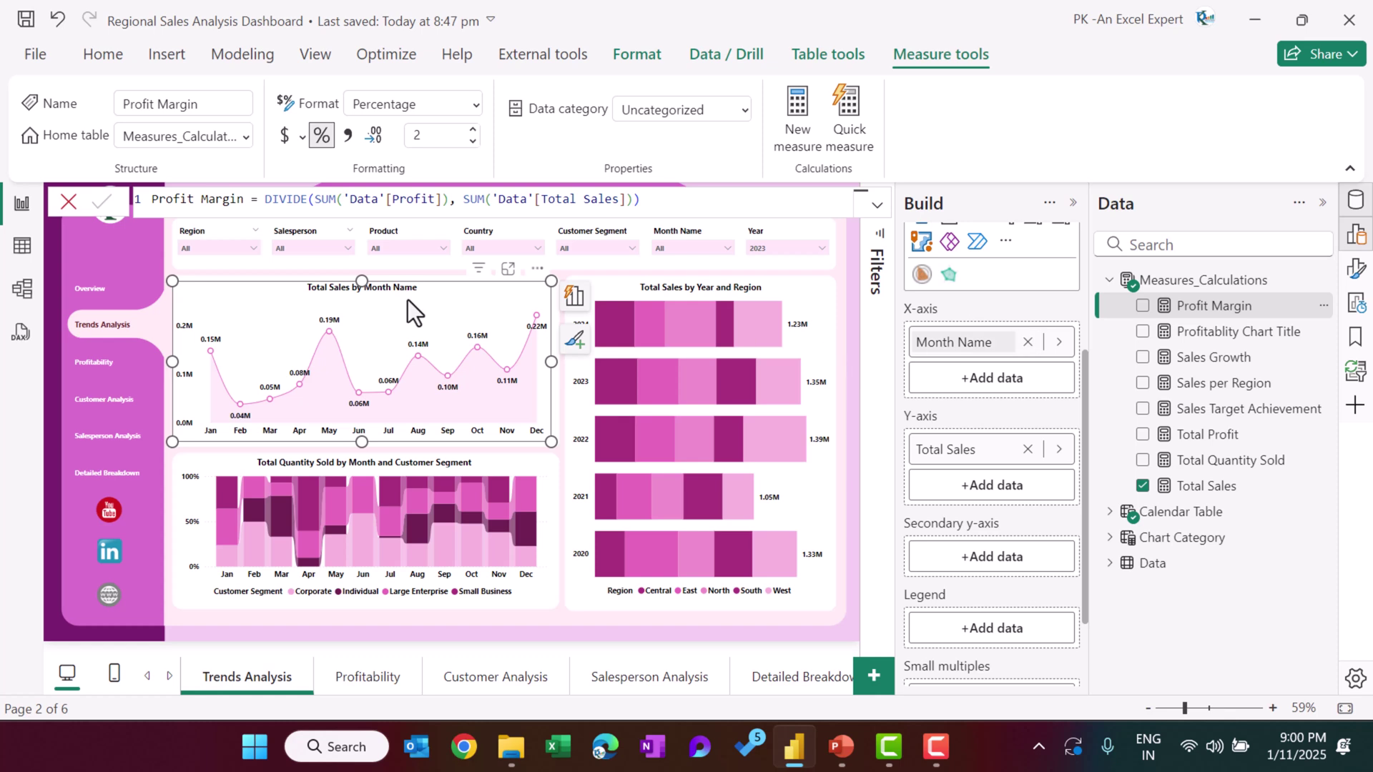
pyautogui.click(69, 202)
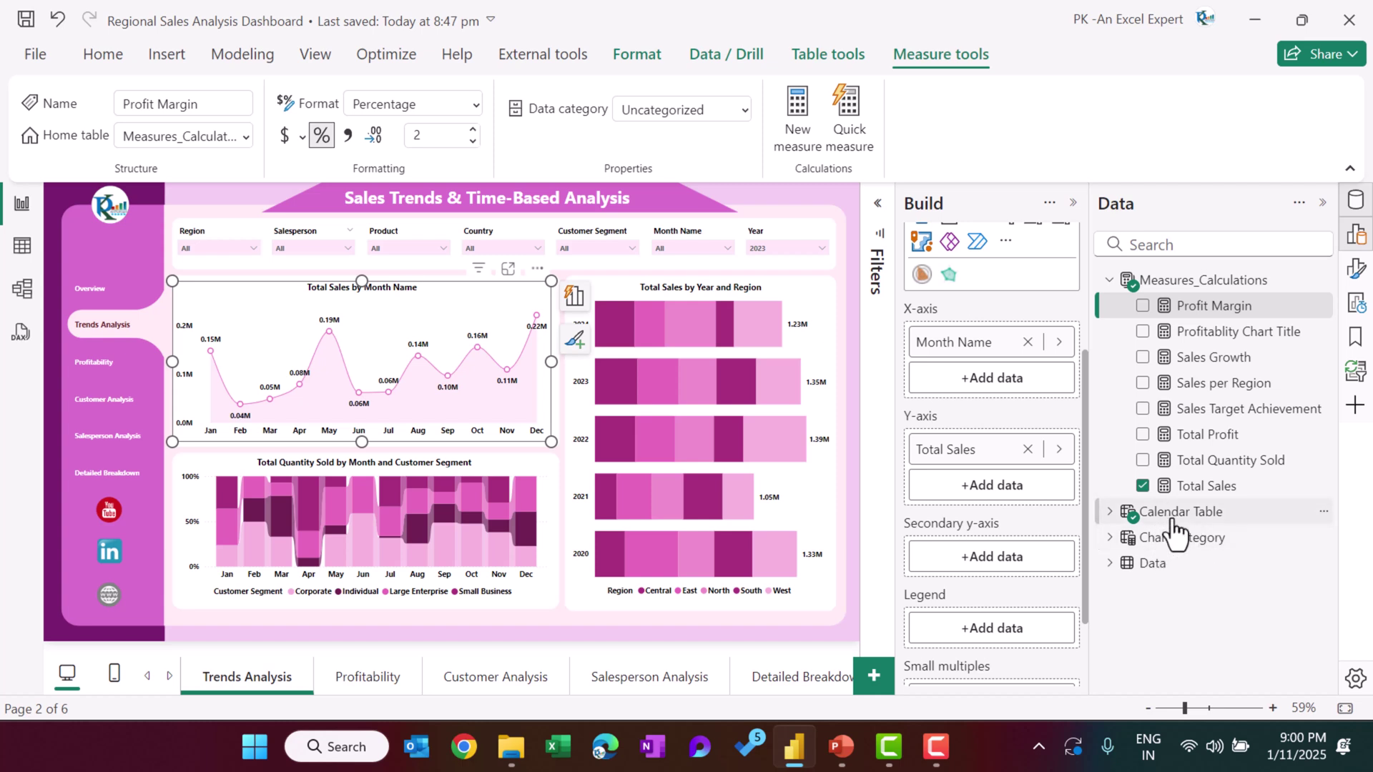
# Step: Review the fields of the Year and Region chart and the quantity-by-segment chart
pyautogui.click(795, 288)
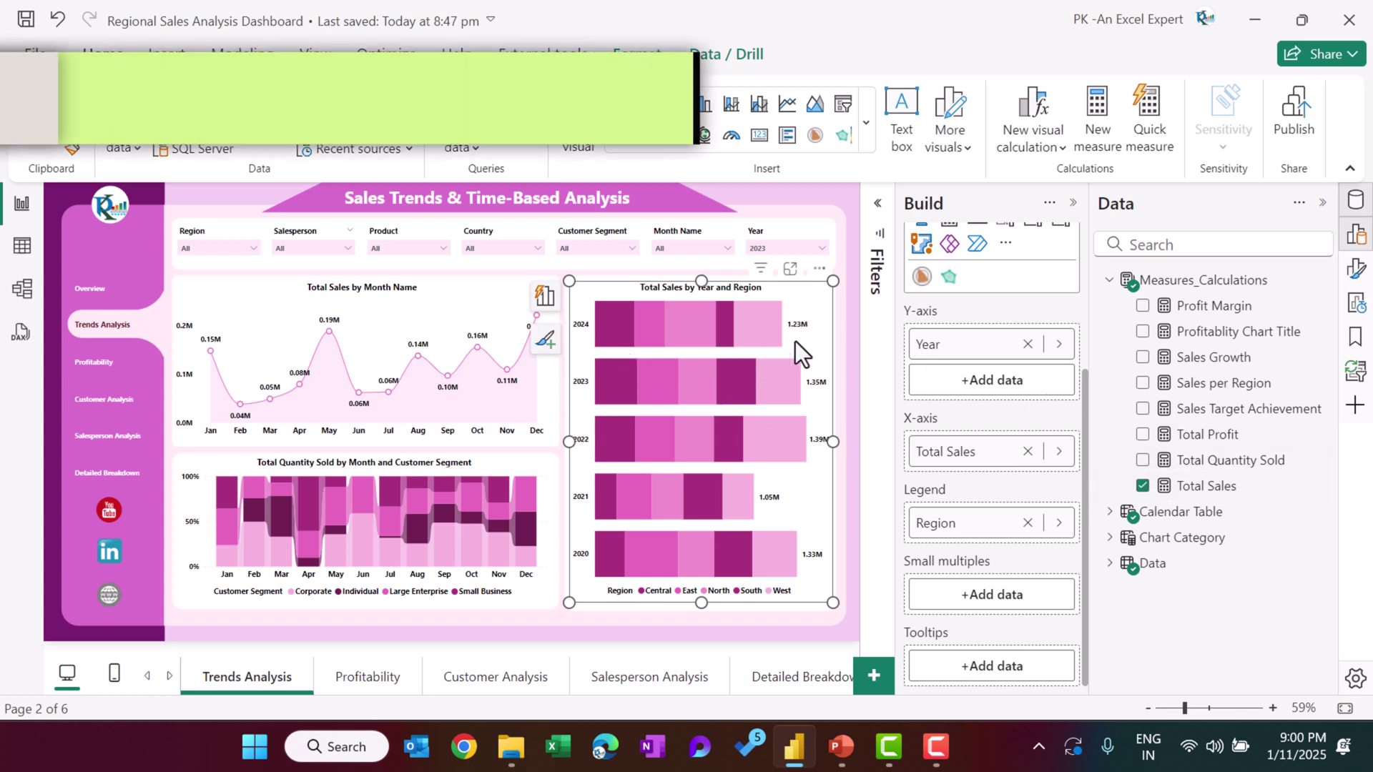
pyautogui.click(1110, 564)
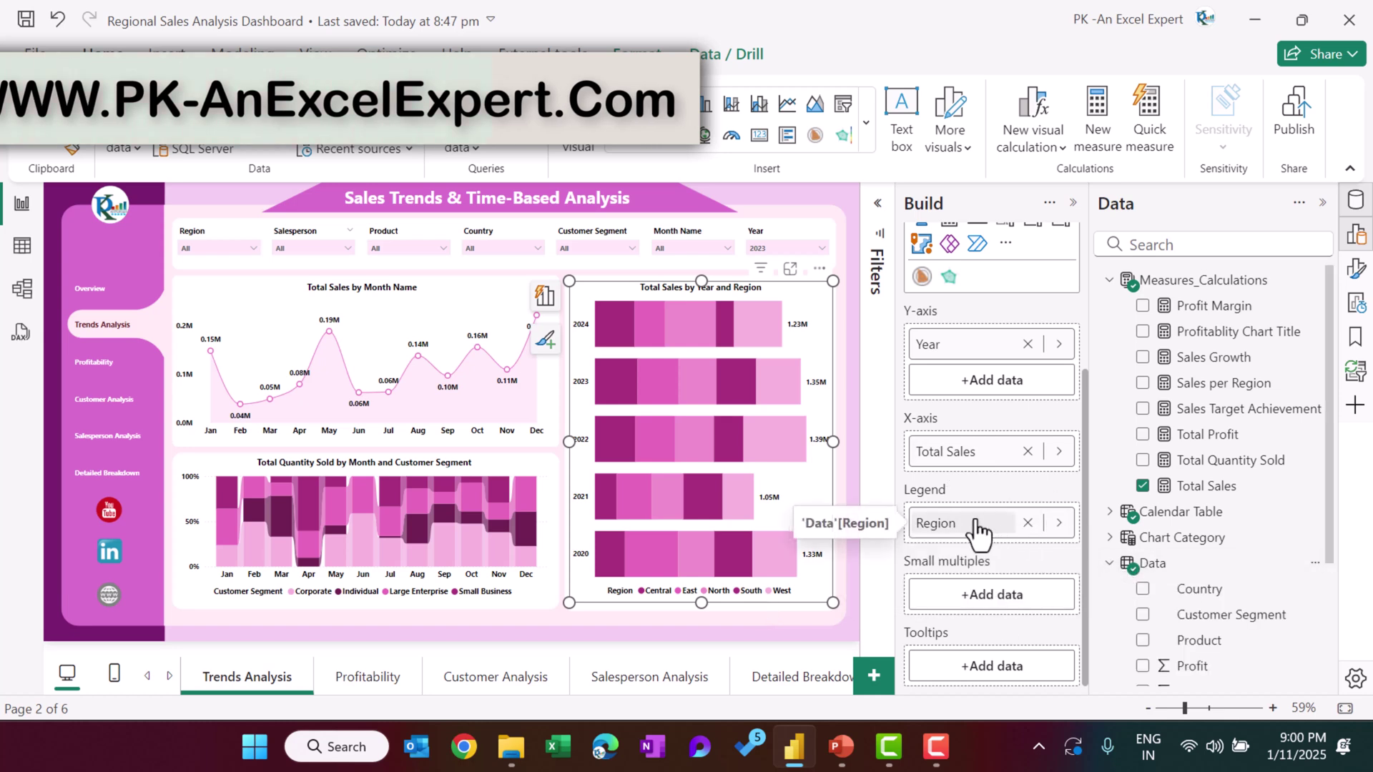
pyautogui.click(535, 469)
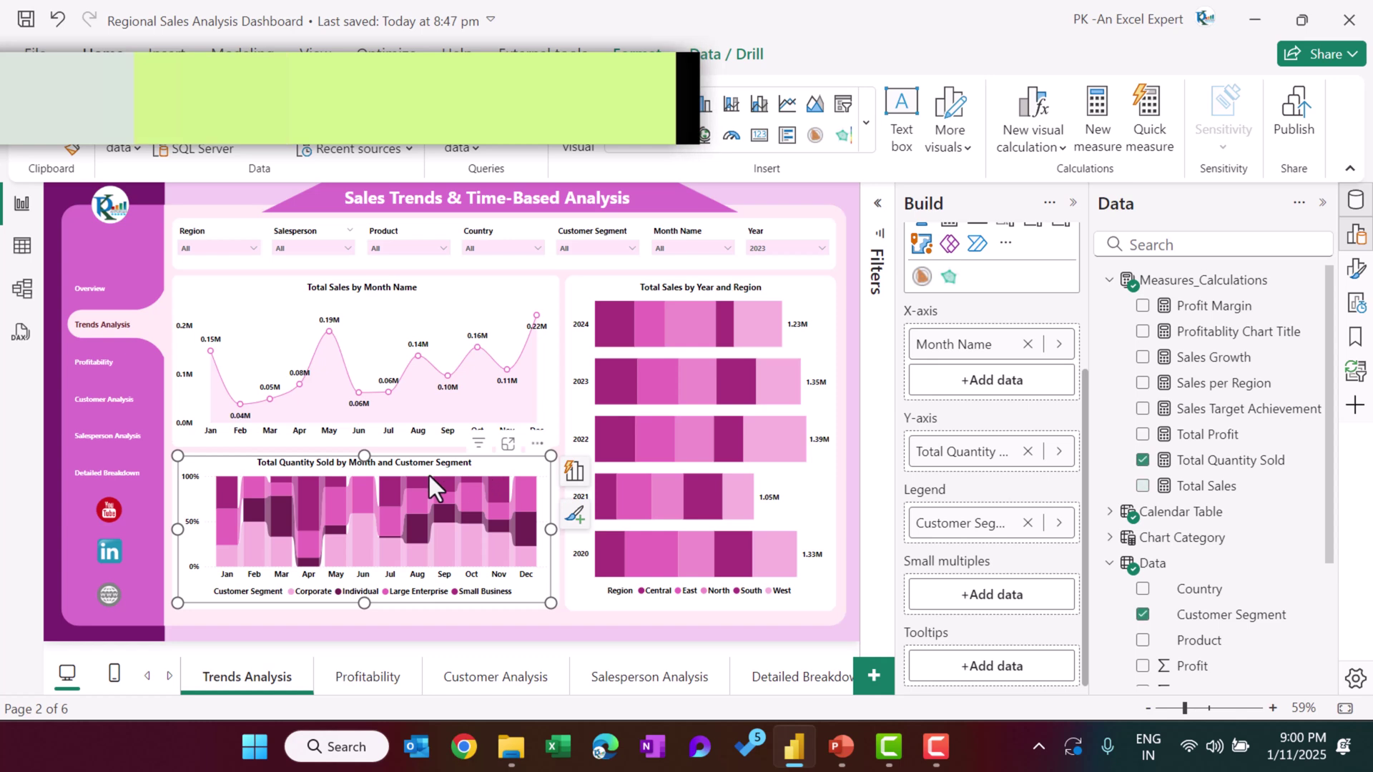
pyautogui.scroll(3, 993, 301)
pyautogui.scroll(1, 994, 312)
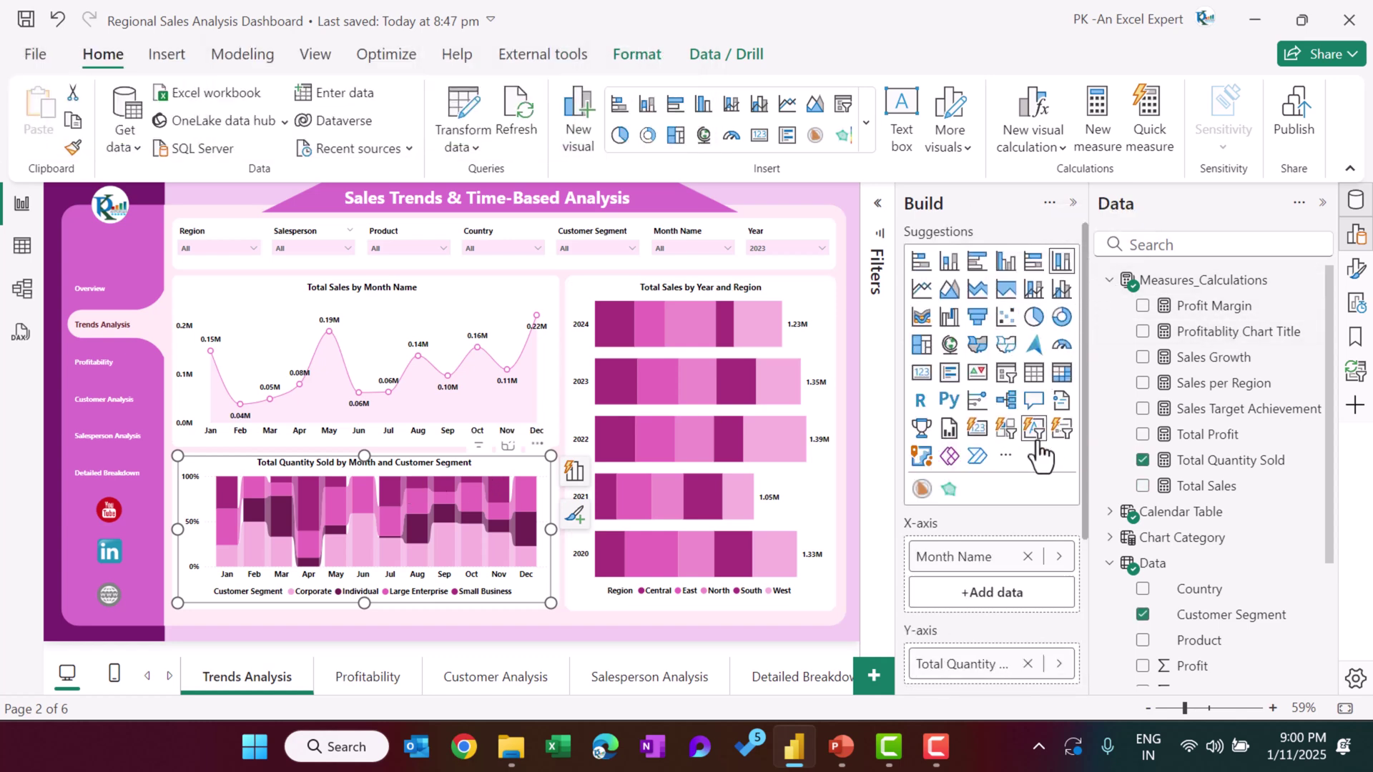
pyautogui.scroll(-2, 1001, 526)
pyautogui.scroll(-2, 1001, 486)
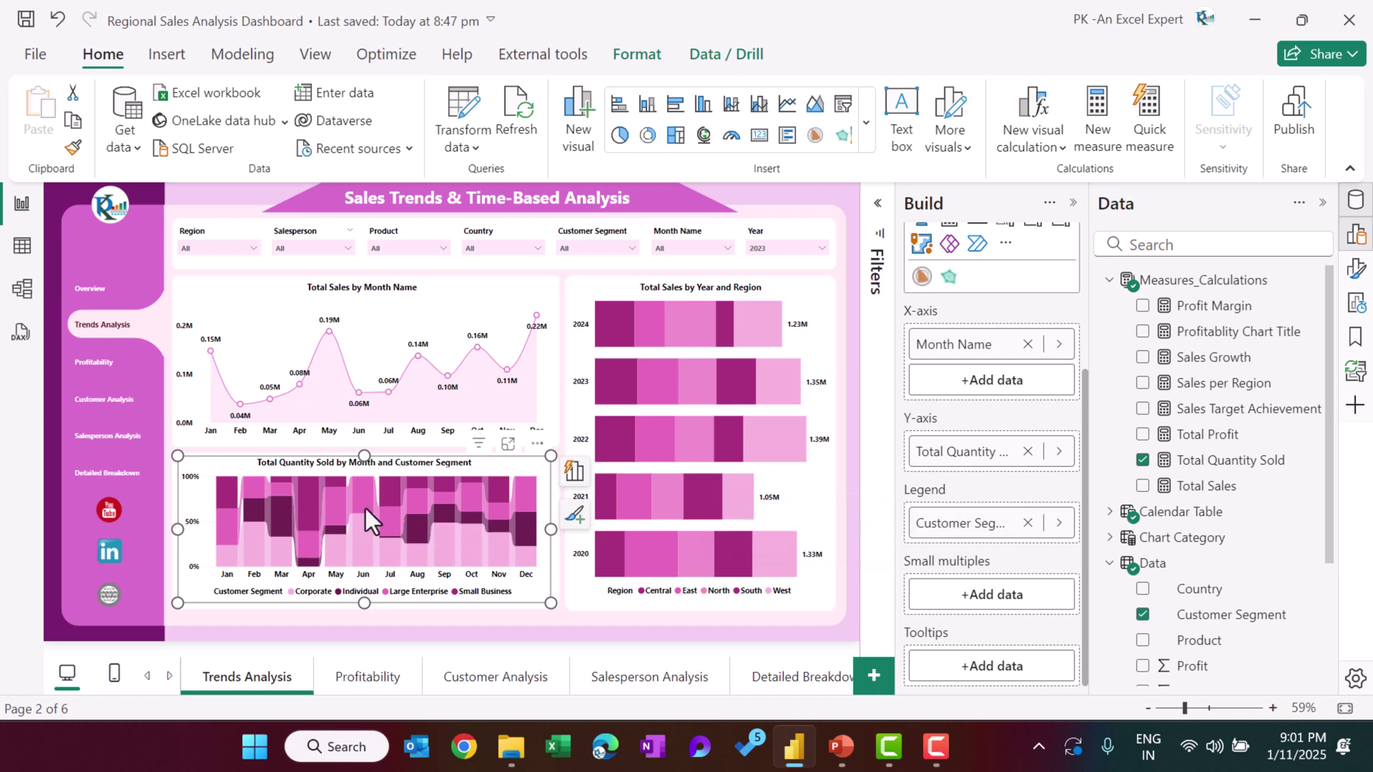
# Step: Toggle the ribbon chart's Ribbons off and back on, then go to the Profitability page
pyautogui.click(1356, 268)
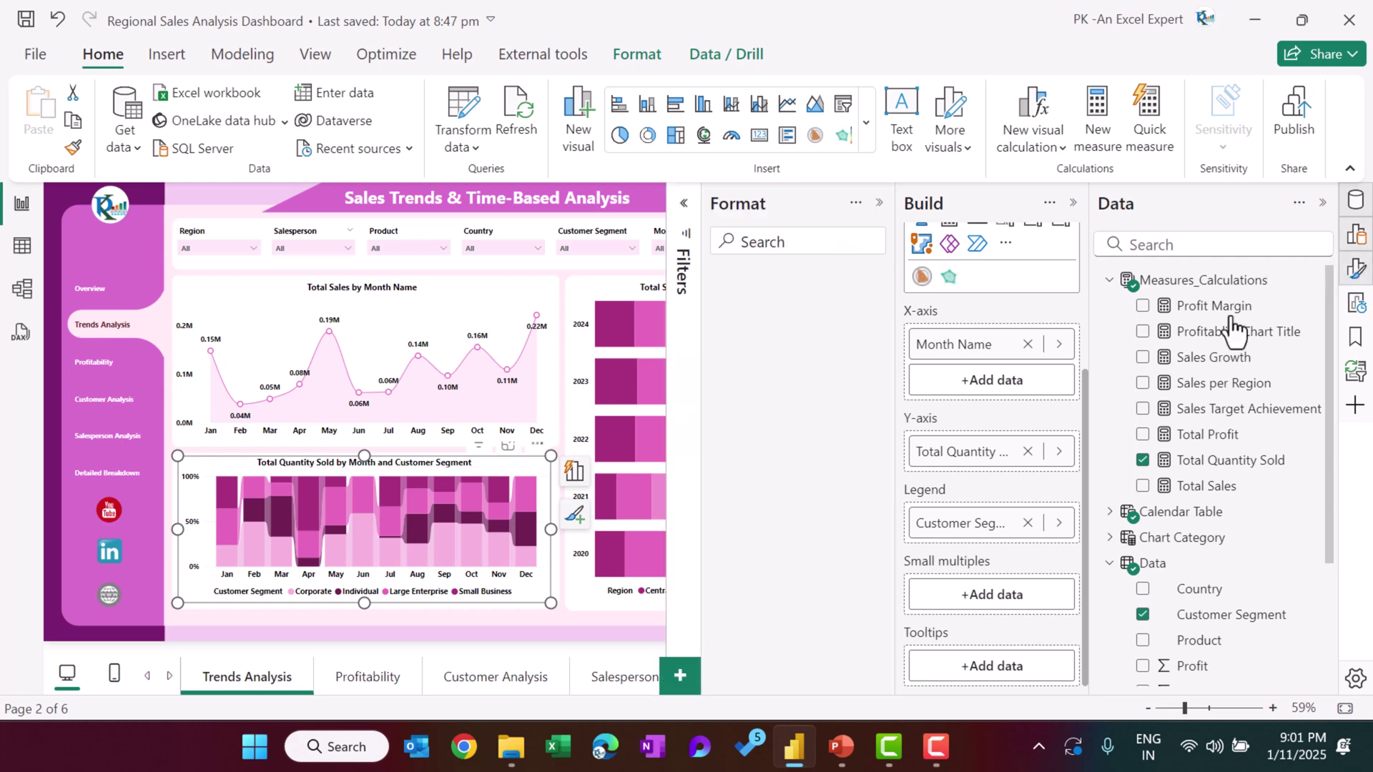
pyautogui.scroll(-3, 820, 529)
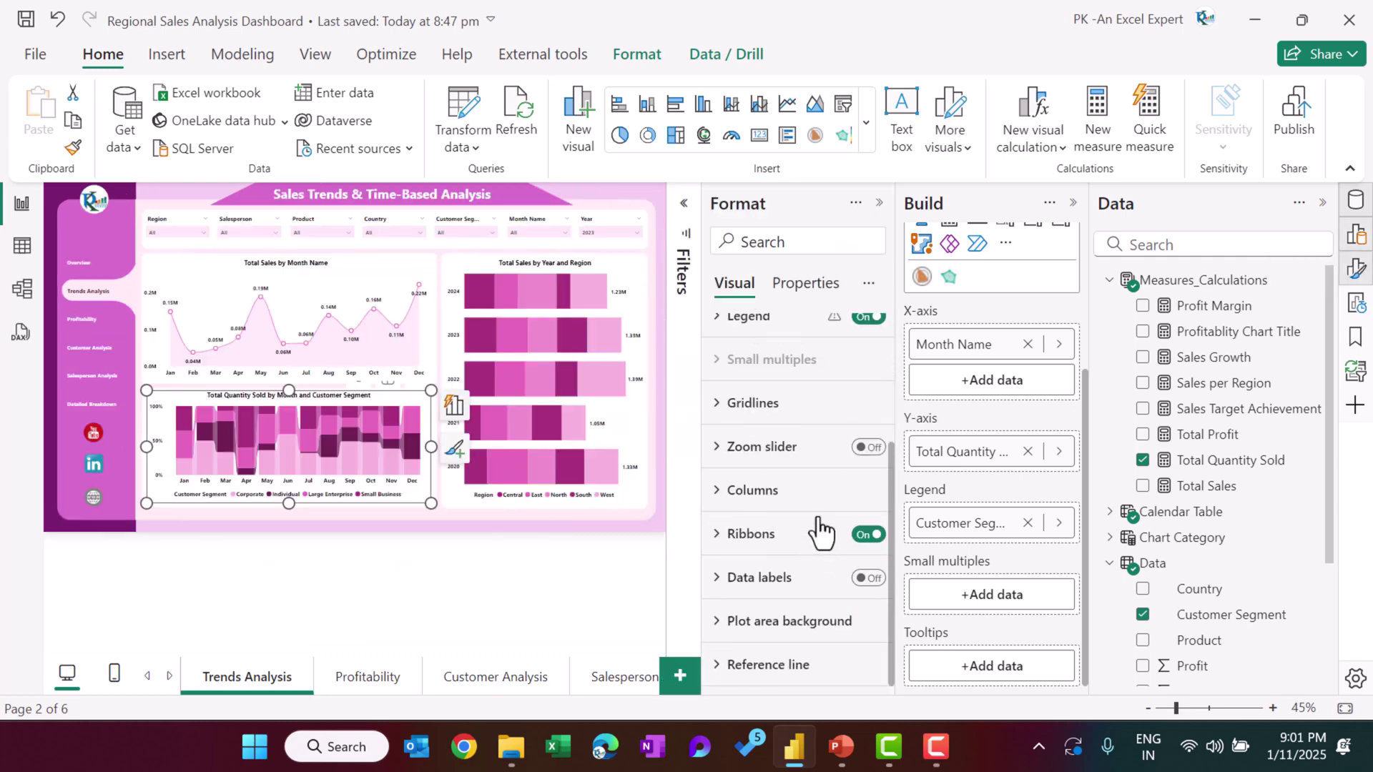
pyautogui.click(869, 537)
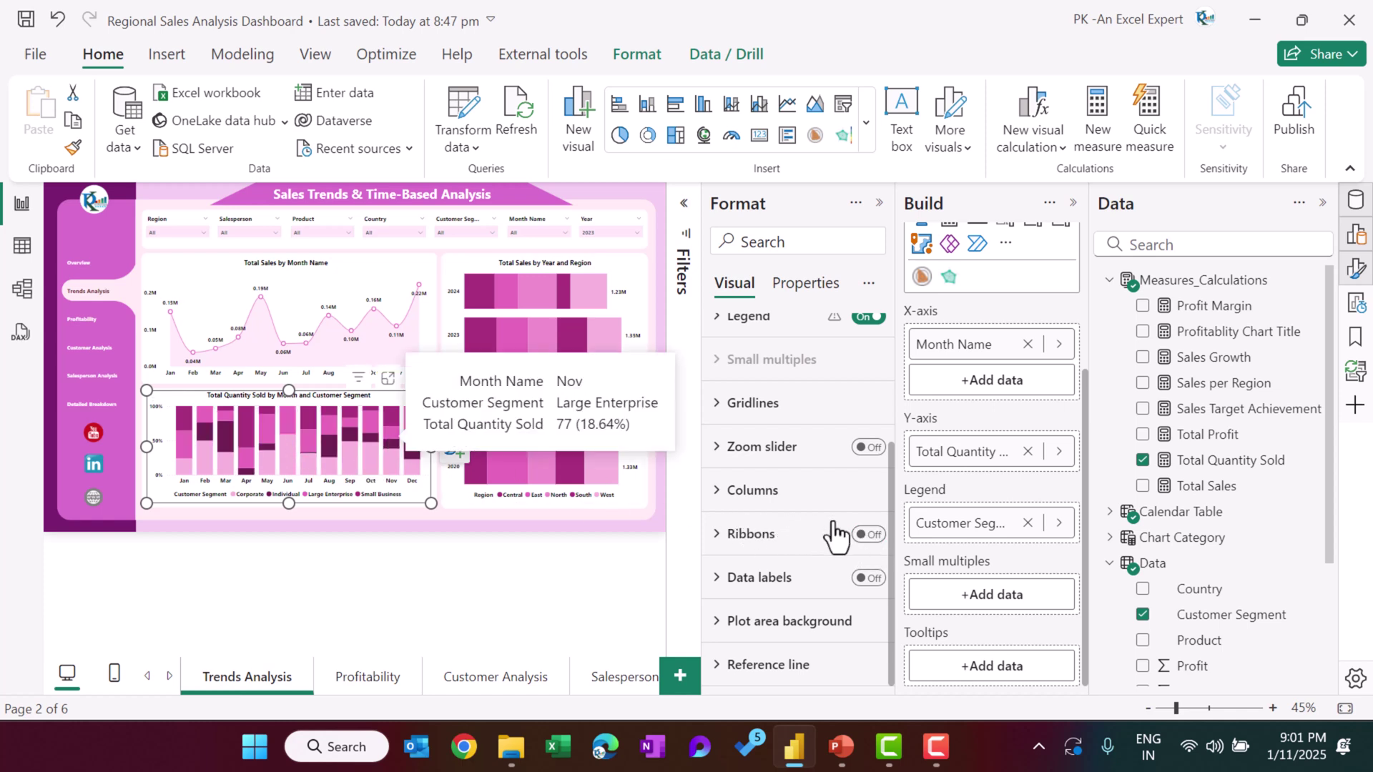
pyautogui.click(870, 535)
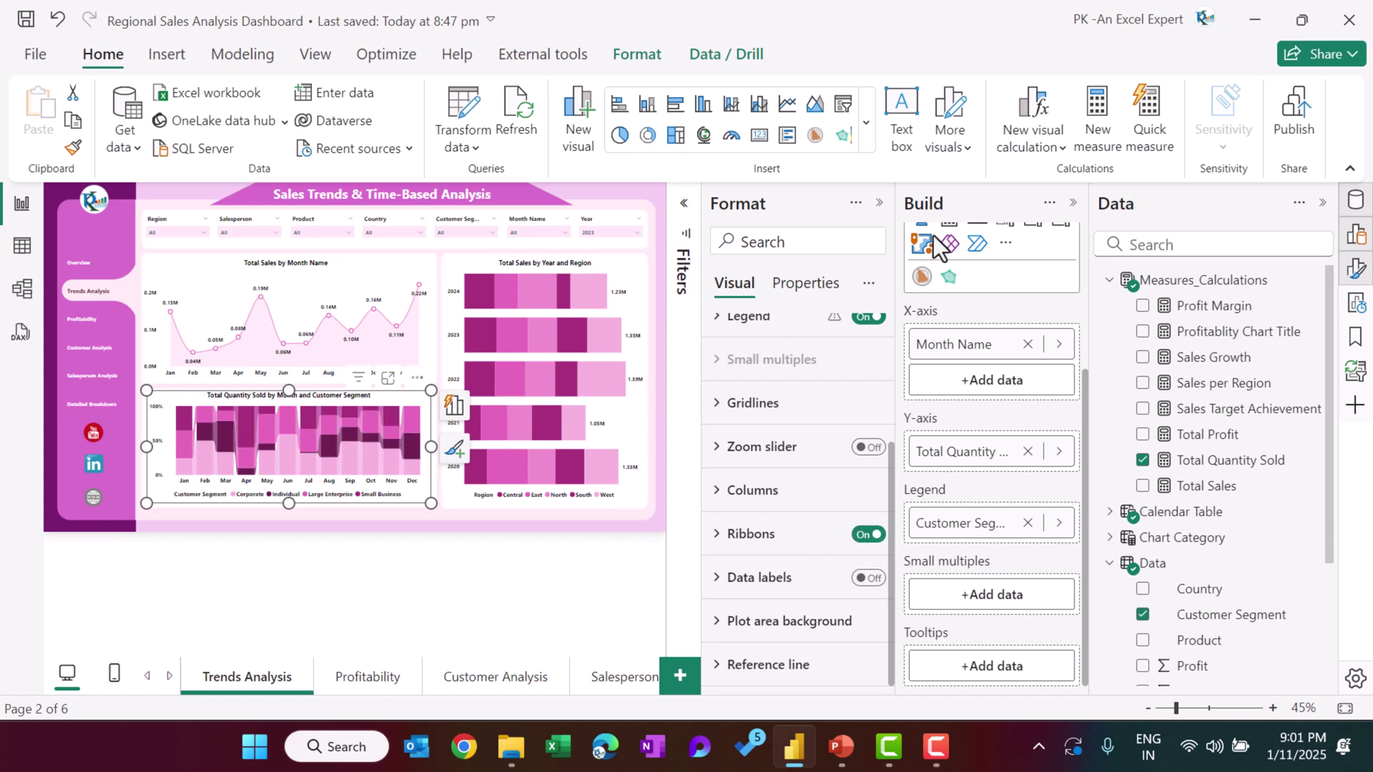
pyautogui.click(878, 204)
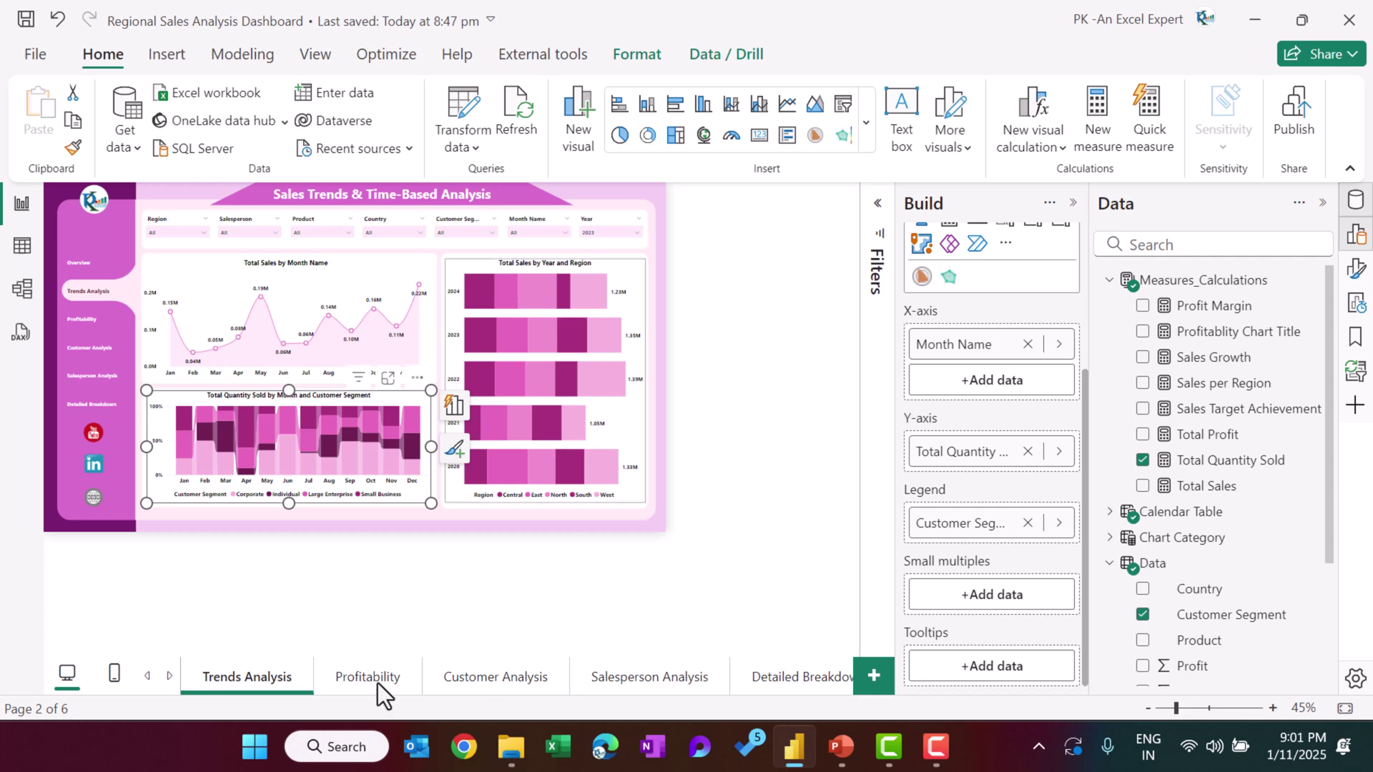
pyautogui.click(378, 683)
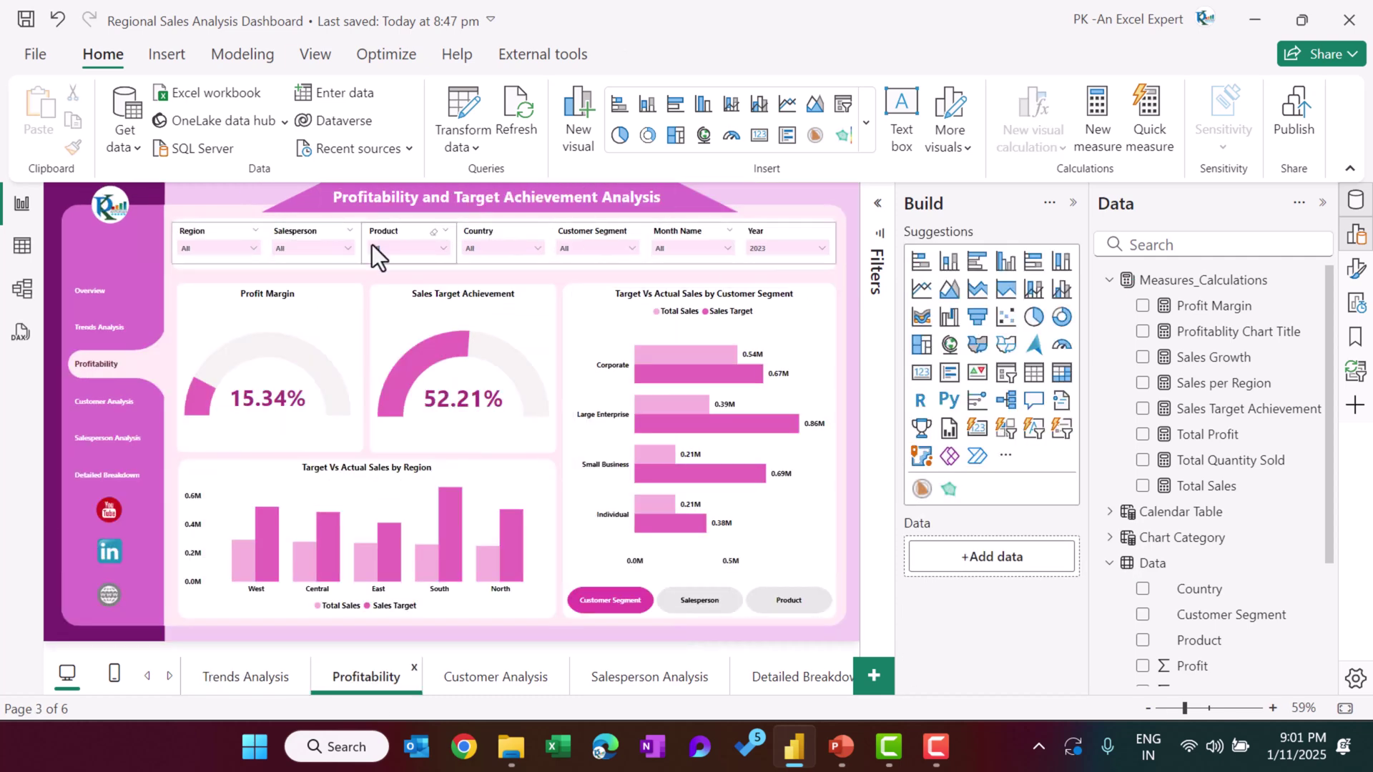
pyautogui.click(320, 331)
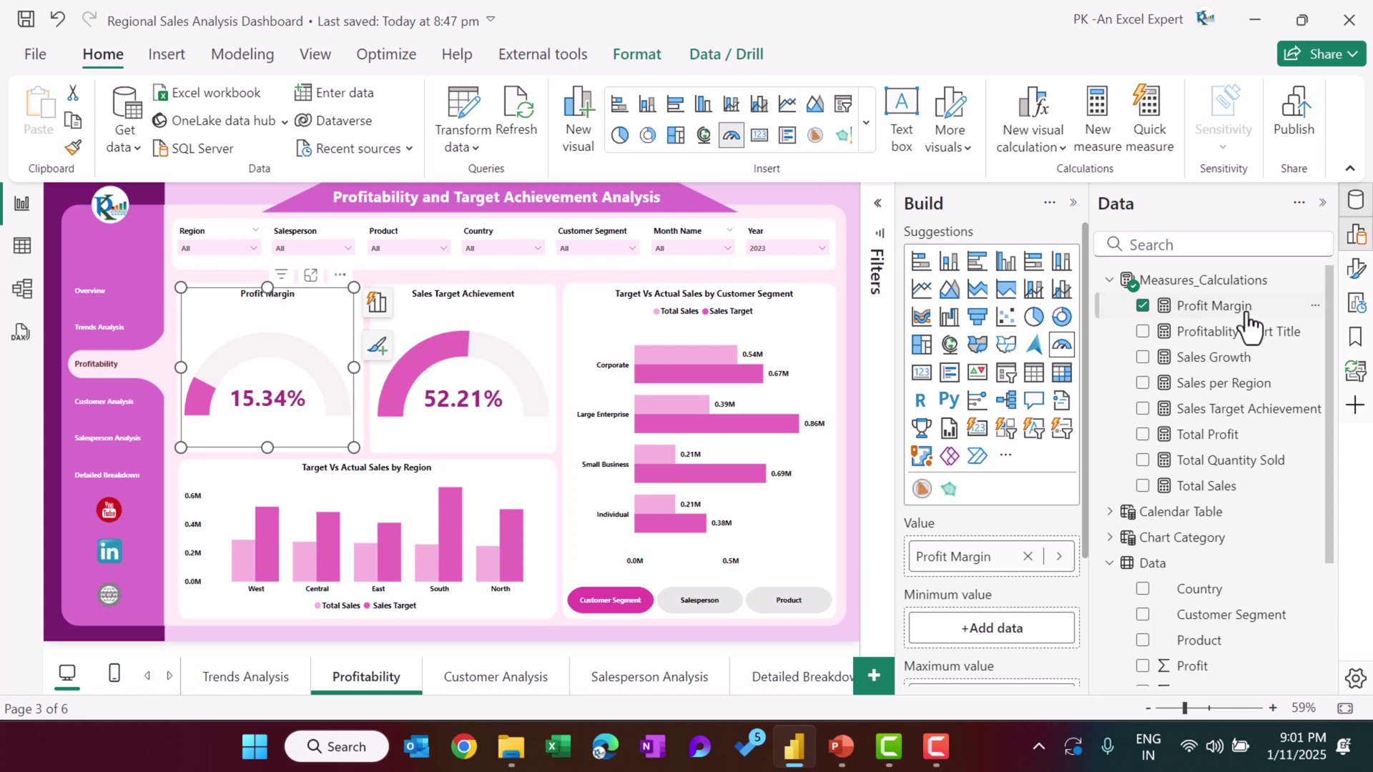
pyautogui.click(504, 311)
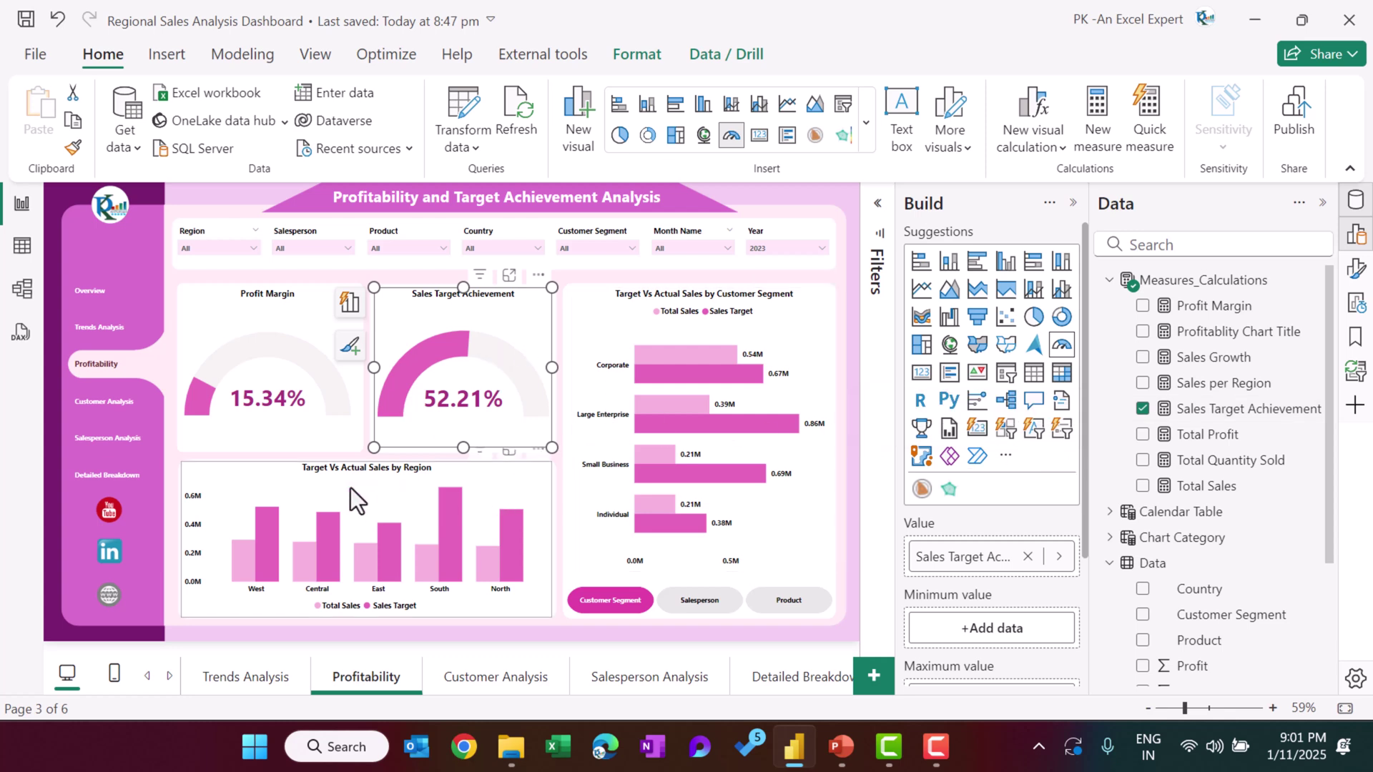
pyautogui.click(403, 478)
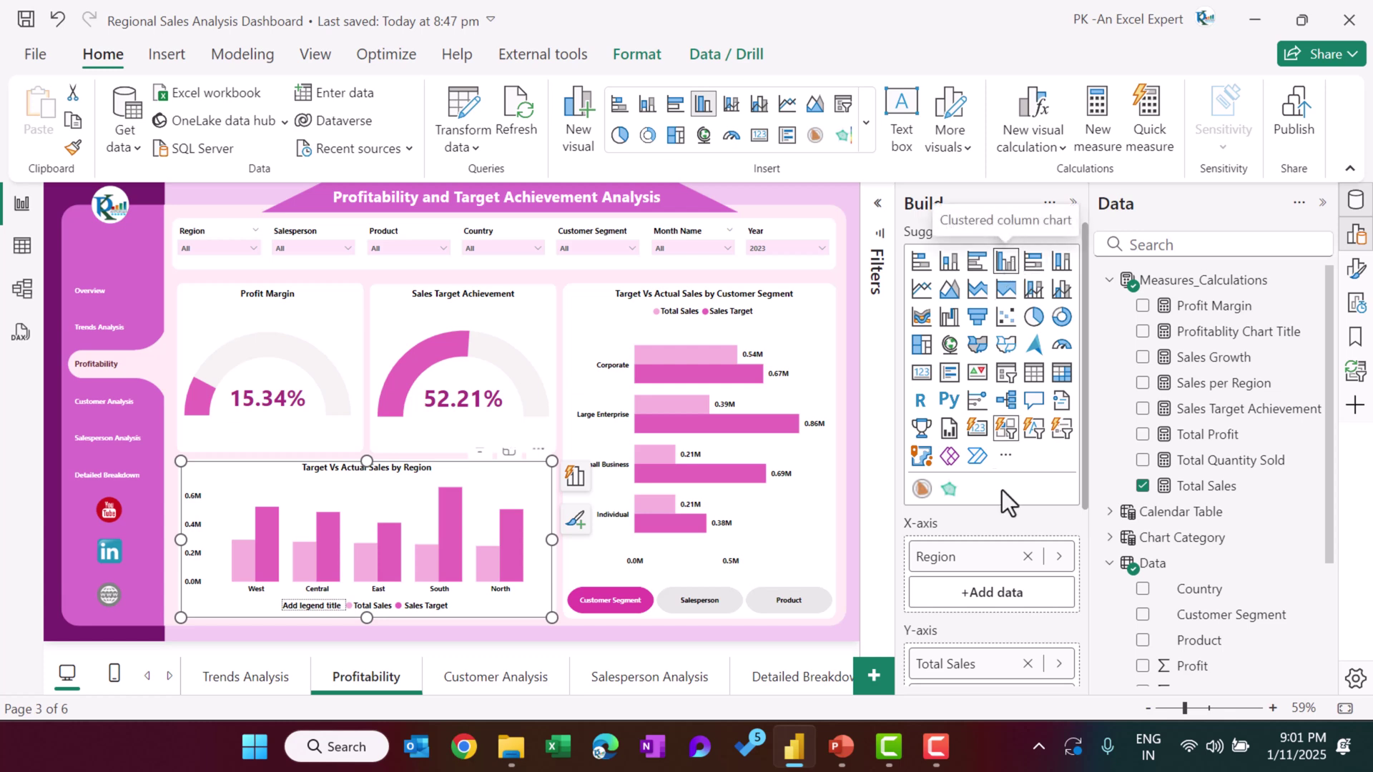
pyautogui.scroll(-3, 965, 544)
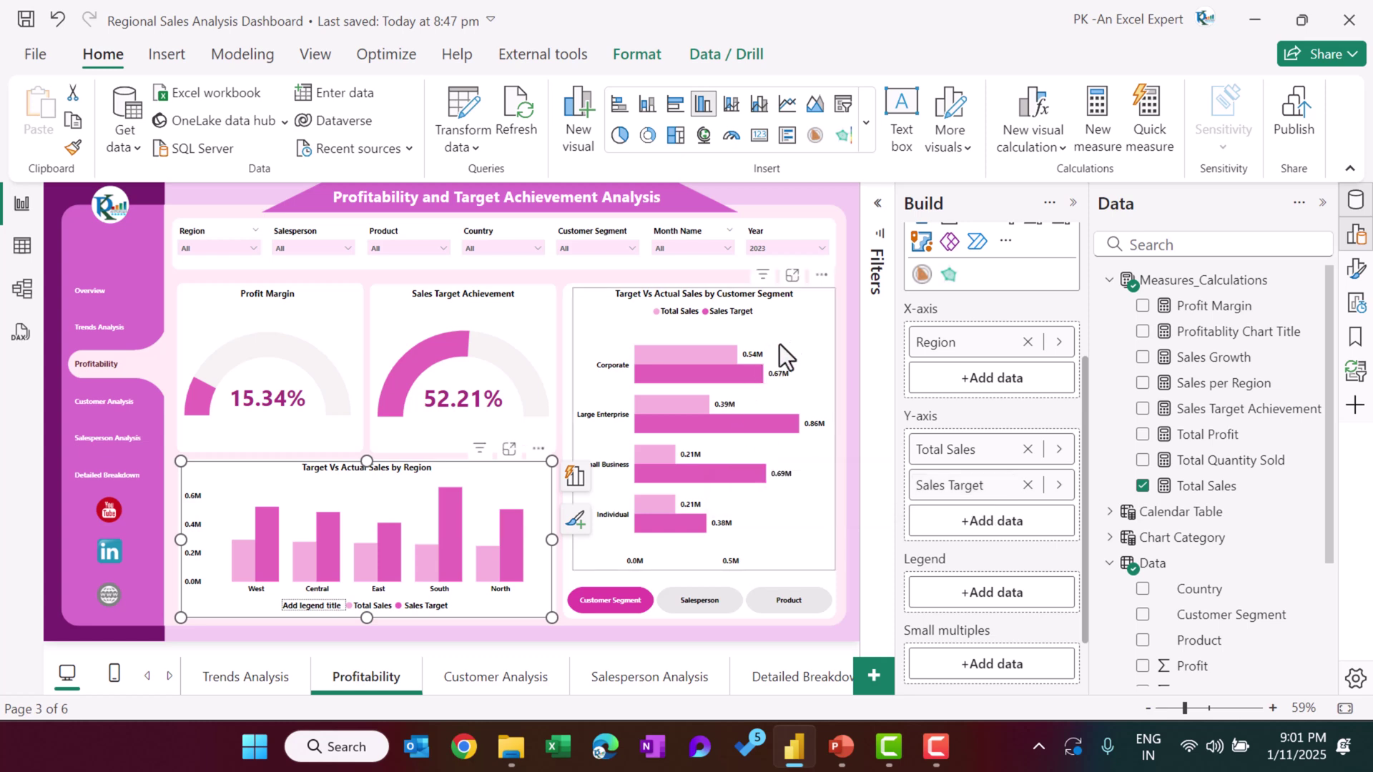
pyautogui.click(787, 436)
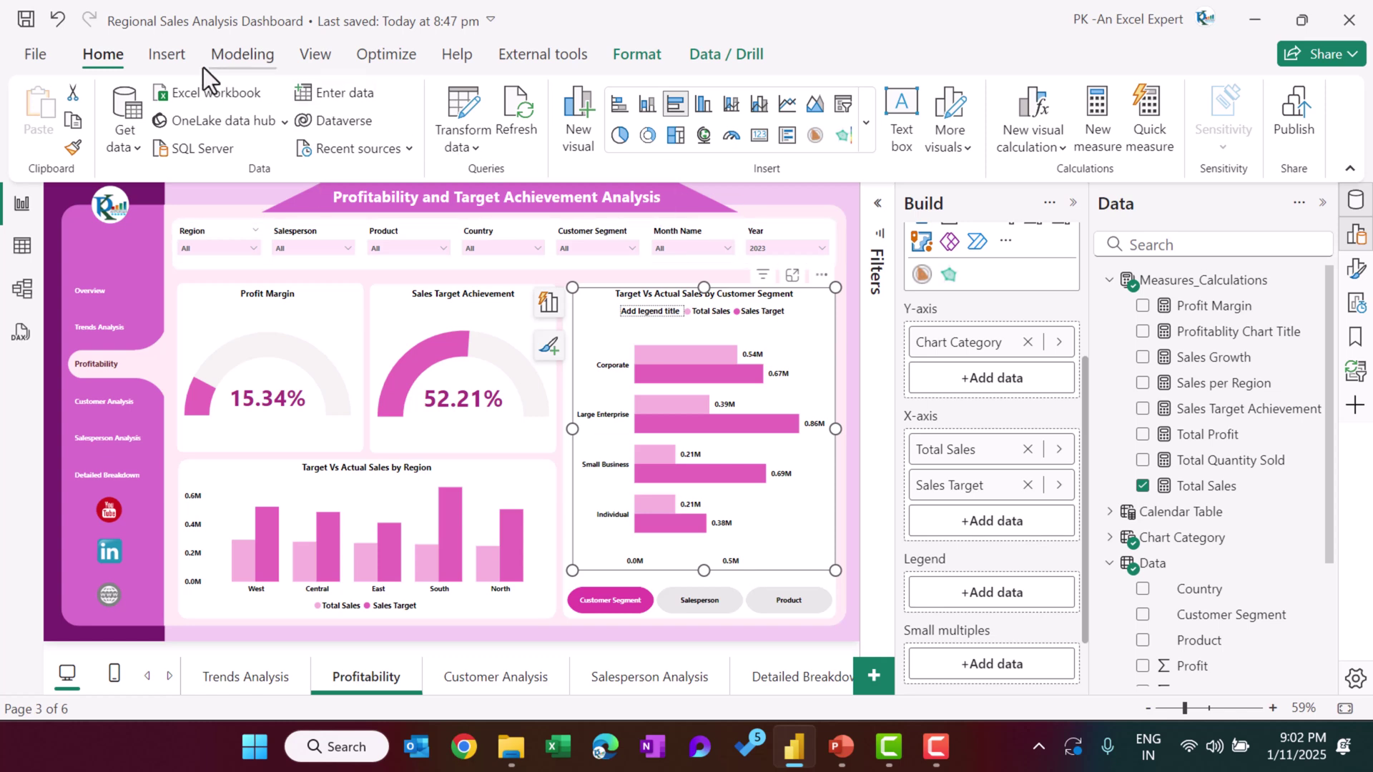
pyautogui.click(258, 58)
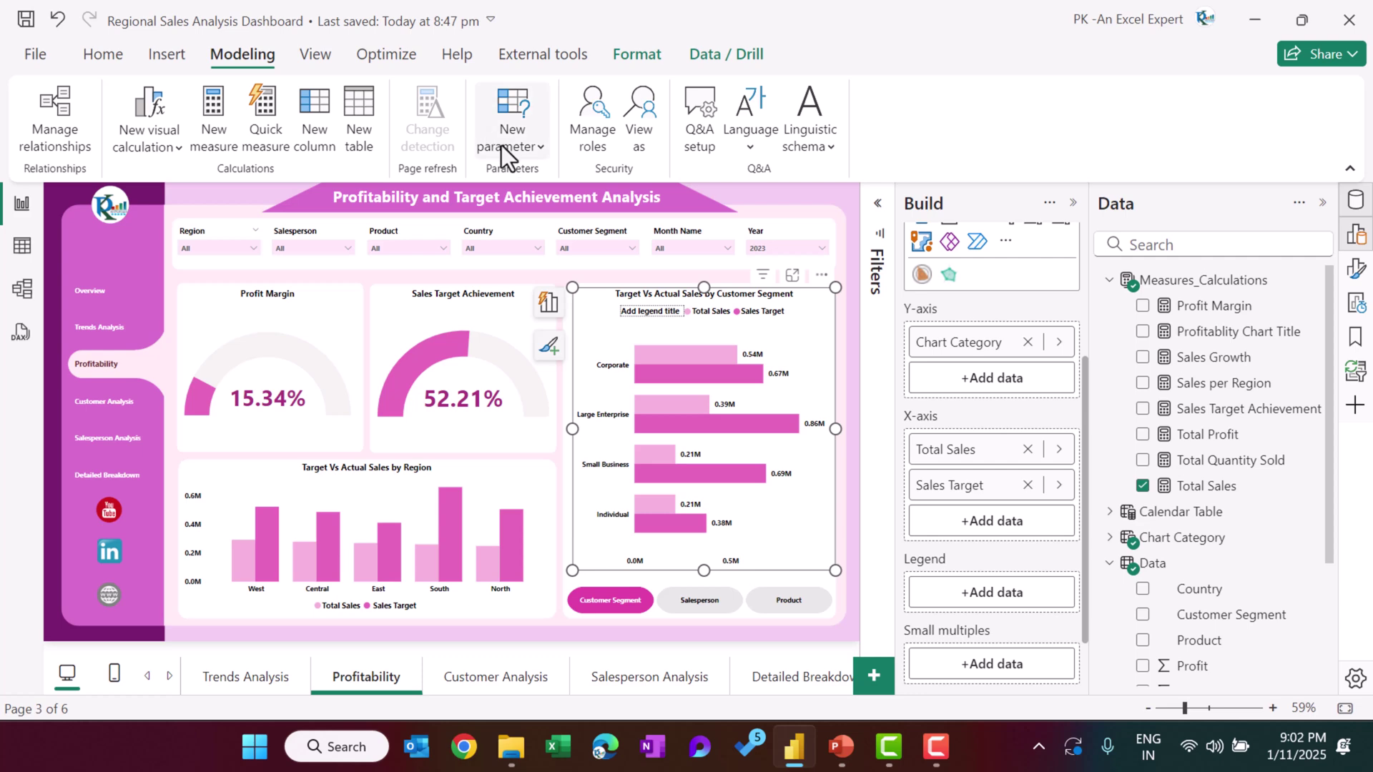
pyautogui.click(538, 151)
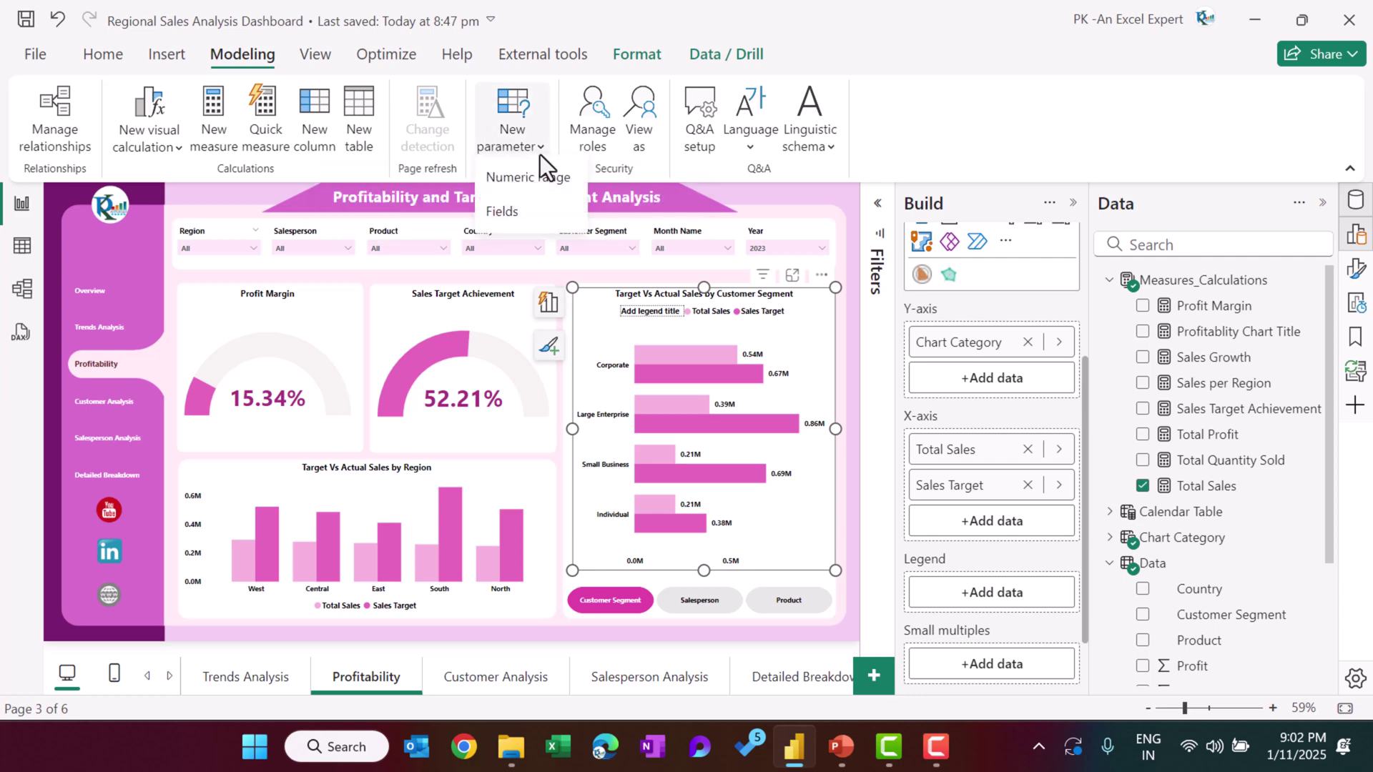
pyautogui.click(513, 214)
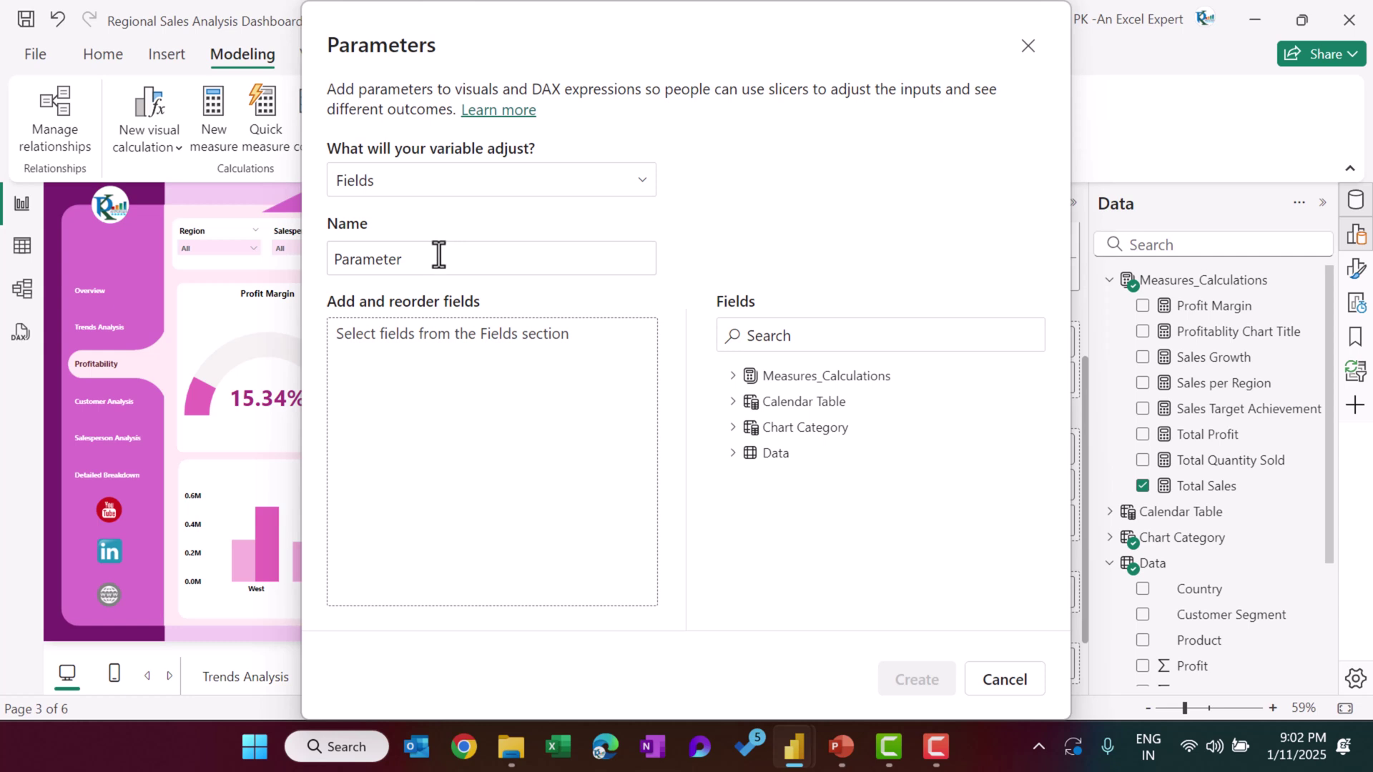
pyautogui.doubleClick(438, 256)
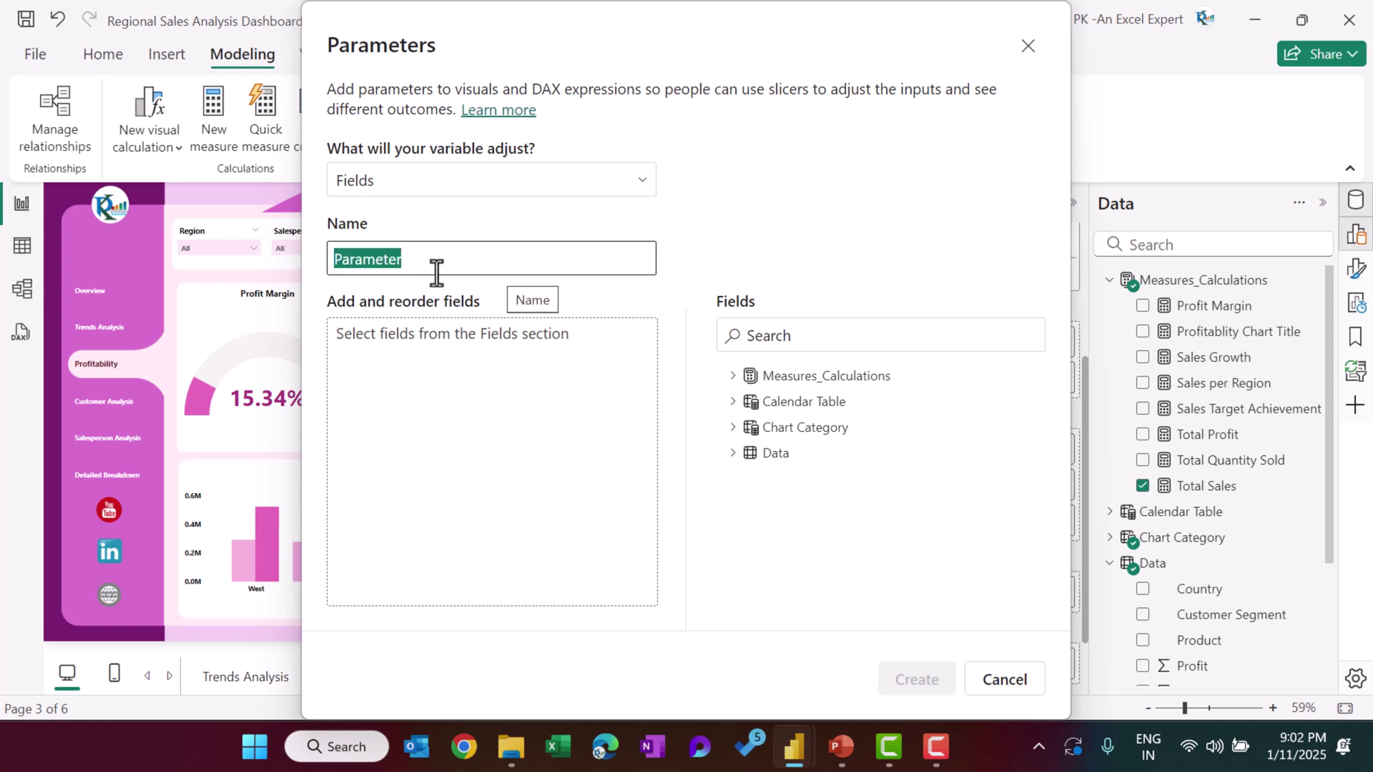
pyautogui.click(732, 453)
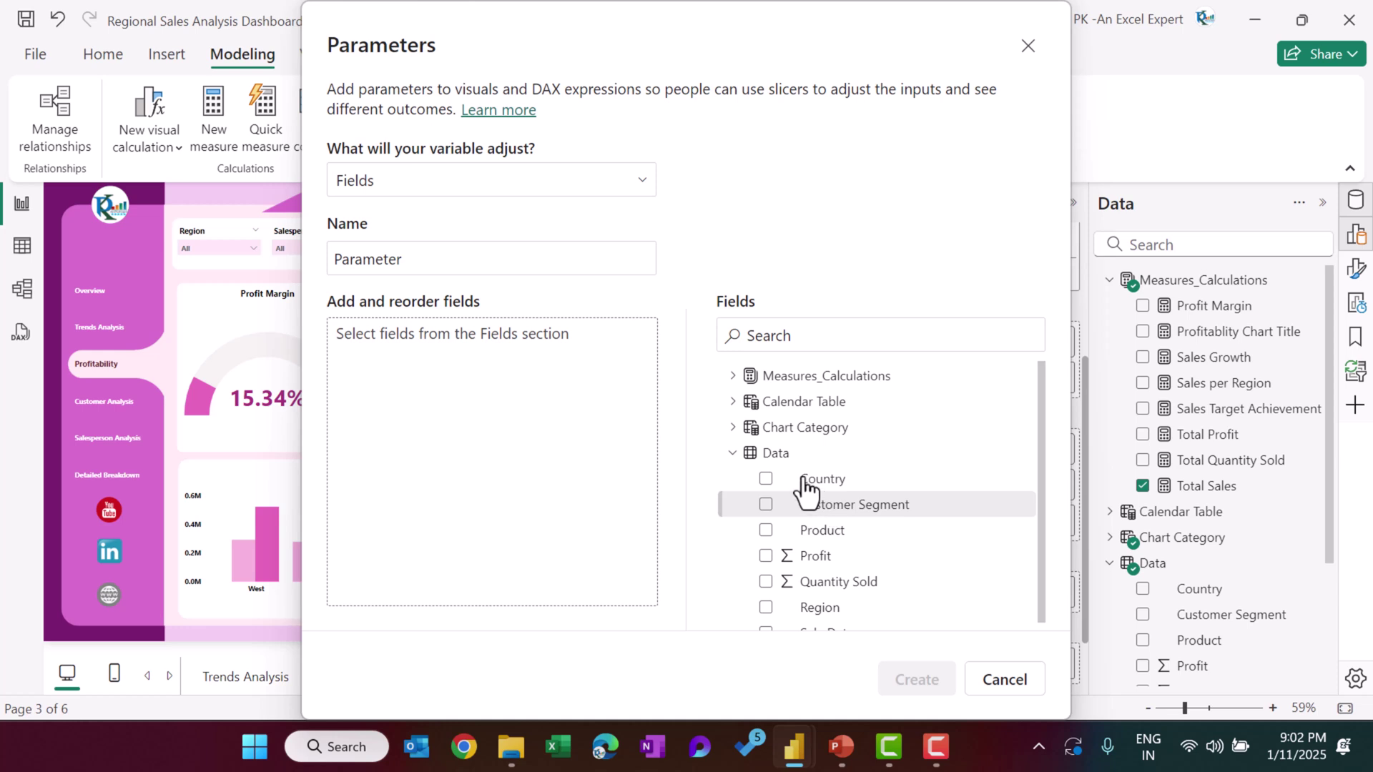
pyautogui.click(765, 479)
pyautogui.click(766, 429)
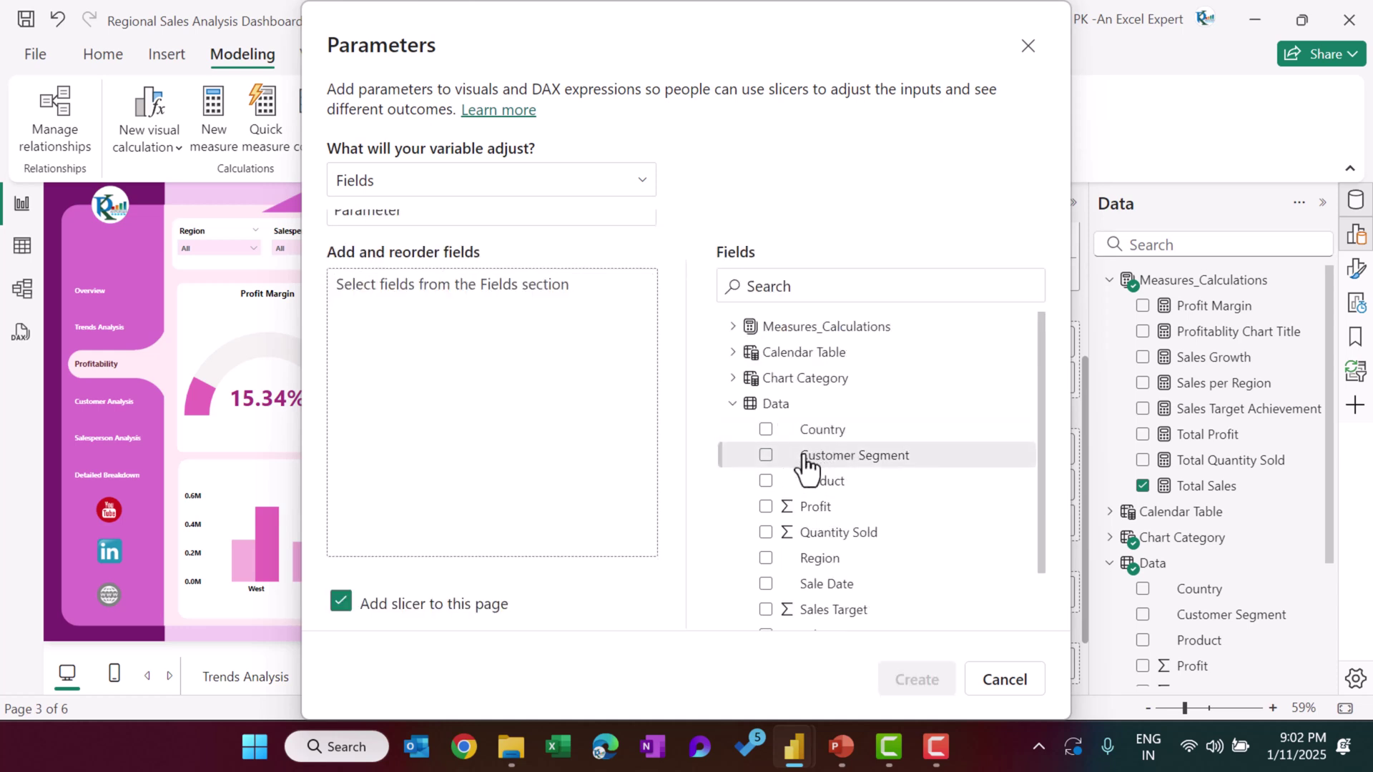
pyautogui.click(765, 457)
pyautogui.click(780, 482)
pyautogui.scroll(-1, 830, 501)
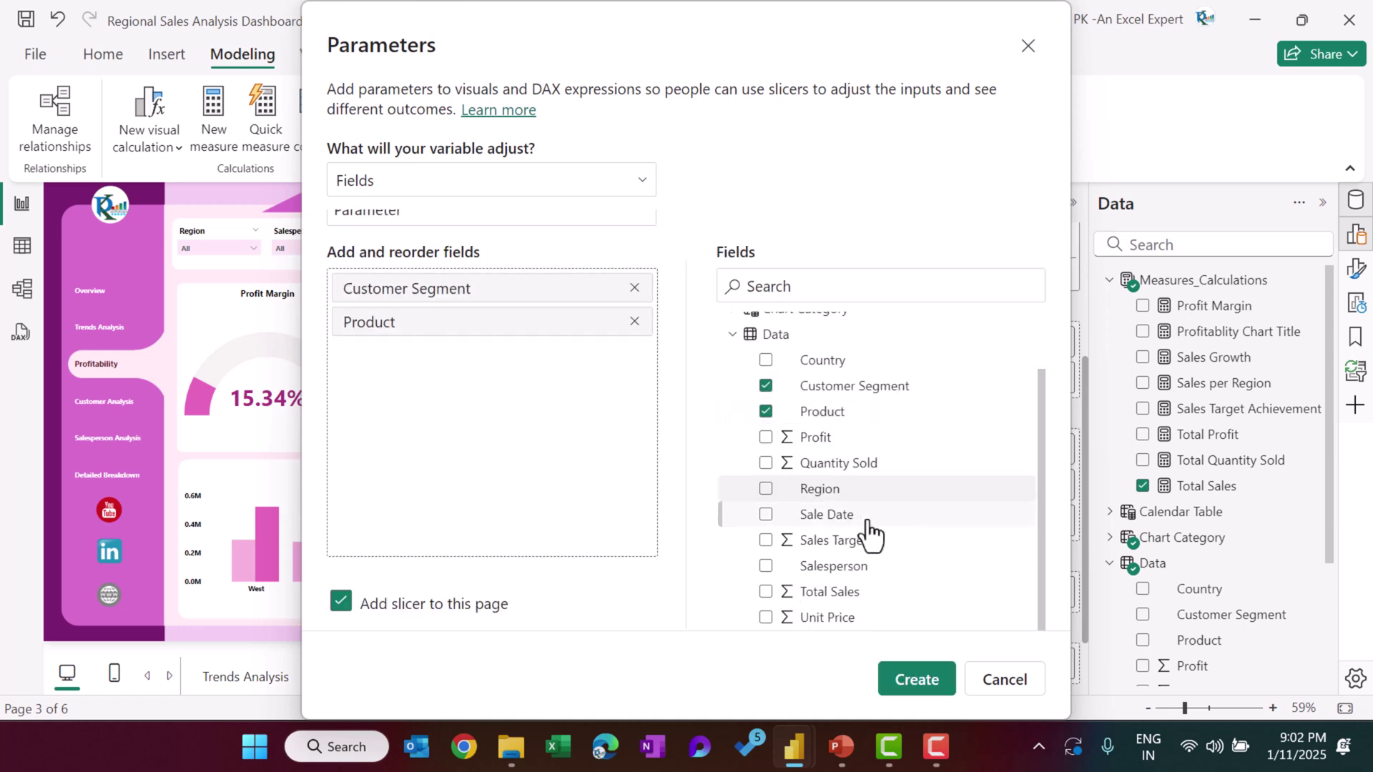
pyautogui.click(765, 566)
pyautogui.moveTo(414, 363); pyautogui.dragTo(469, 298)
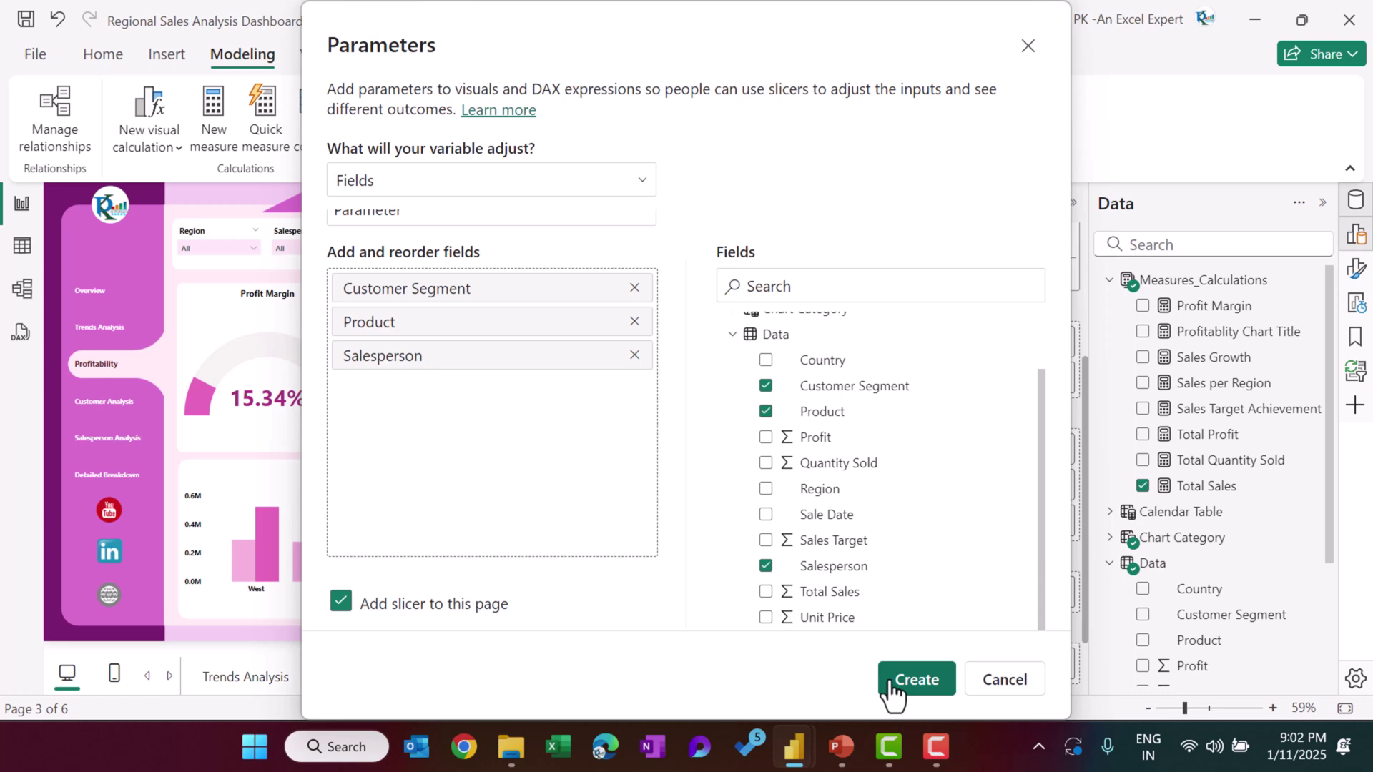
pyautogui.click(1007, 685)
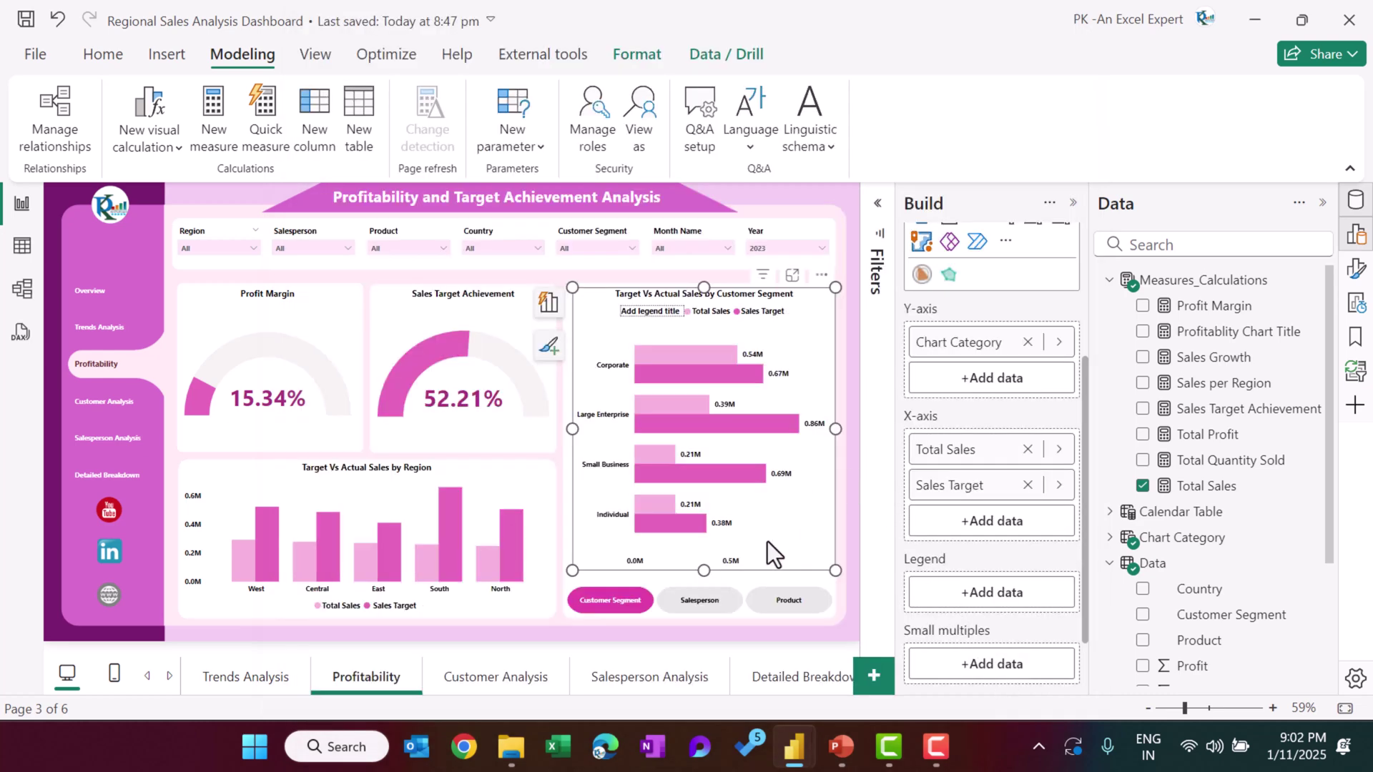
pyautogui.click(741, 587)
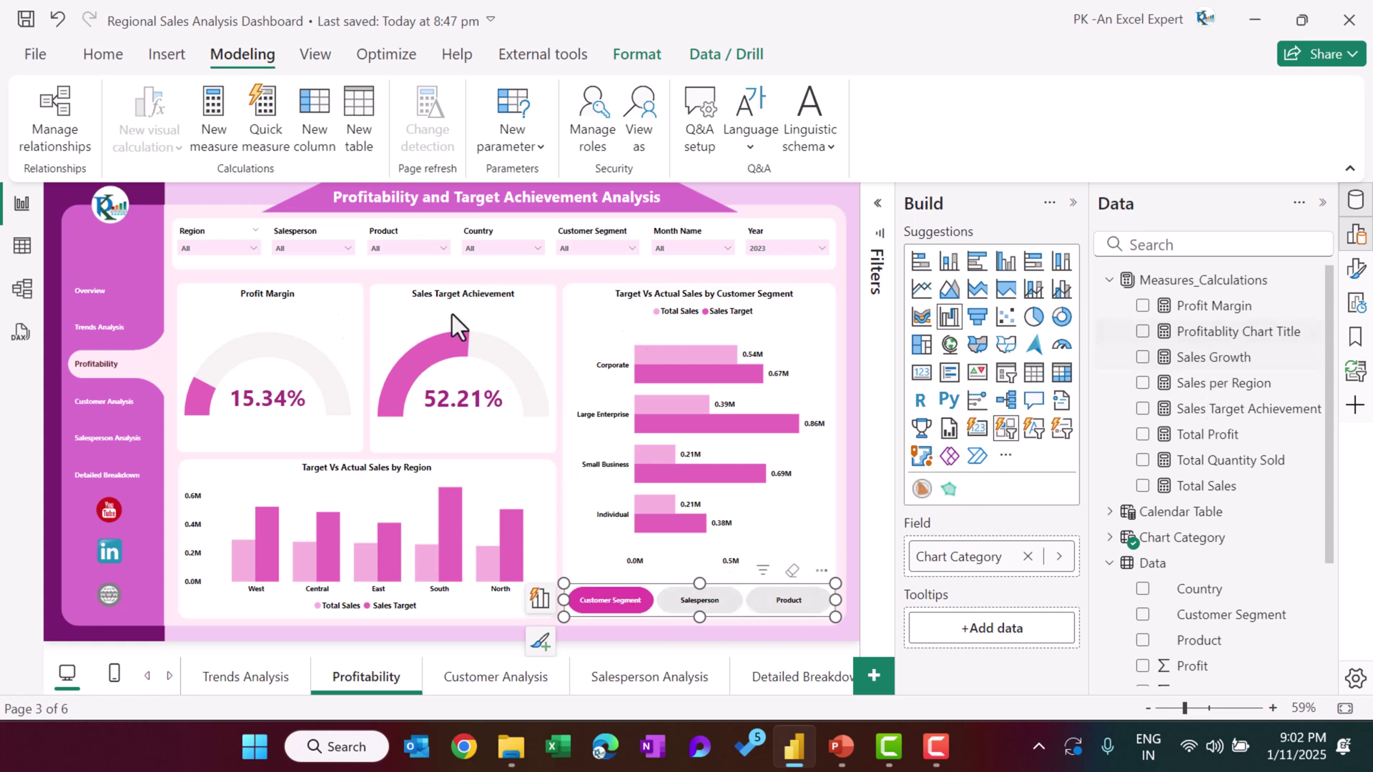
# Step: In Table view, show the Chart Category table, then open the Profitablity Chart Title measure
pyautogui.click(22, 245)
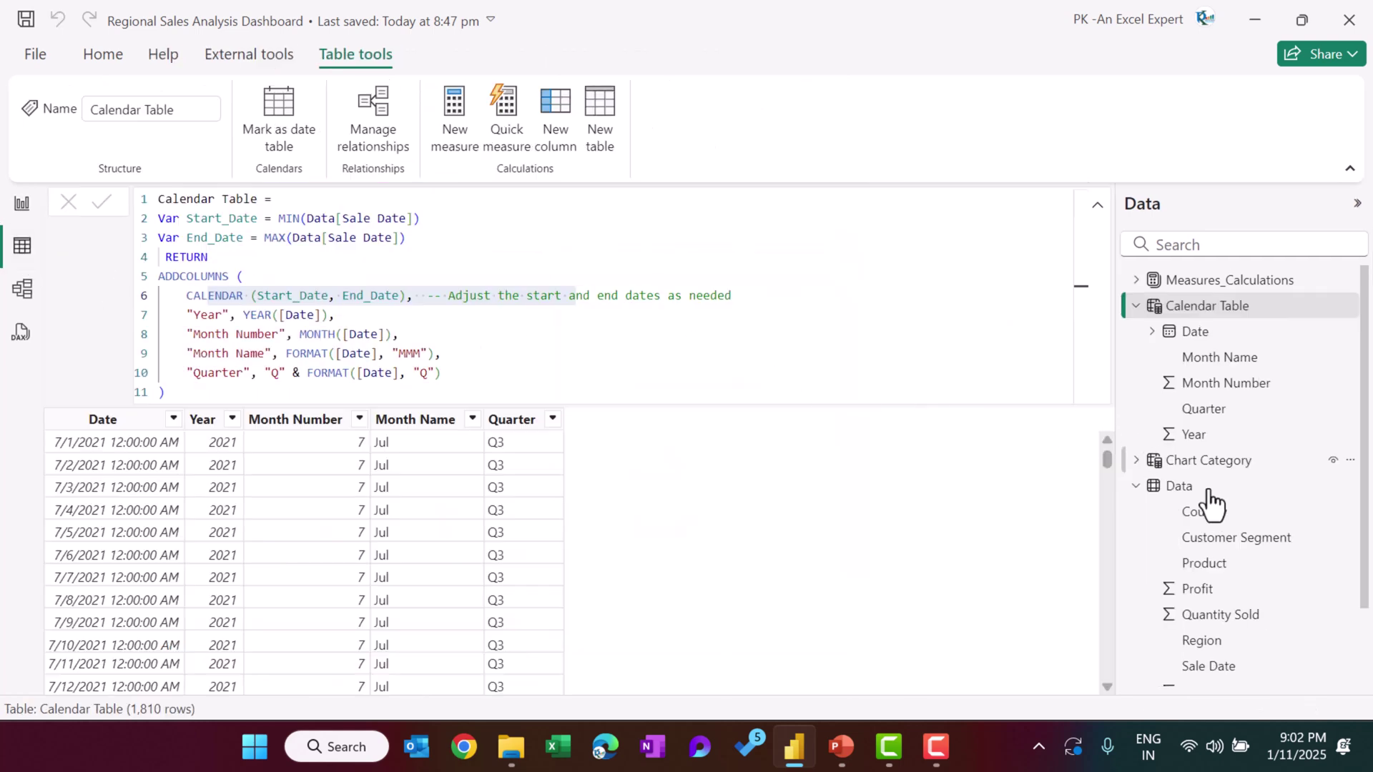
pyautogui.scroll(-3, 1215, 497)
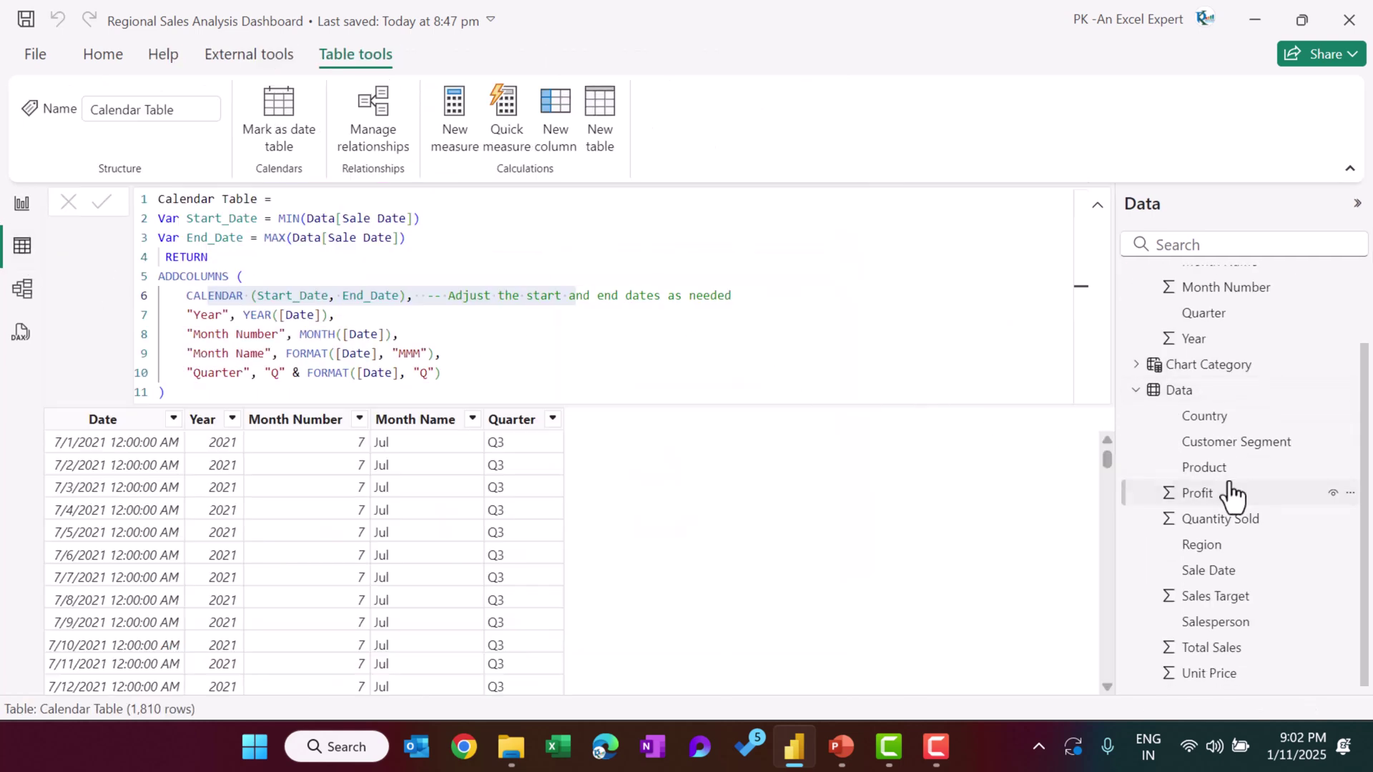
pyautogui.click(1154, 366)
pyautogui.click(1135, 365)
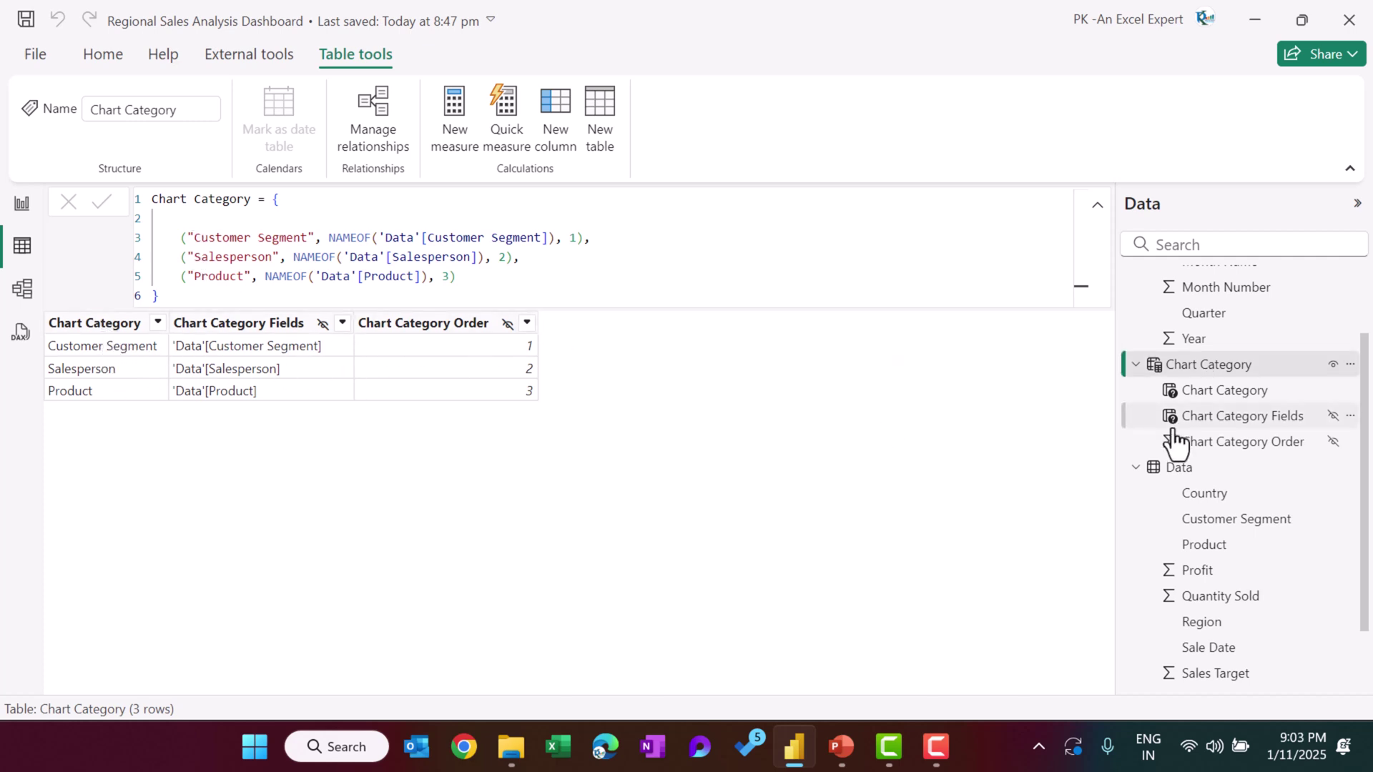
pyautogui.scroll(3, 1259, 511)
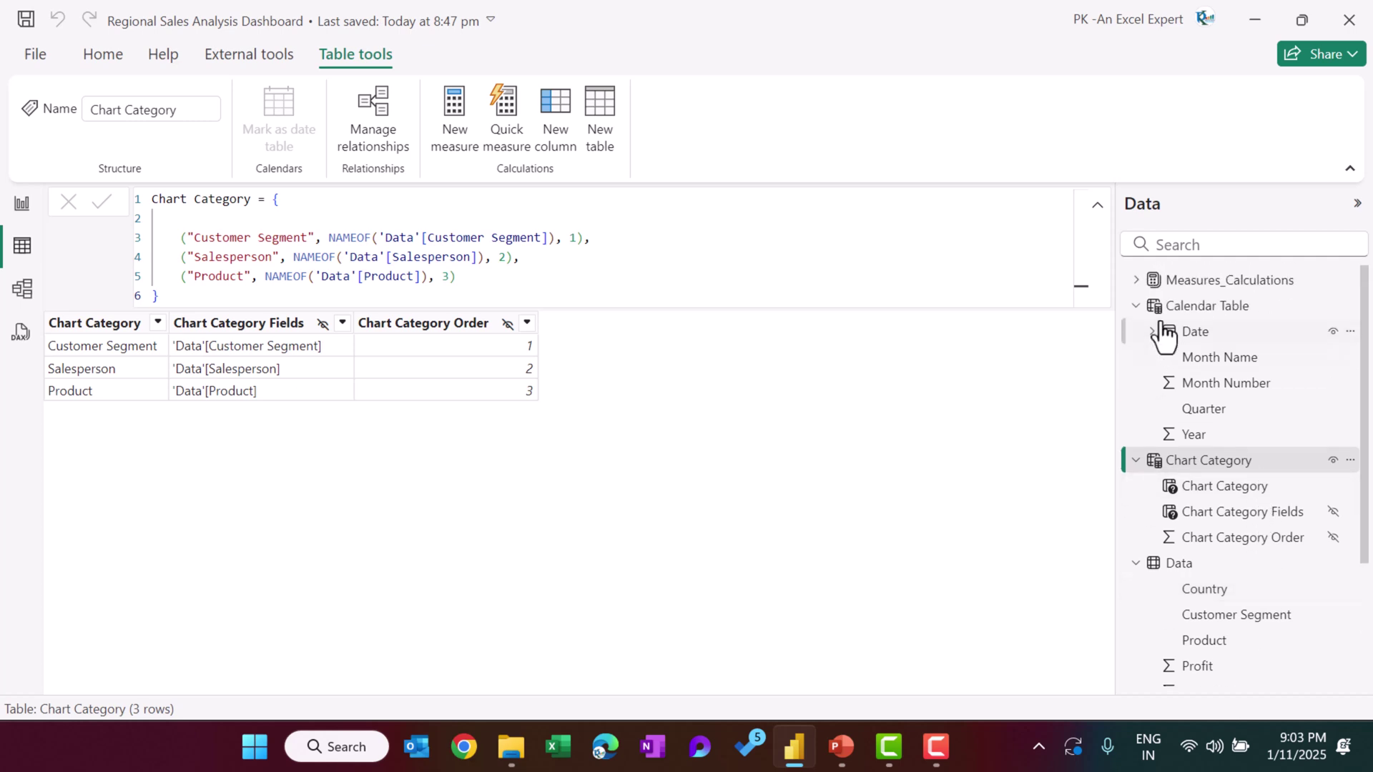
pyautogui.click(1135, 279)
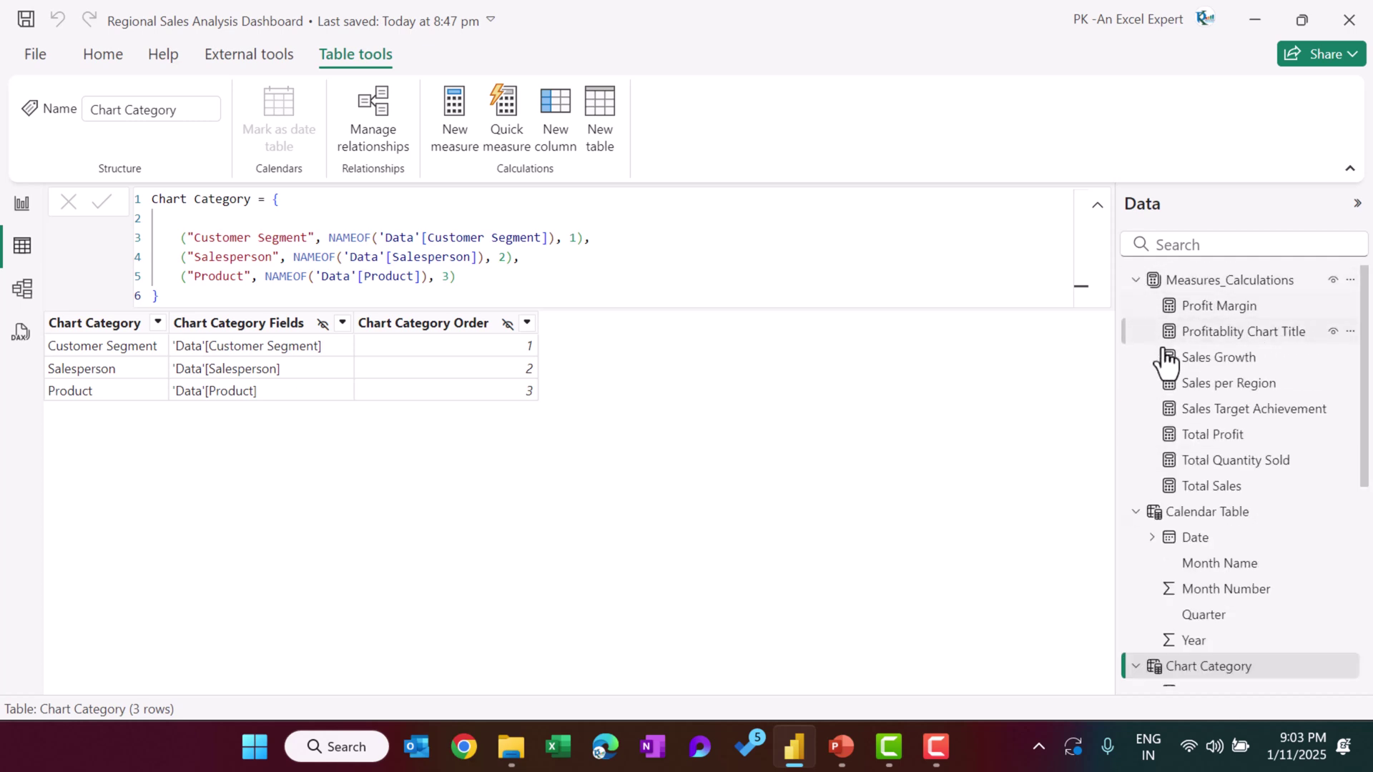
pyautogui.click(1276, 333)
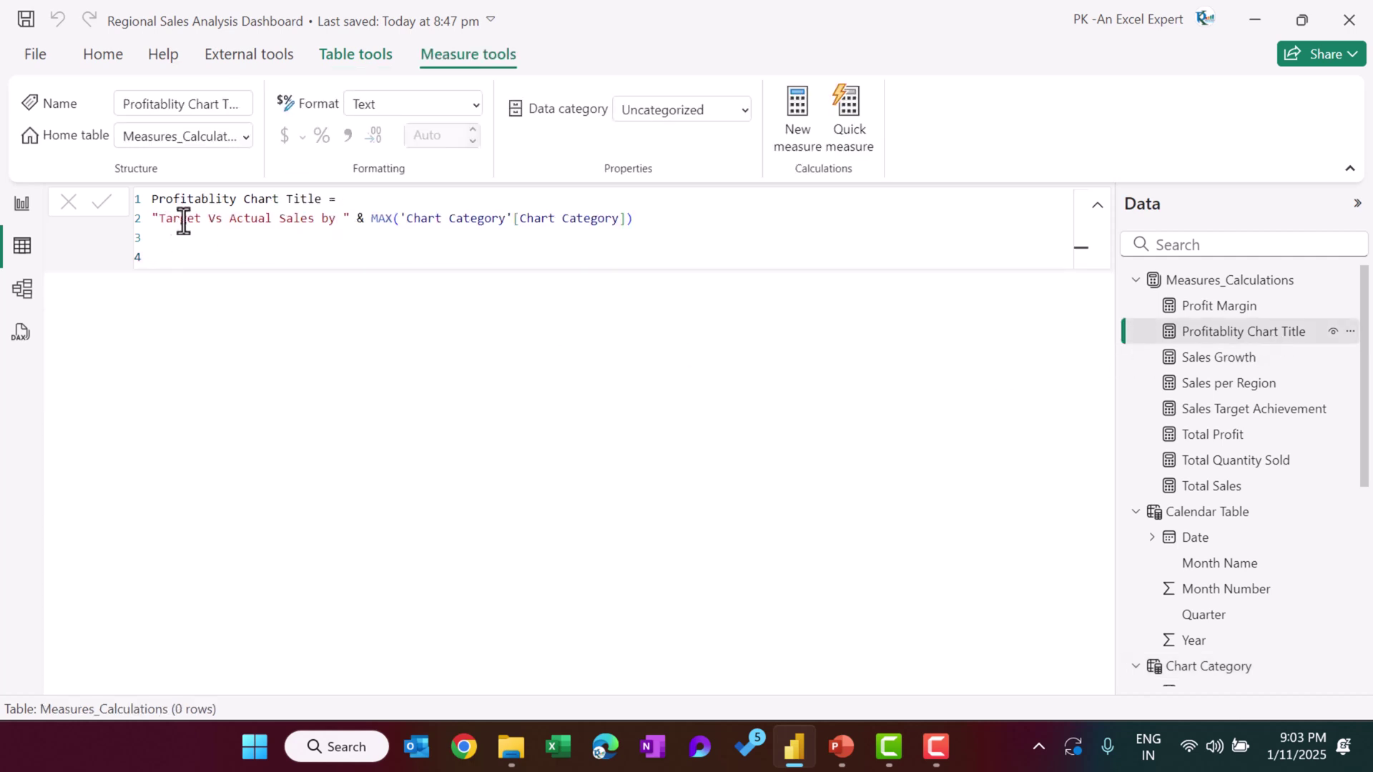
# Step: Highlight the MAX('Chart Category'[Chart Category]) part of the title formula and return to Report view
pyautogui.moveTo(370, 219); pyautogui.dragTo(703, 219)
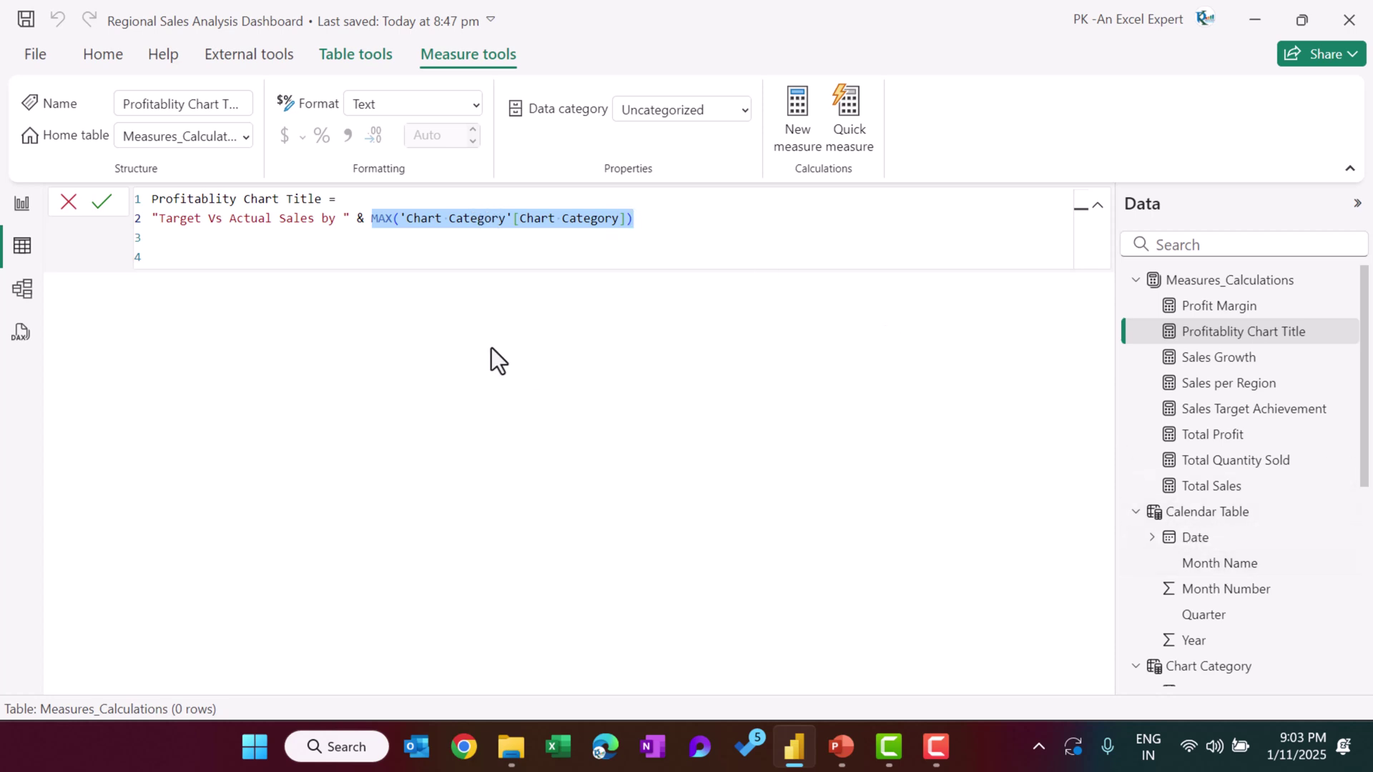
pyautogui.click(22, 204)
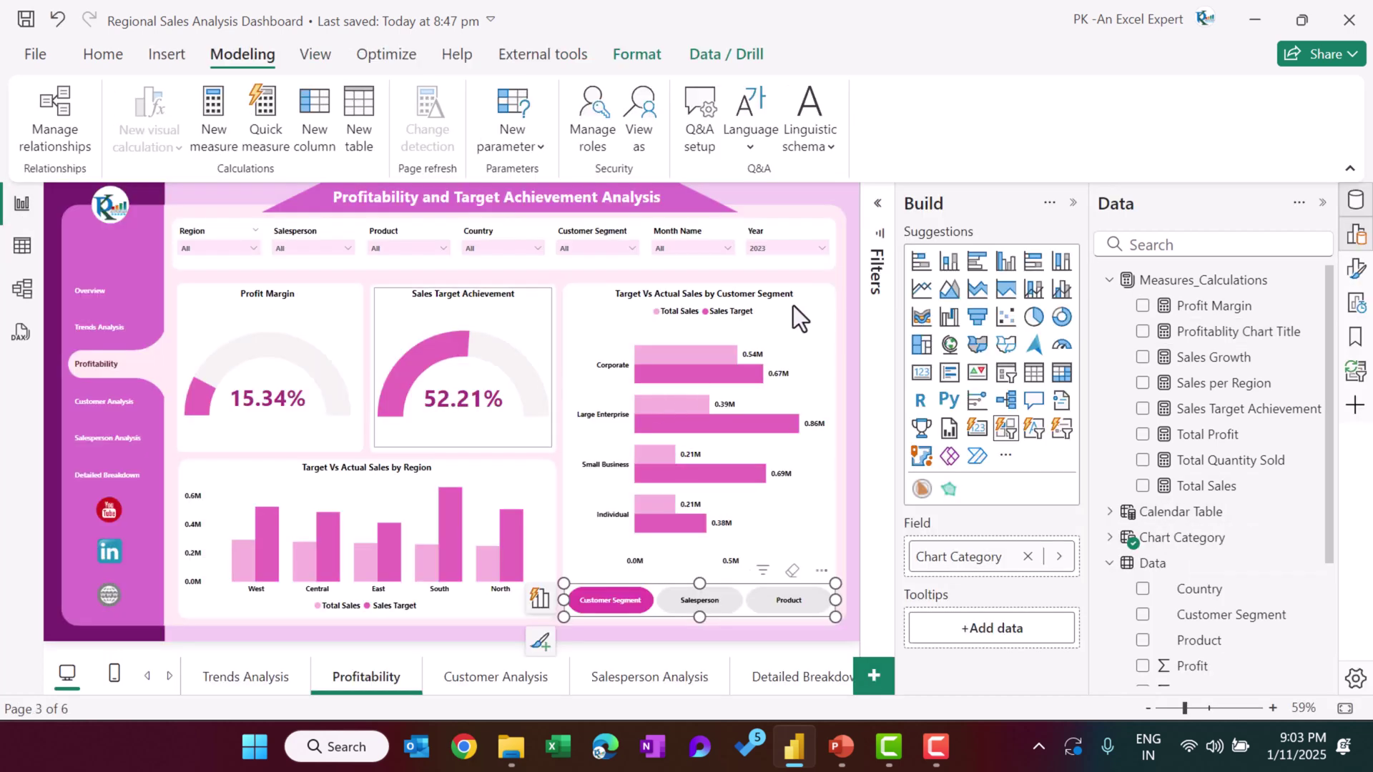
# Step: Switch the bar chart's category slicer to Salesperson and open the chart's format settings
pyautogui.click(796, 310)
pyautogui.scroll(-3, 1066, 504)
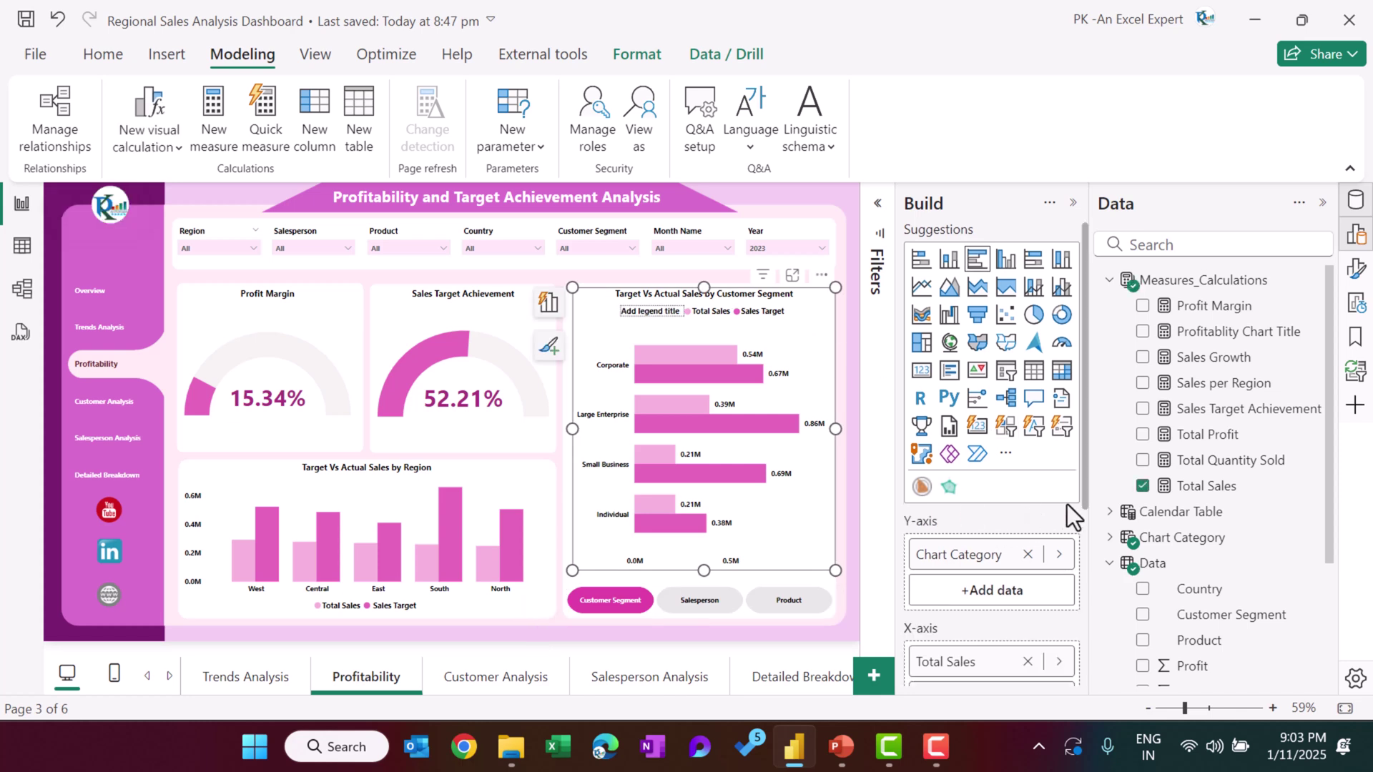
pyautogui.scroll(-5, 1252, 549)
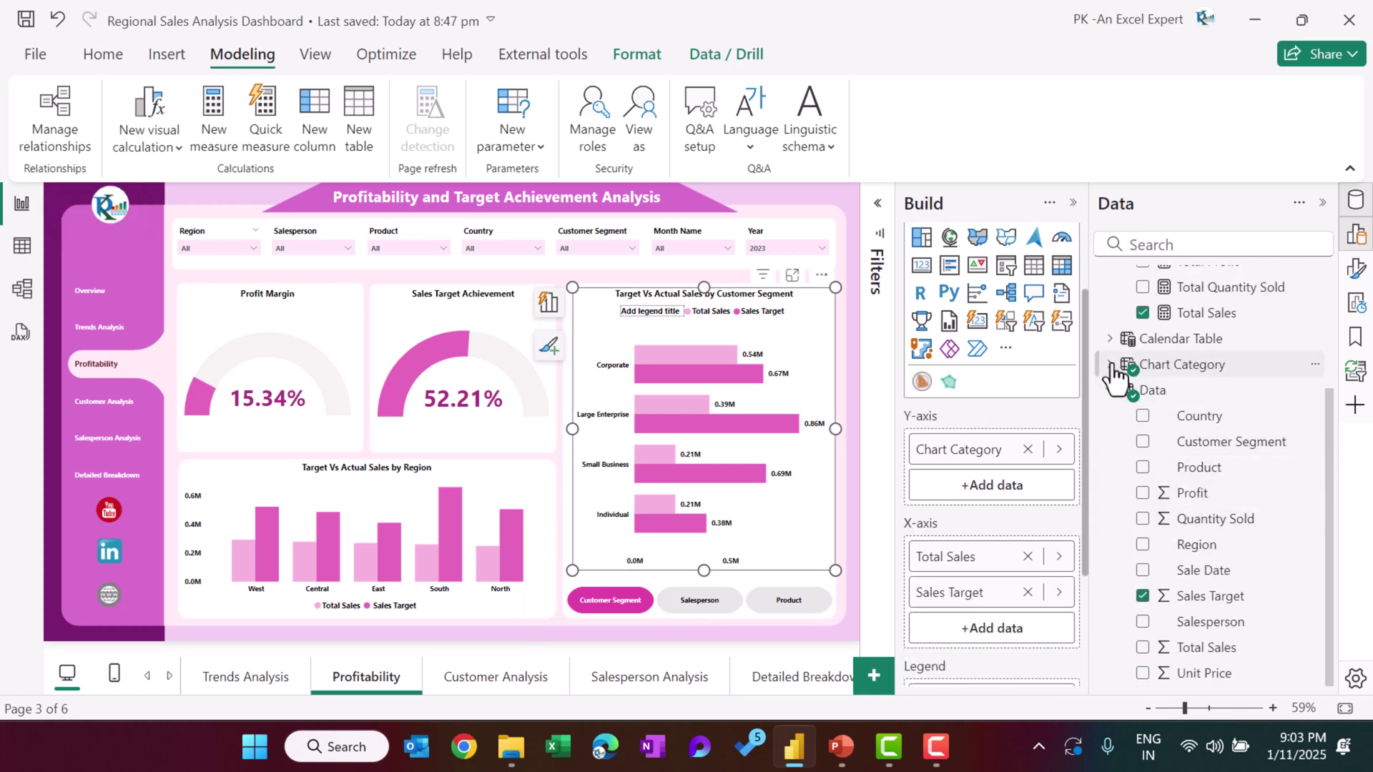
pyautogui.click(1112, 365)
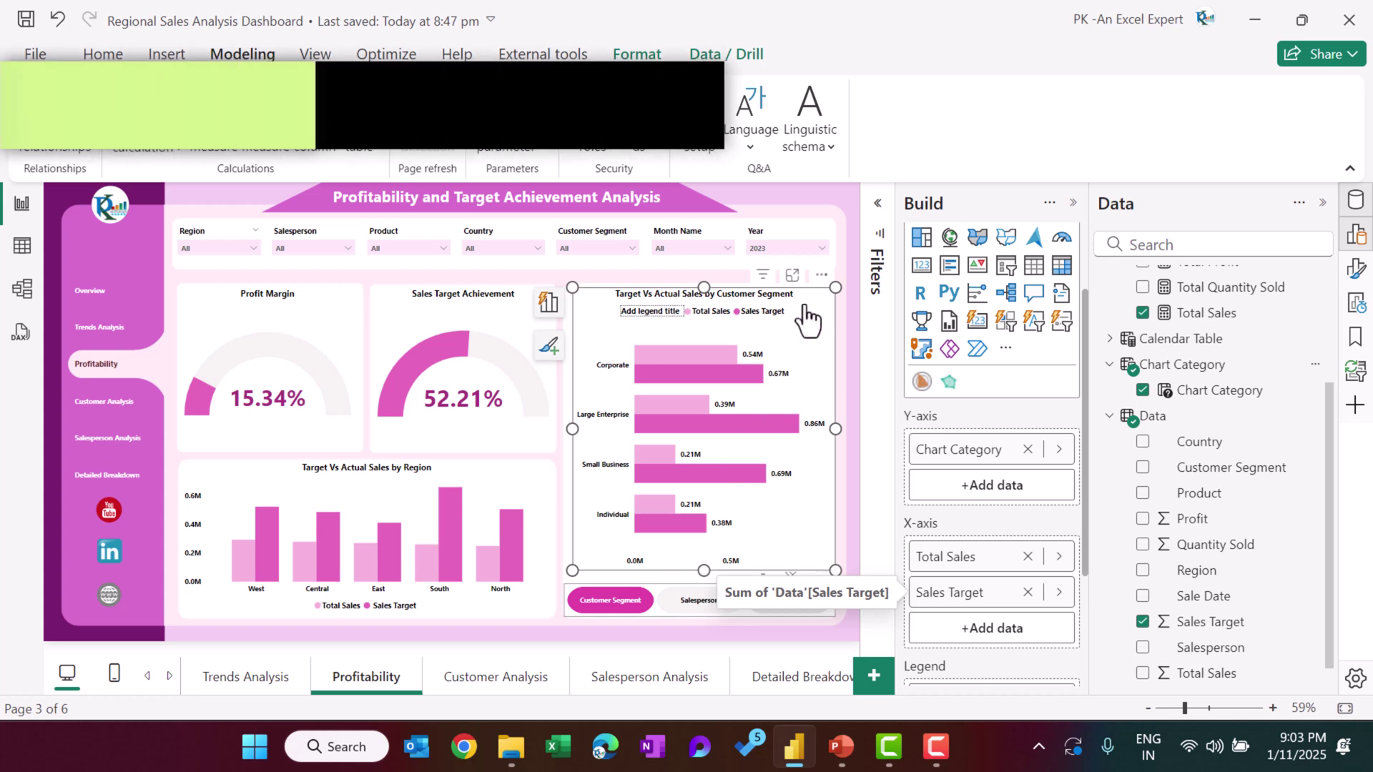
pyautogui.press('Tab')
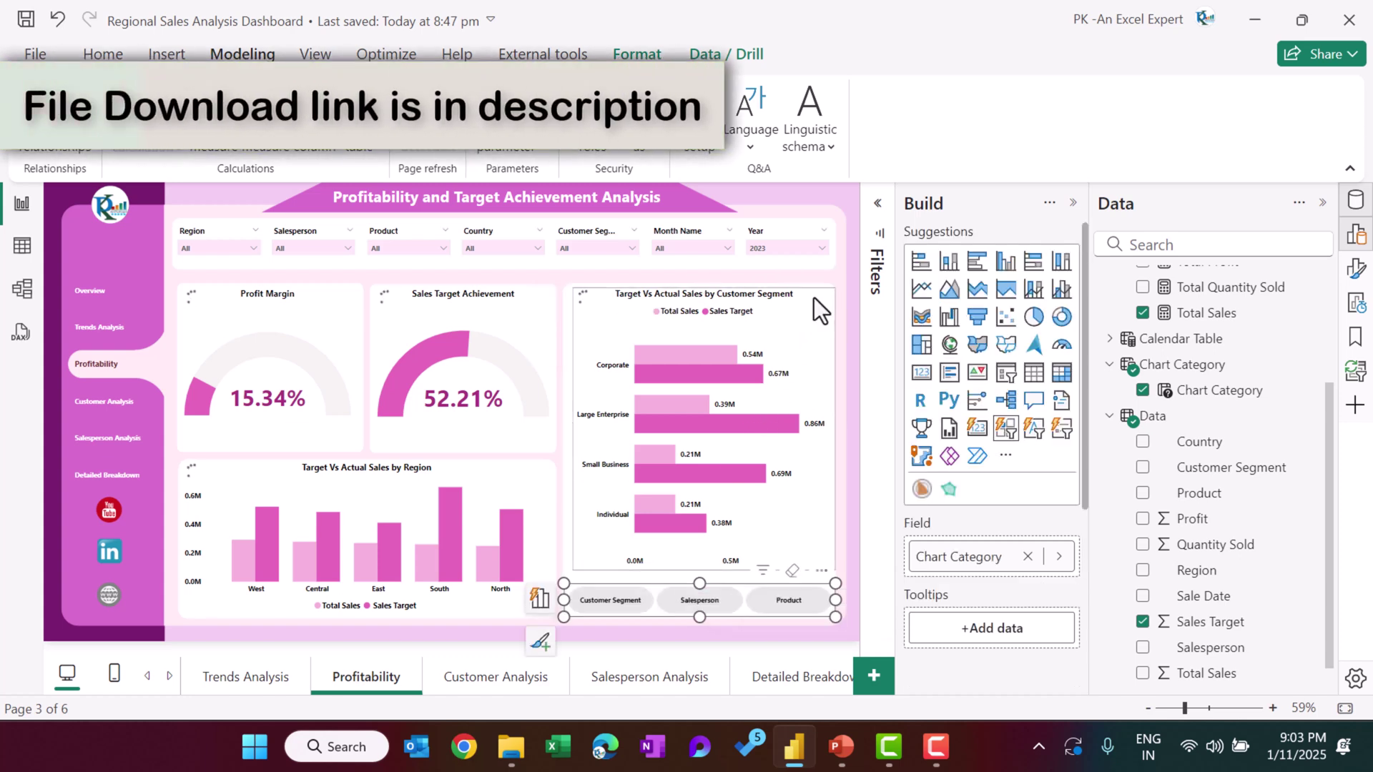
pyautogui.click(813, 298)
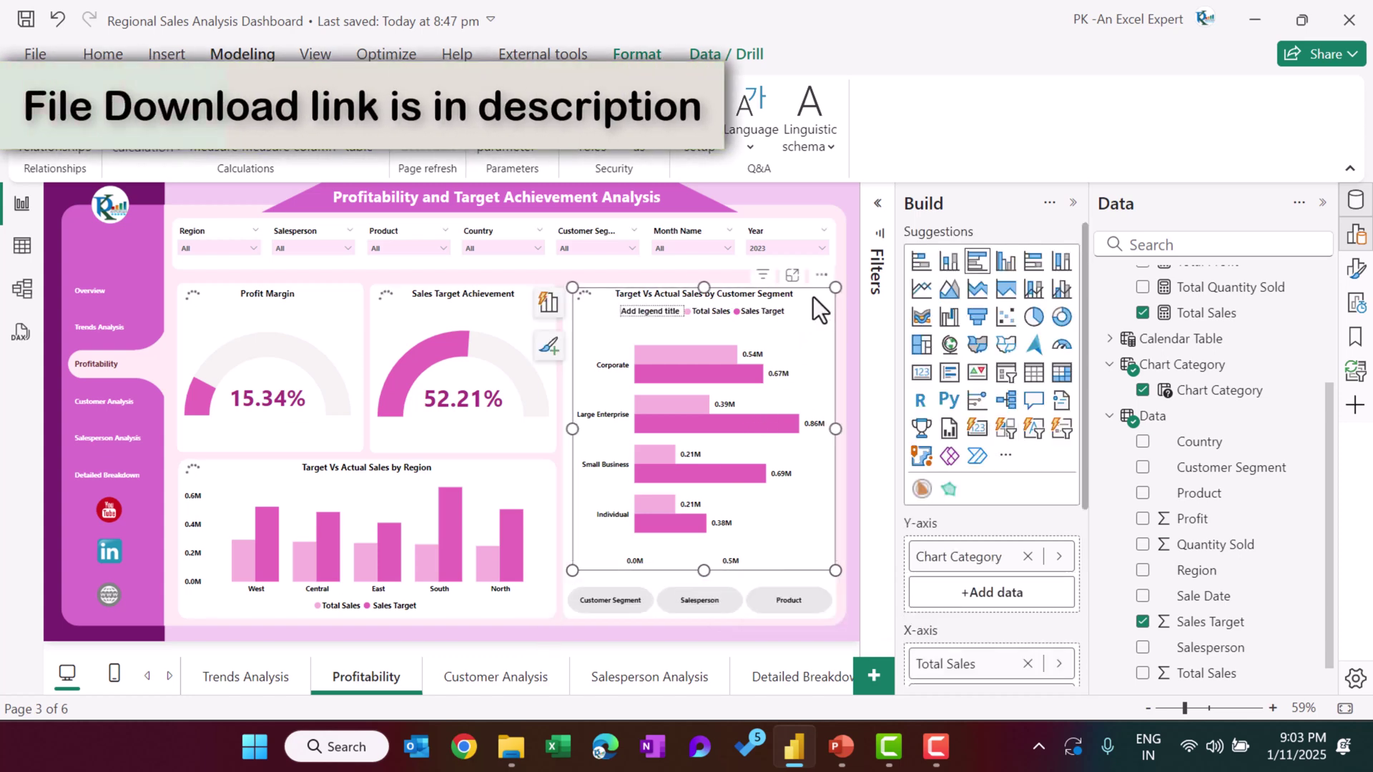
pyautogui.doubleClick(770, 298)
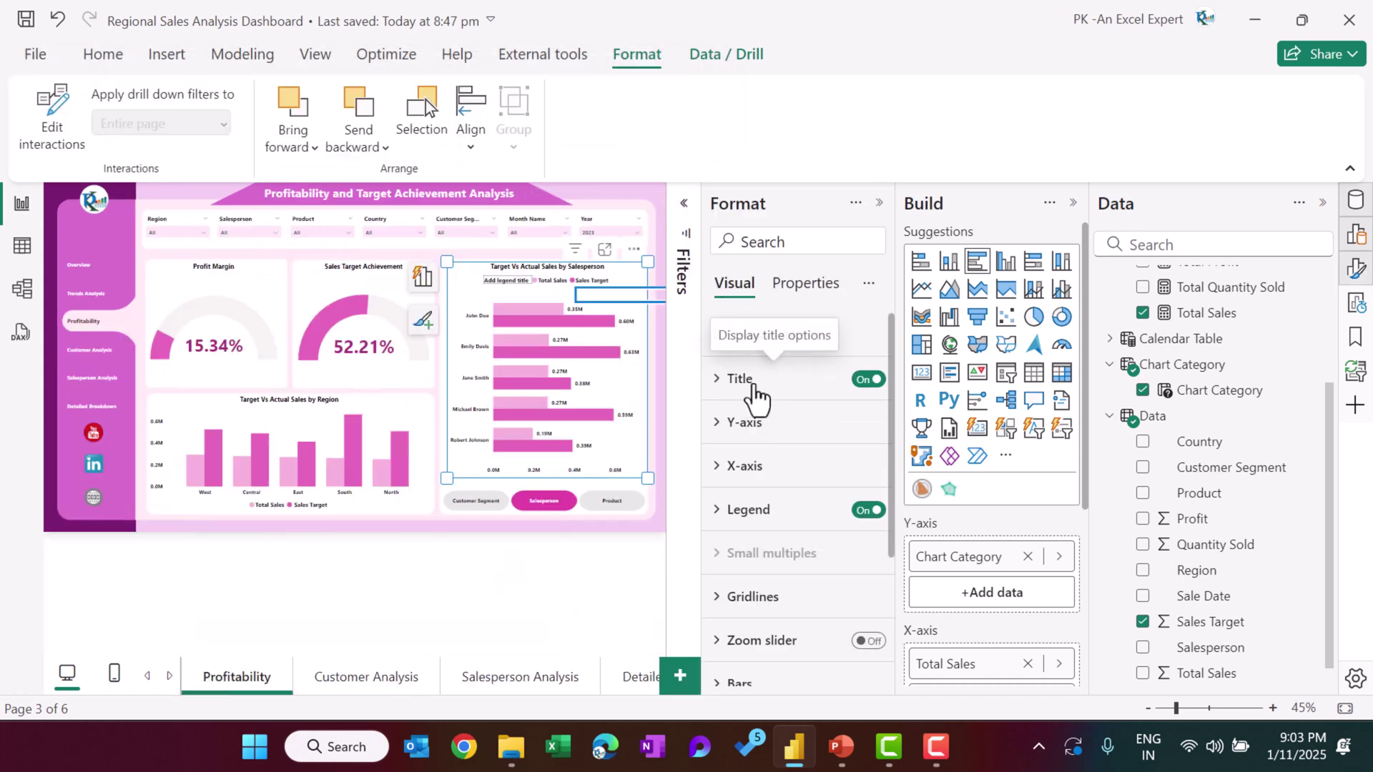
pyautogui.click(752, 387)
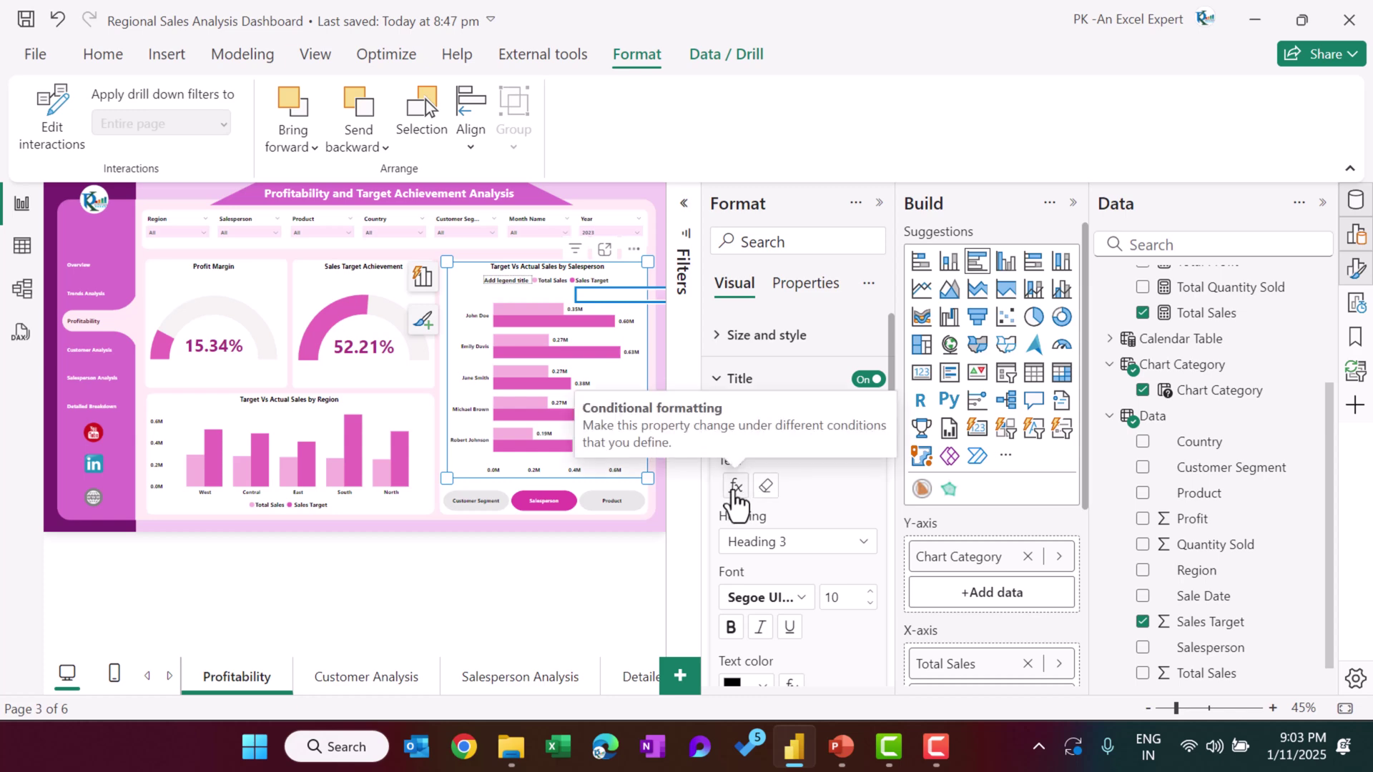
pyautogui.click(735, 487)
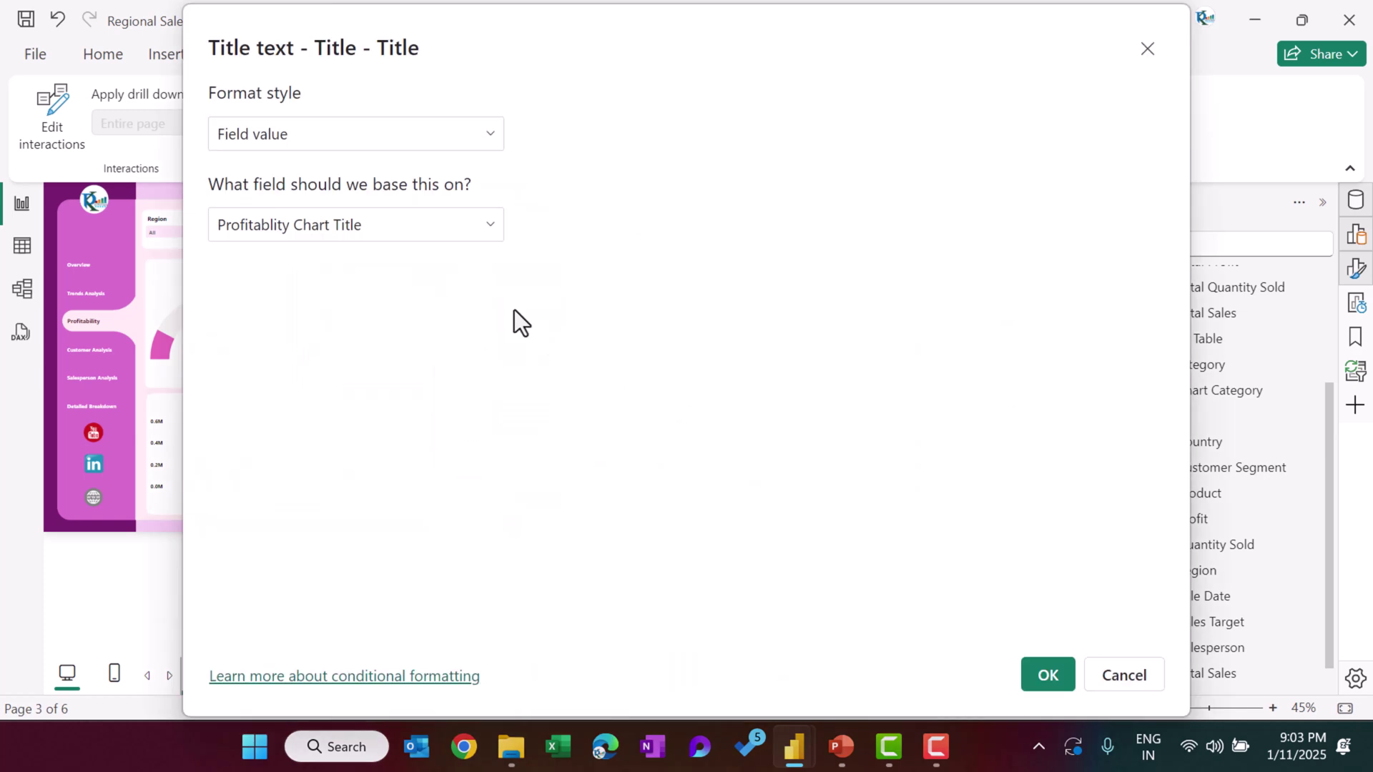
pyautogui.click(315, 229)
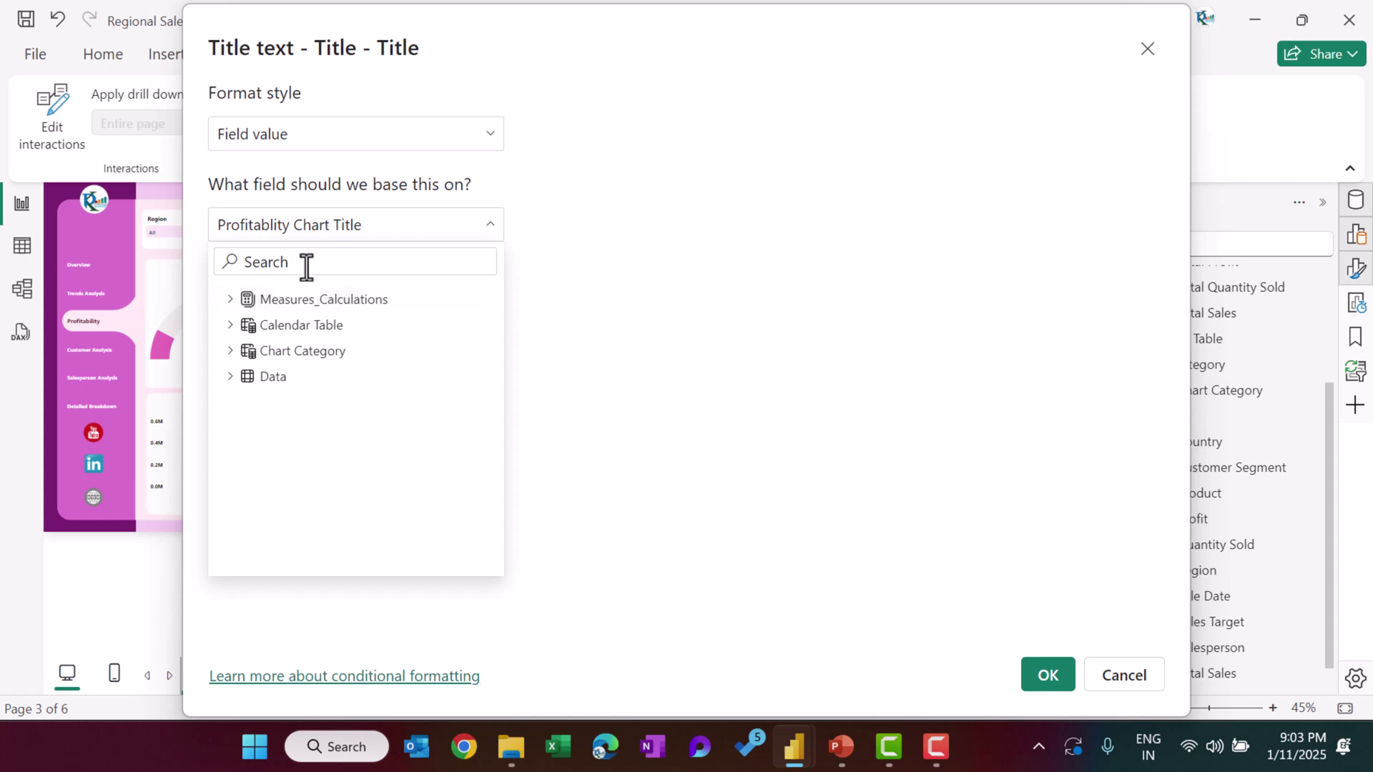
pyautogui.write('char')
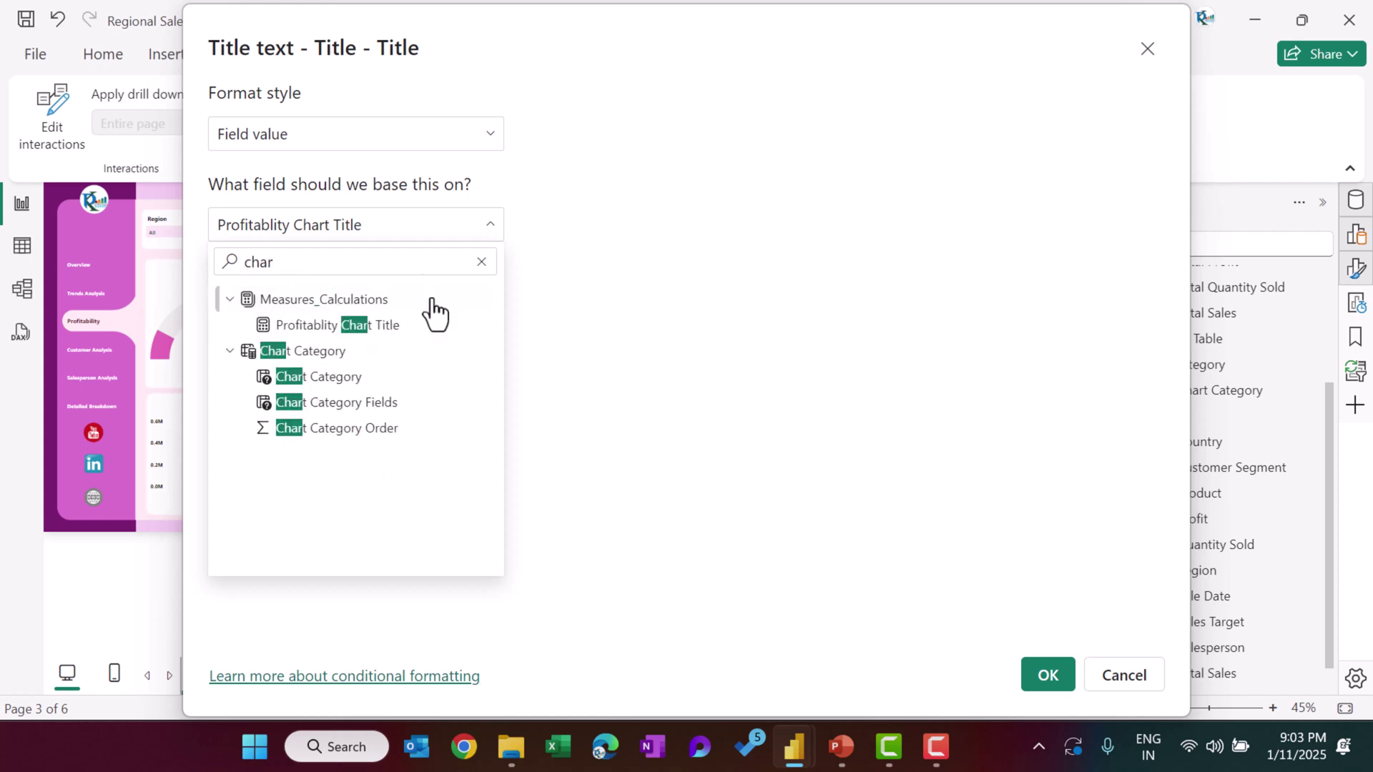
pyautogui.click(375, 331)
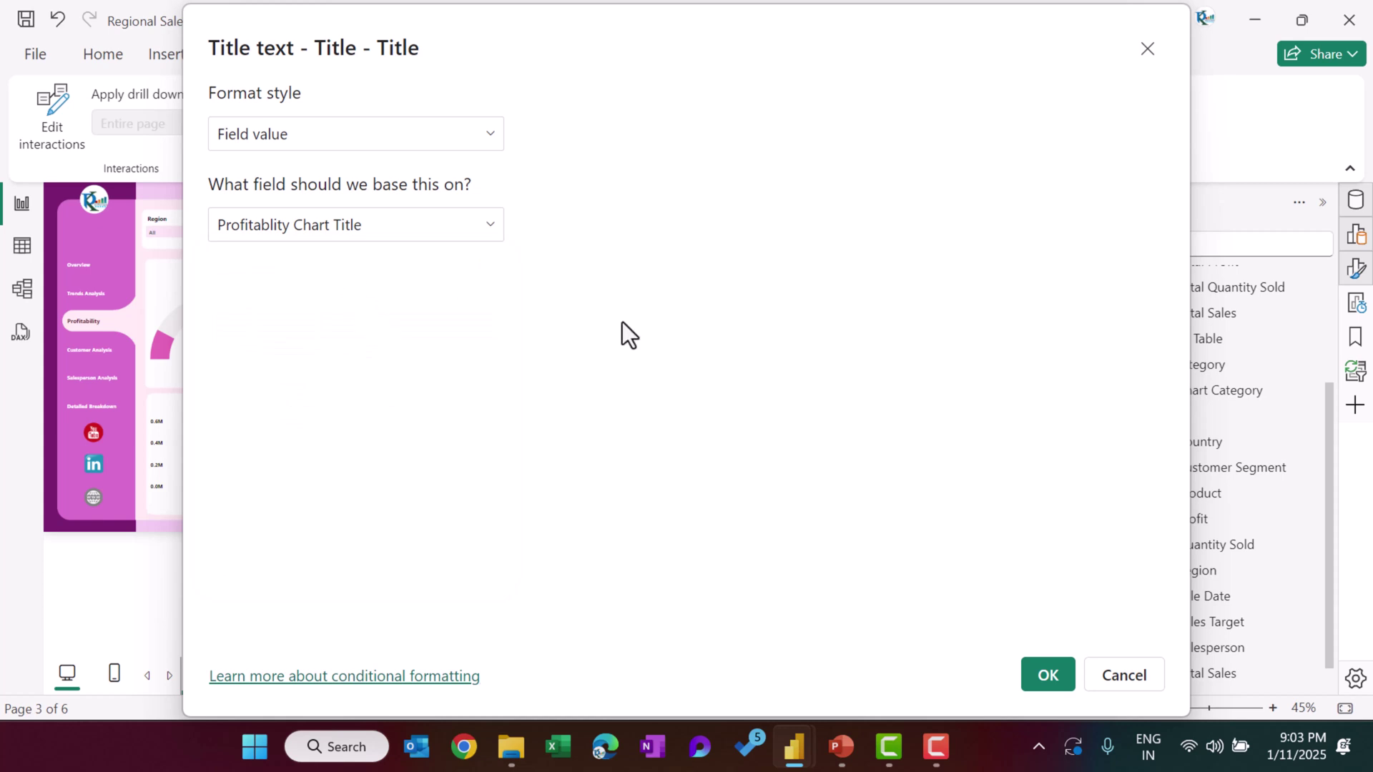
pyautogui.click(1115, 681)
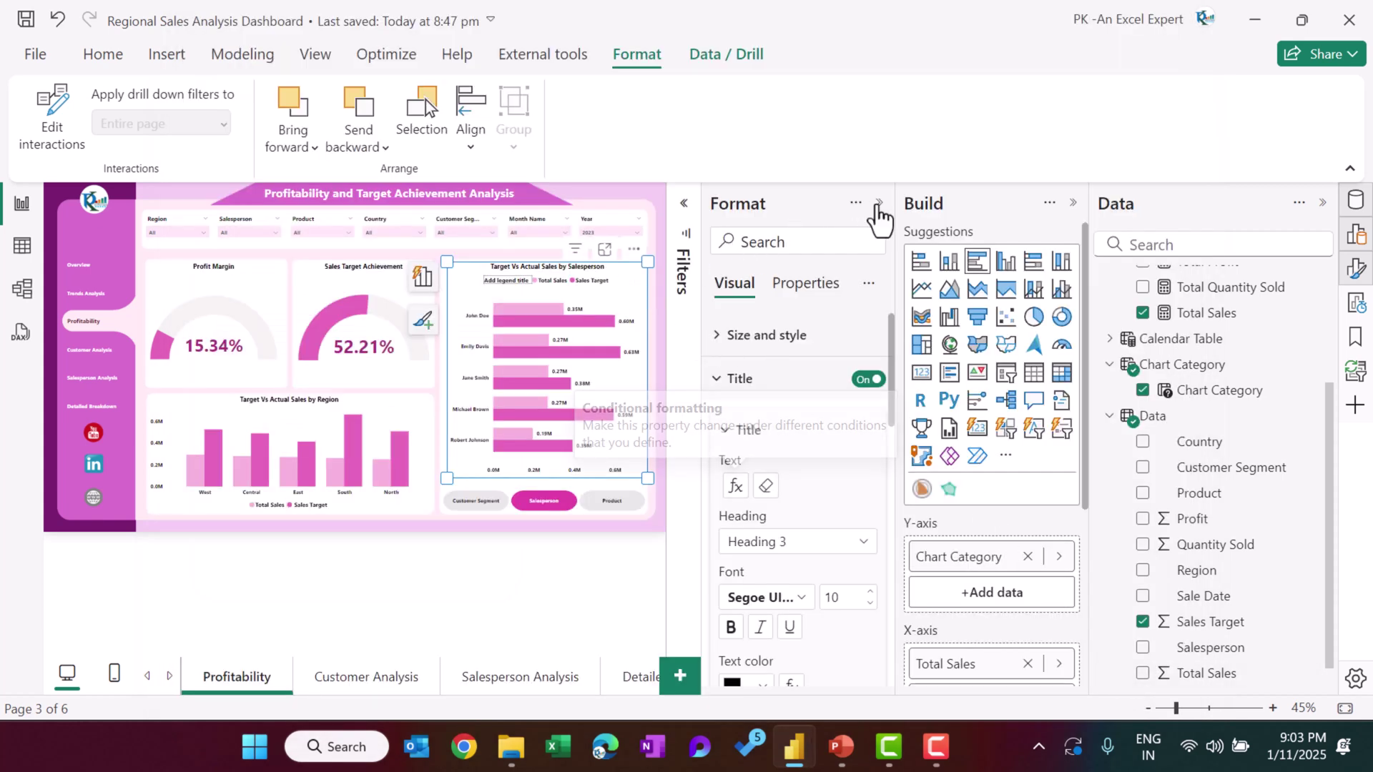
pyautogui.click(879, 204)
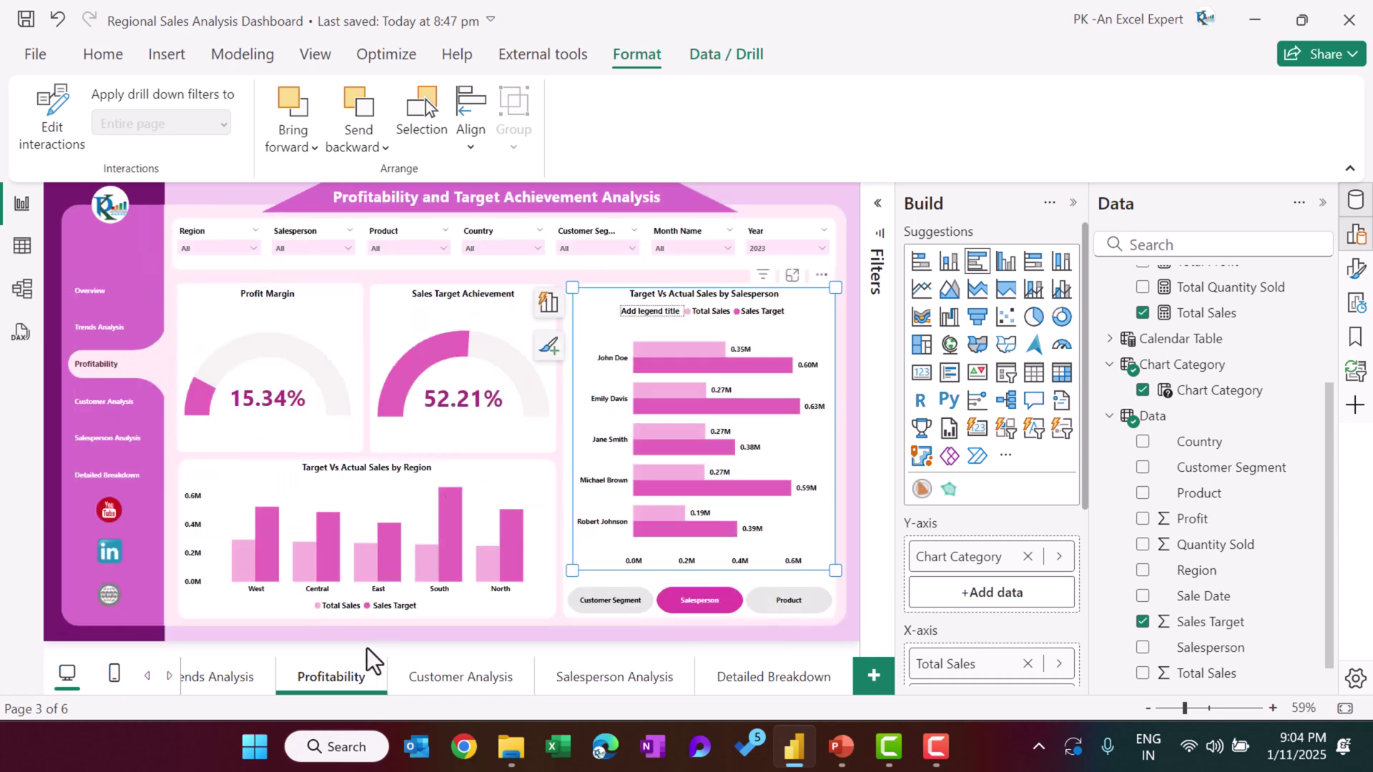
# Step: On the Customer Analysis page, check the Sales by Products and Regions chart's fields
pyautogui.click(471, 677)
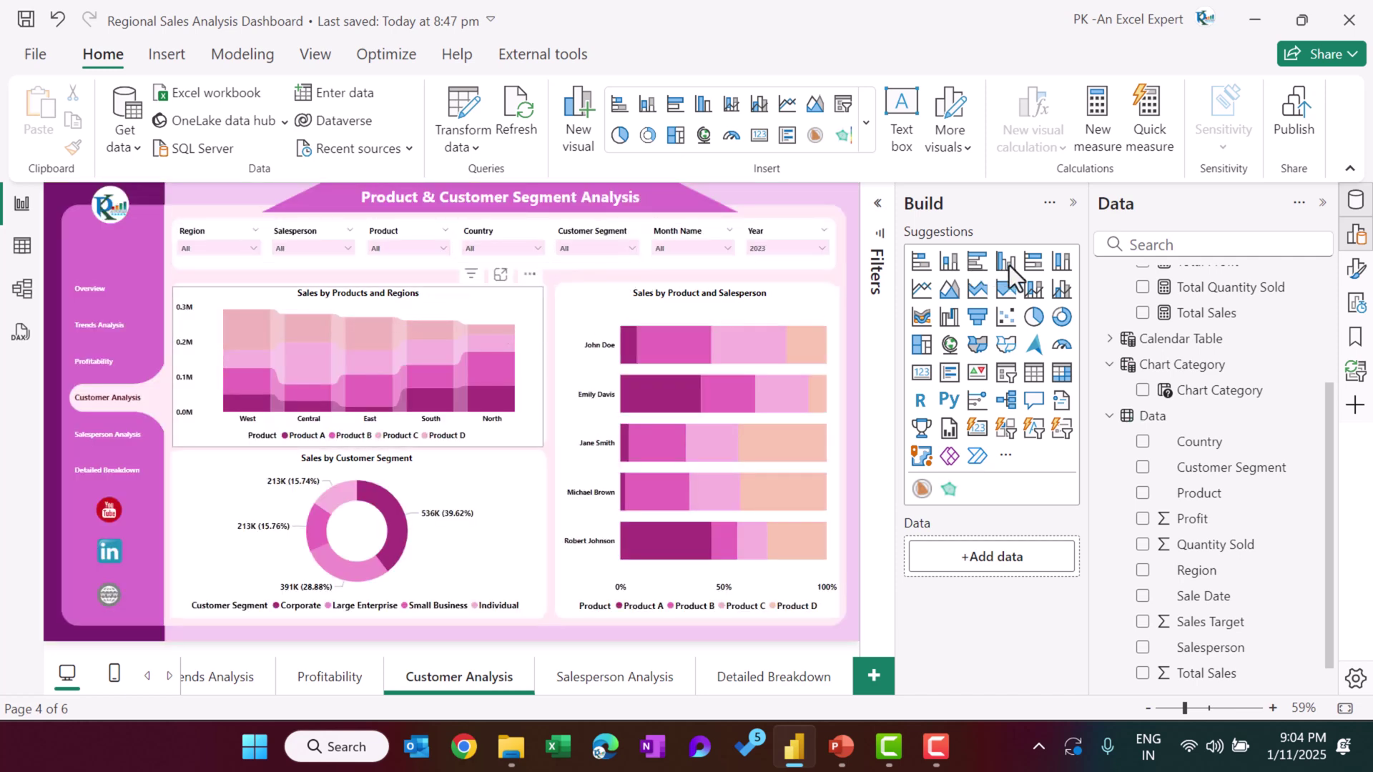
pyautogui.click(508, 338)
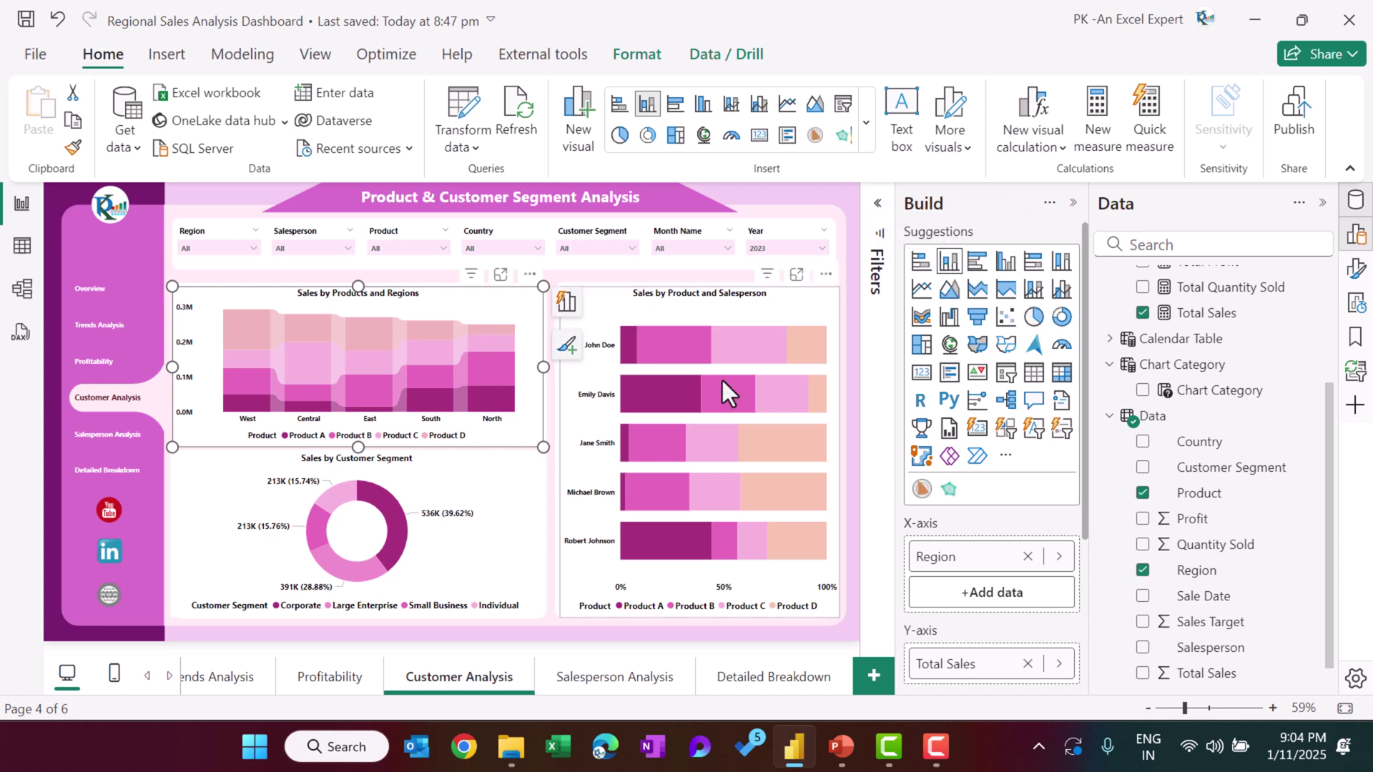
pyautogui.scroll(-3, 1015, 518)
pyautogui.scroll(-2, 990, 530)
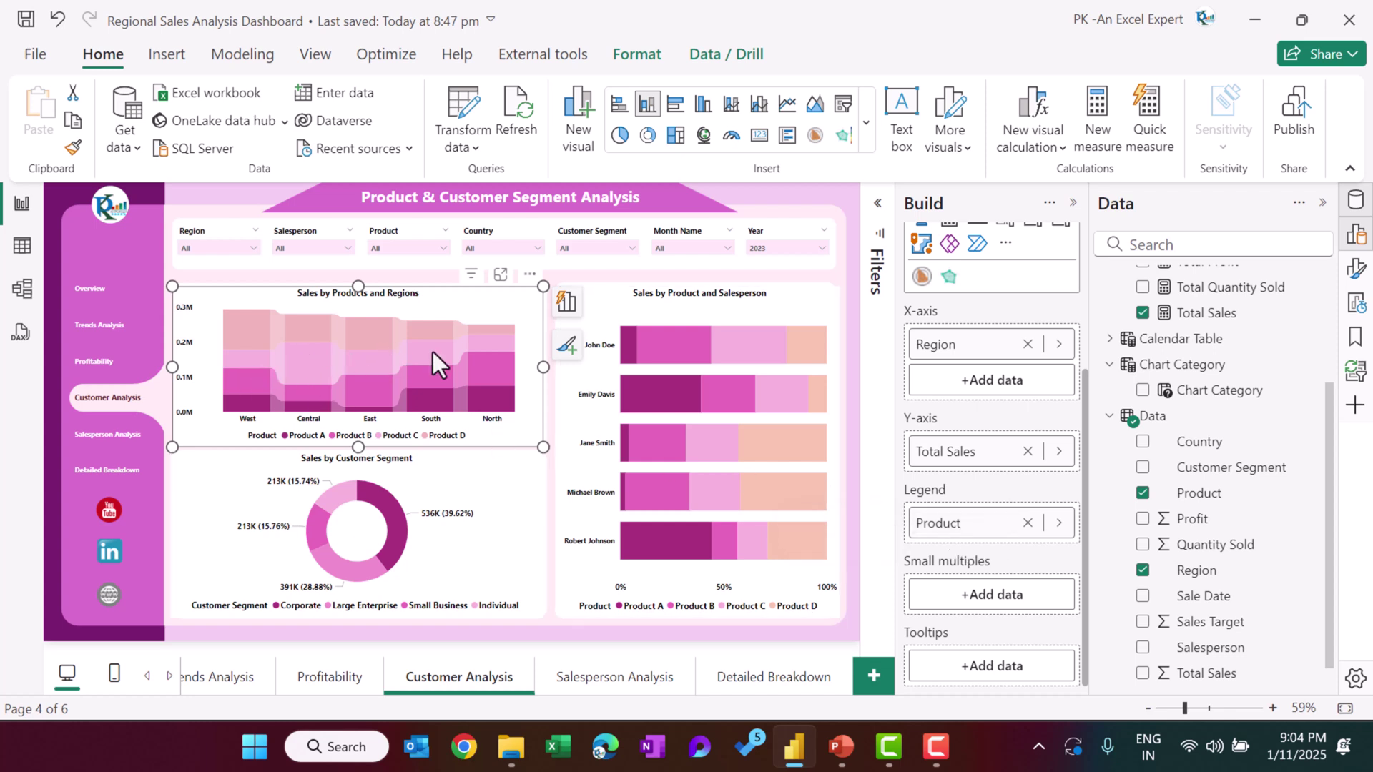
# Step: Check the fields of the Sales by Product and Salesperson chart and Customer Segment donut
pyautogui.click(719, 315)
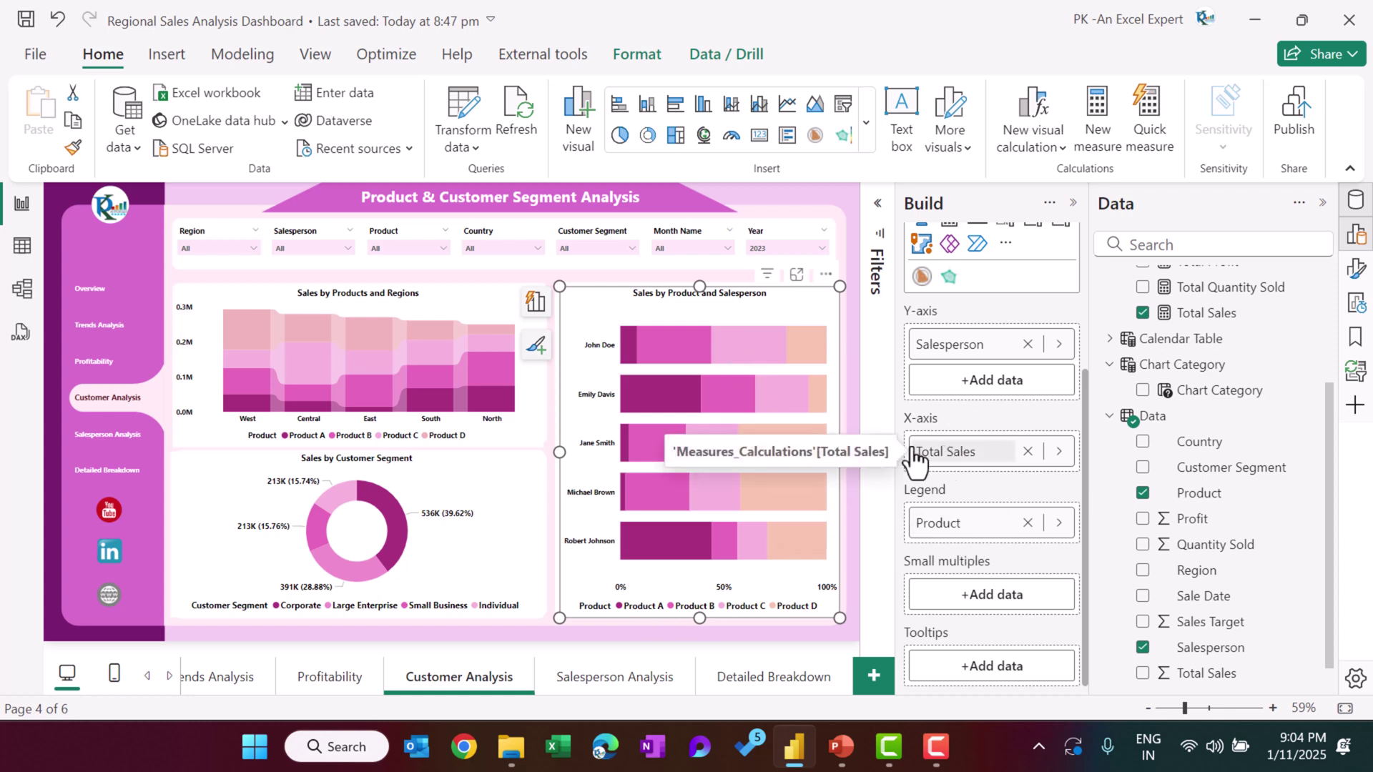
pyautogui.click(315, 473)
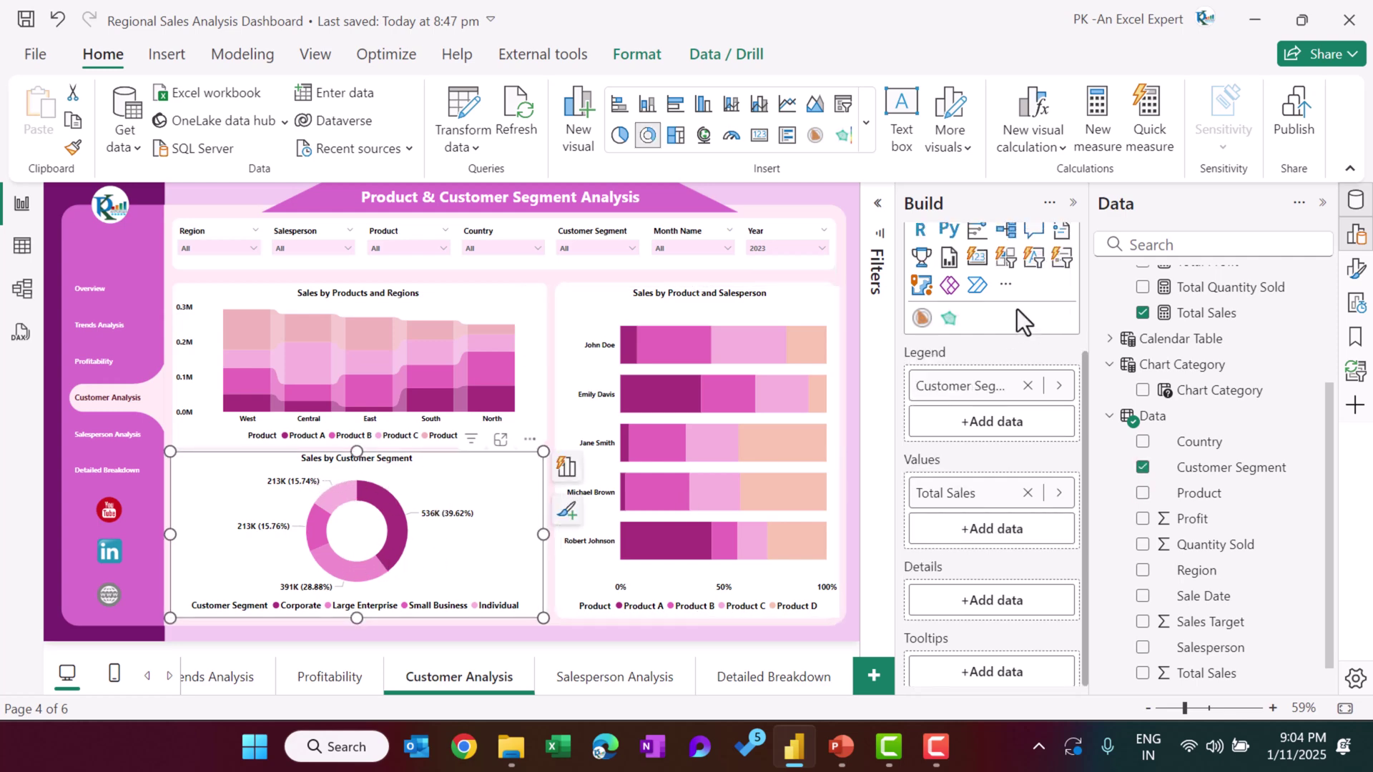
pyautogui.scroll(3, 1016, 308)
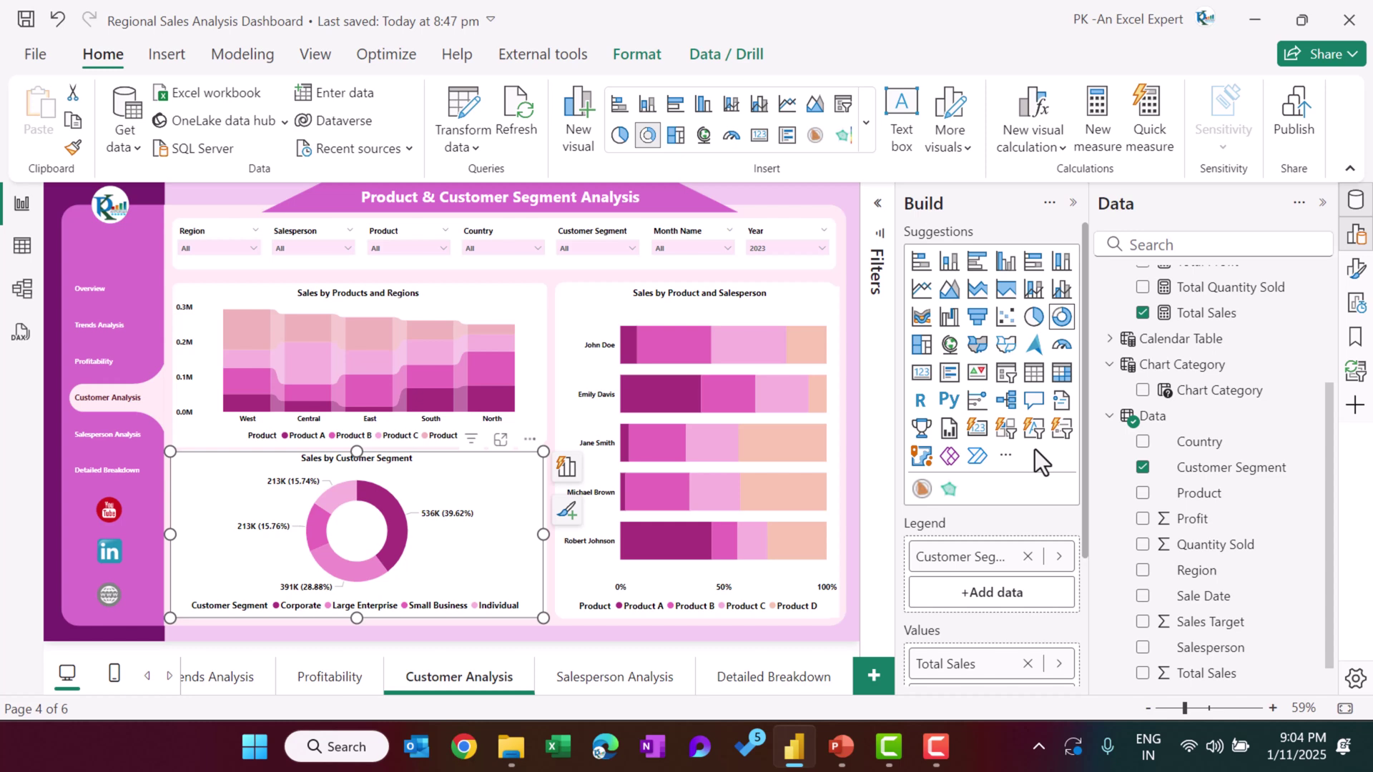
pyautogui.scroll(-2, 1015, 454)
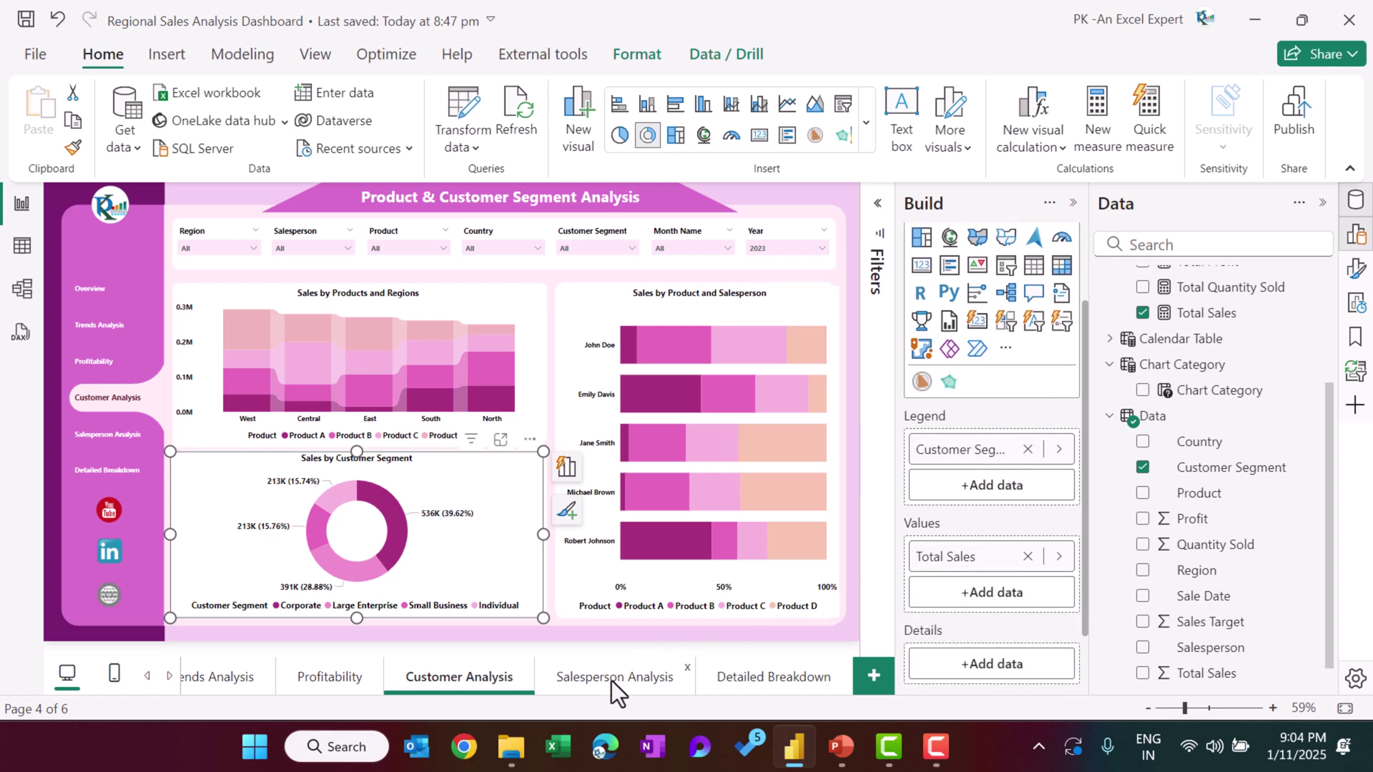
# Step: On Salesperson Analysis, review the small-multiples performance-versus-target chart's fields
pyautogui.click(634, 680)
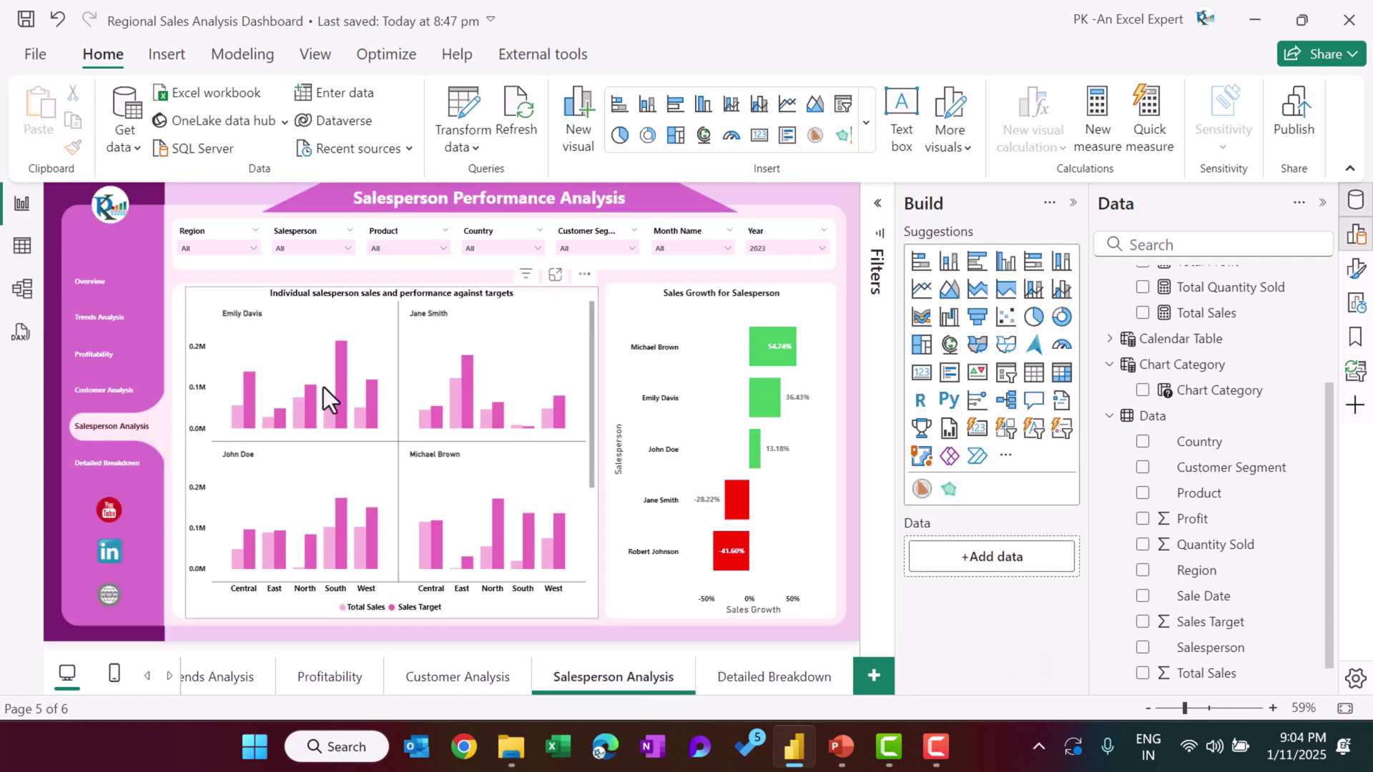
pyautogui.click(397, 622)
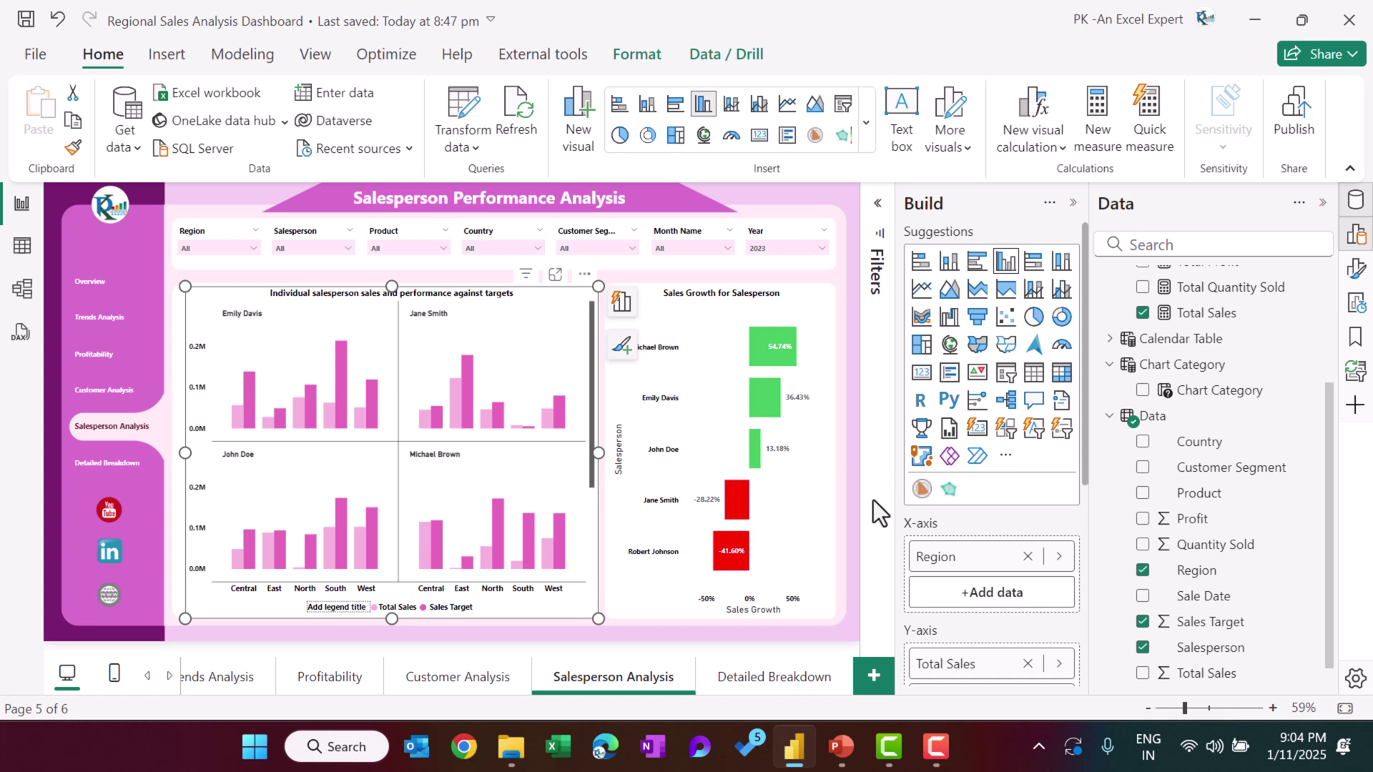
pyautogui.scroll(-3, 1044, 539)
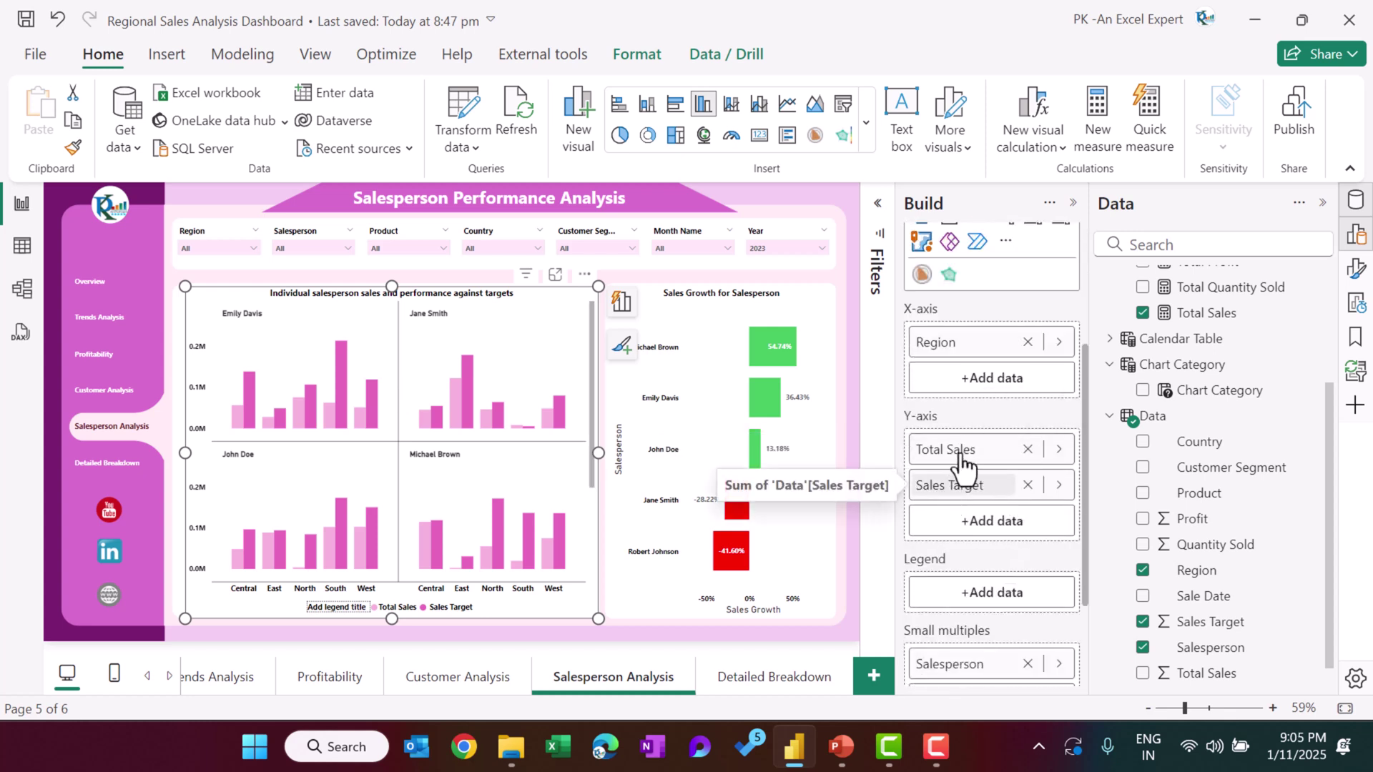
pyautogui.scroll(1, 979, 464)
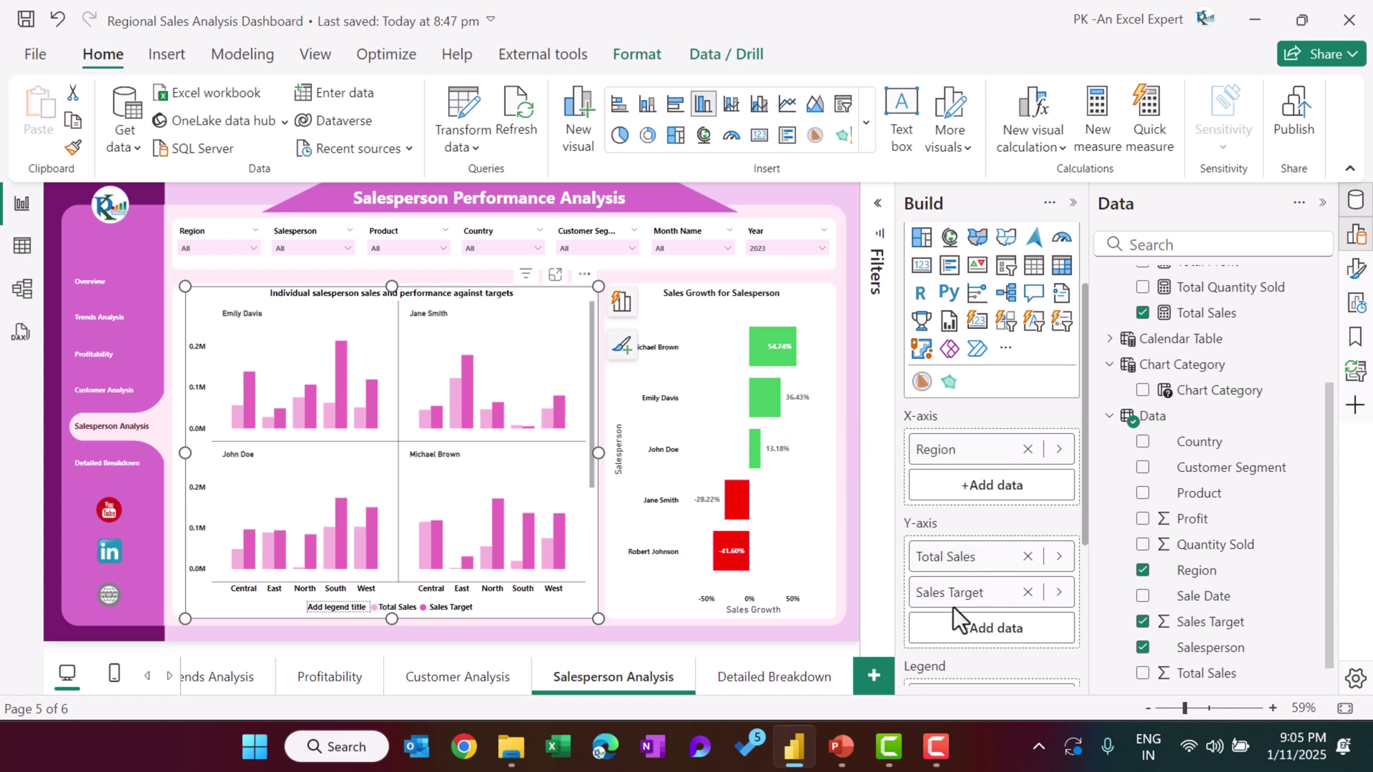
pyautogui.scroll(-2, 979, 600)
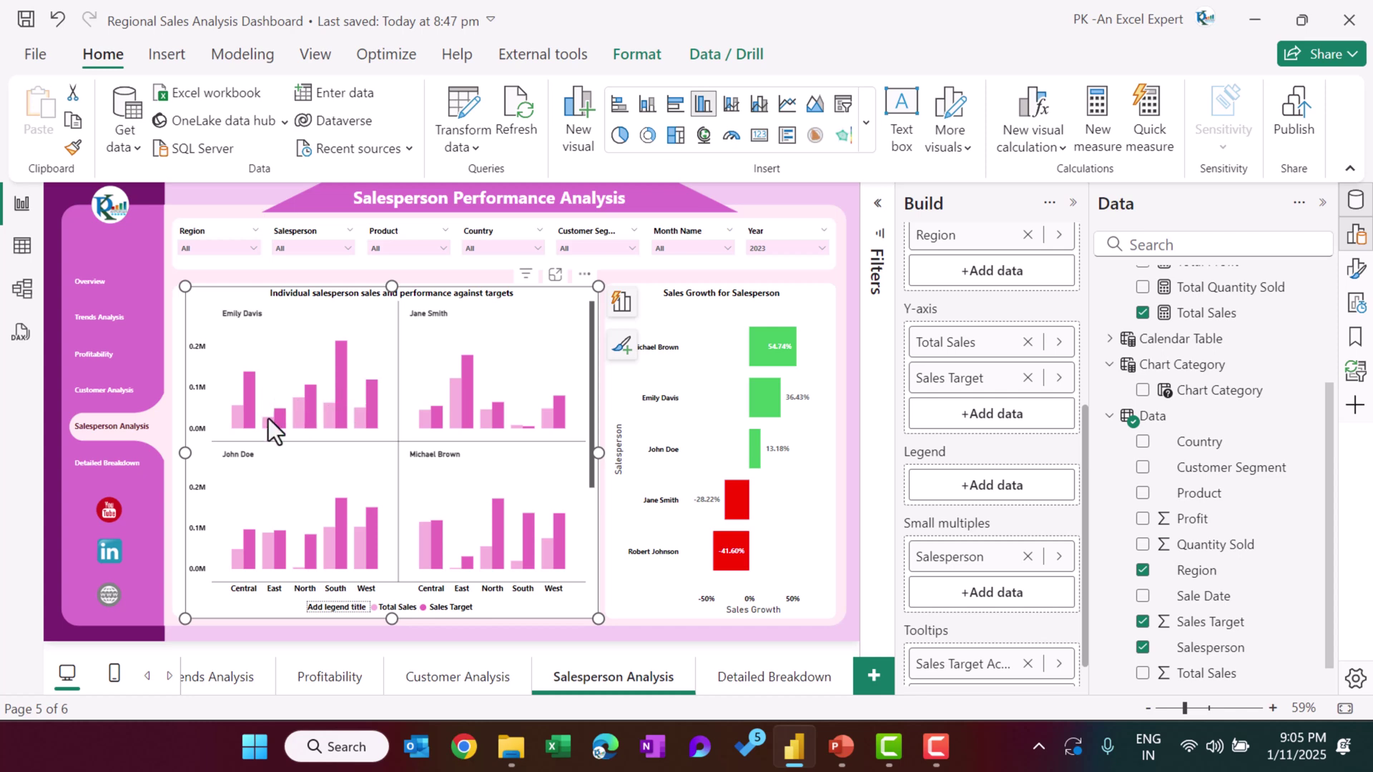
# Step: Review the Sales Growth for Salesperson bar chart's fields
pyautogui.click(742, 303)
pyautogui.scroll(2, 1038, 362)
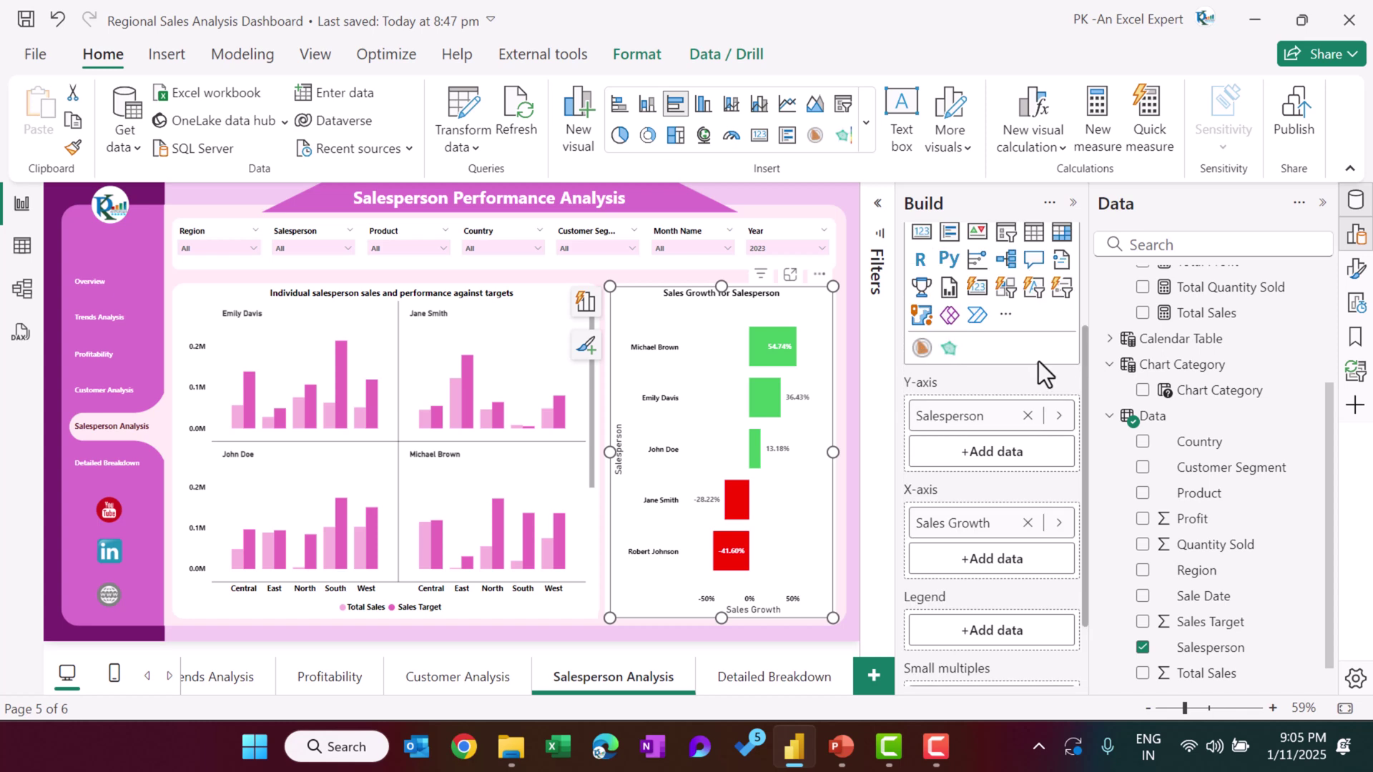
pyautogui.scroll(2, 1038, 361)
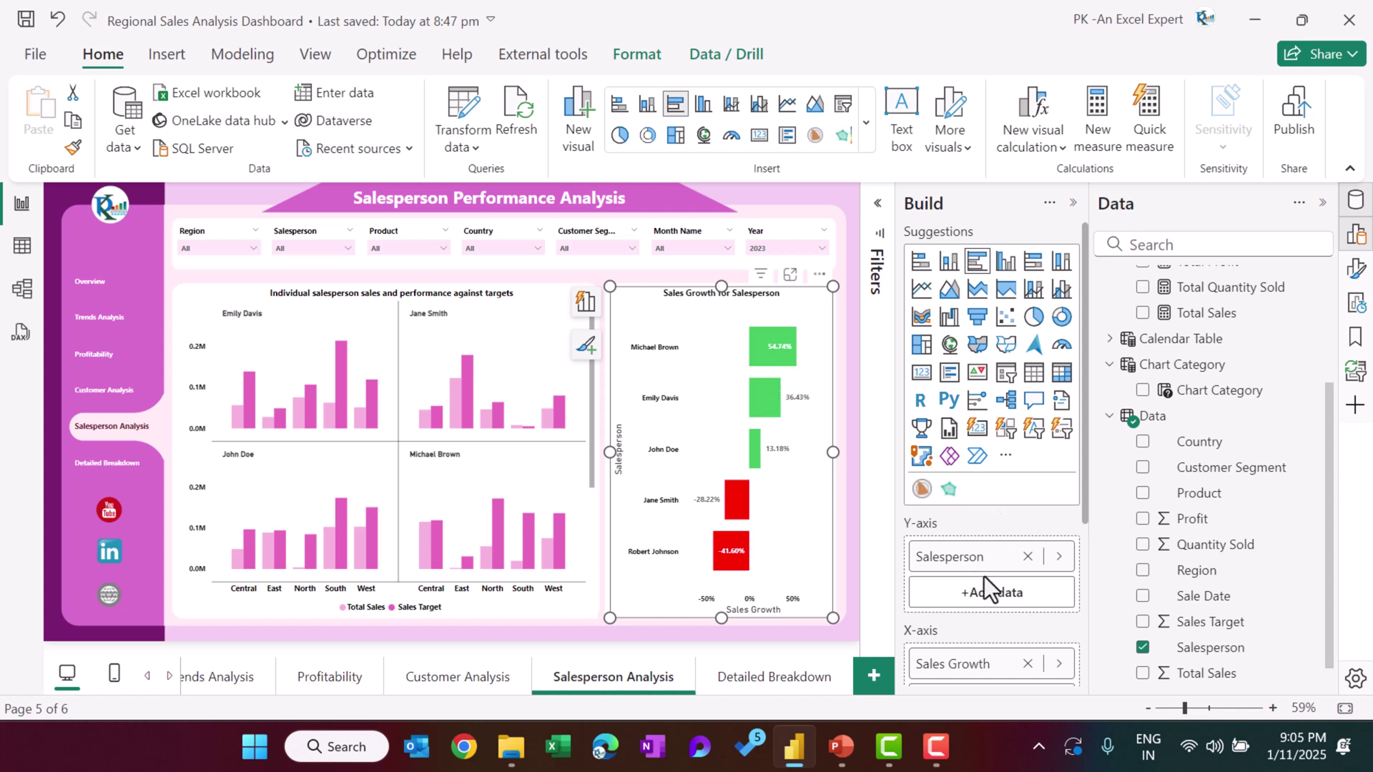
pyautogui.scroll(-2, 986, 579)
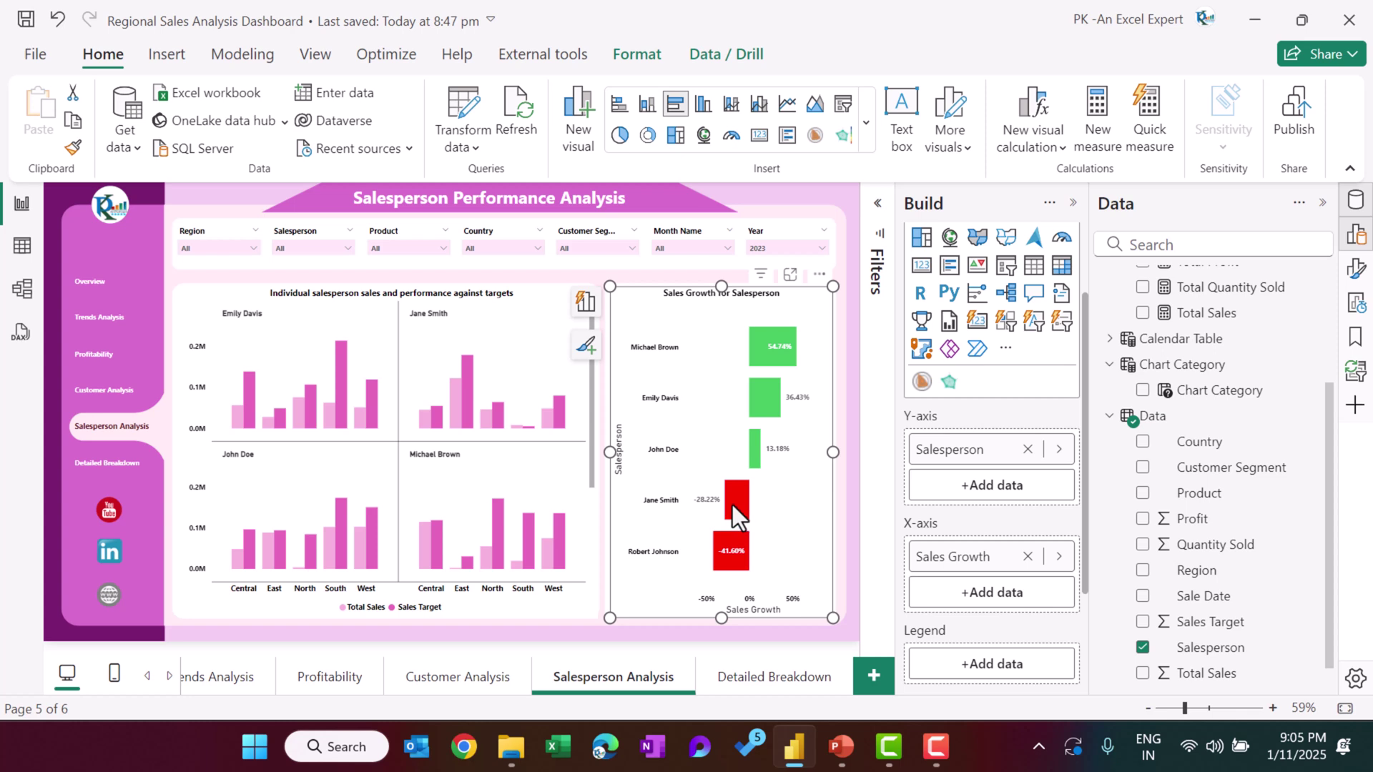
# Step: On the Detailed Breakdown page, bring up the table's Cell elements formatting settings
pyautogui.click(786, 680)
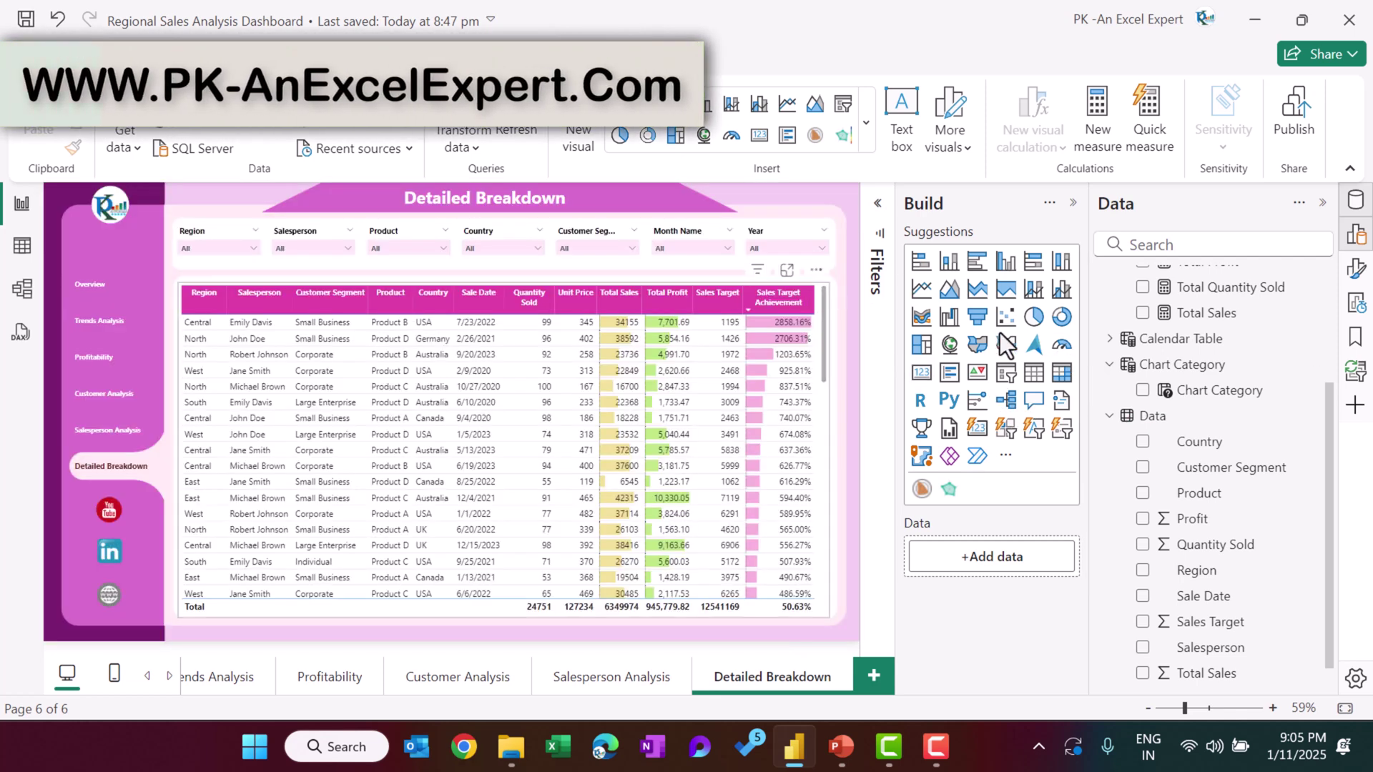
pyautogui.click(830, 303)
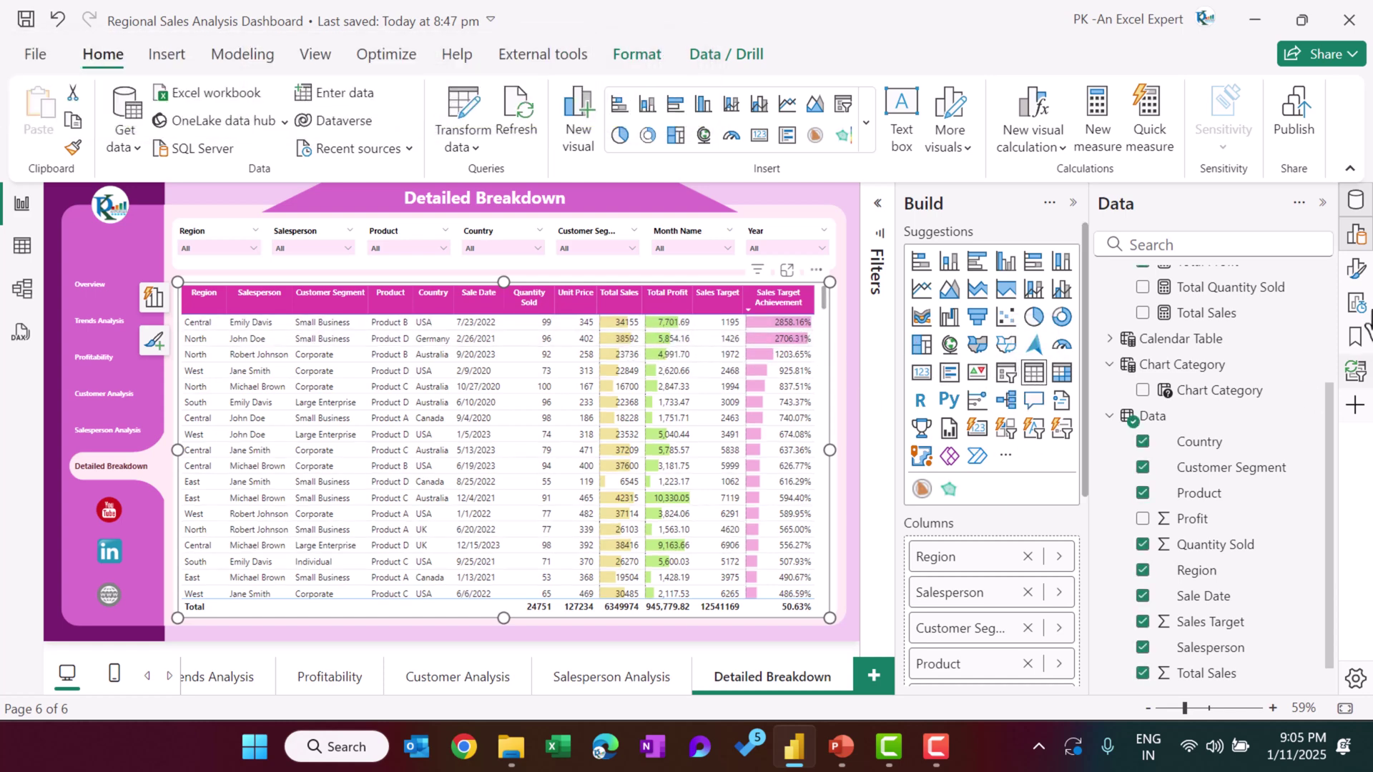
pyautogui.click(1356, 268)
pyautogui.scroll(-3, 829, 475)
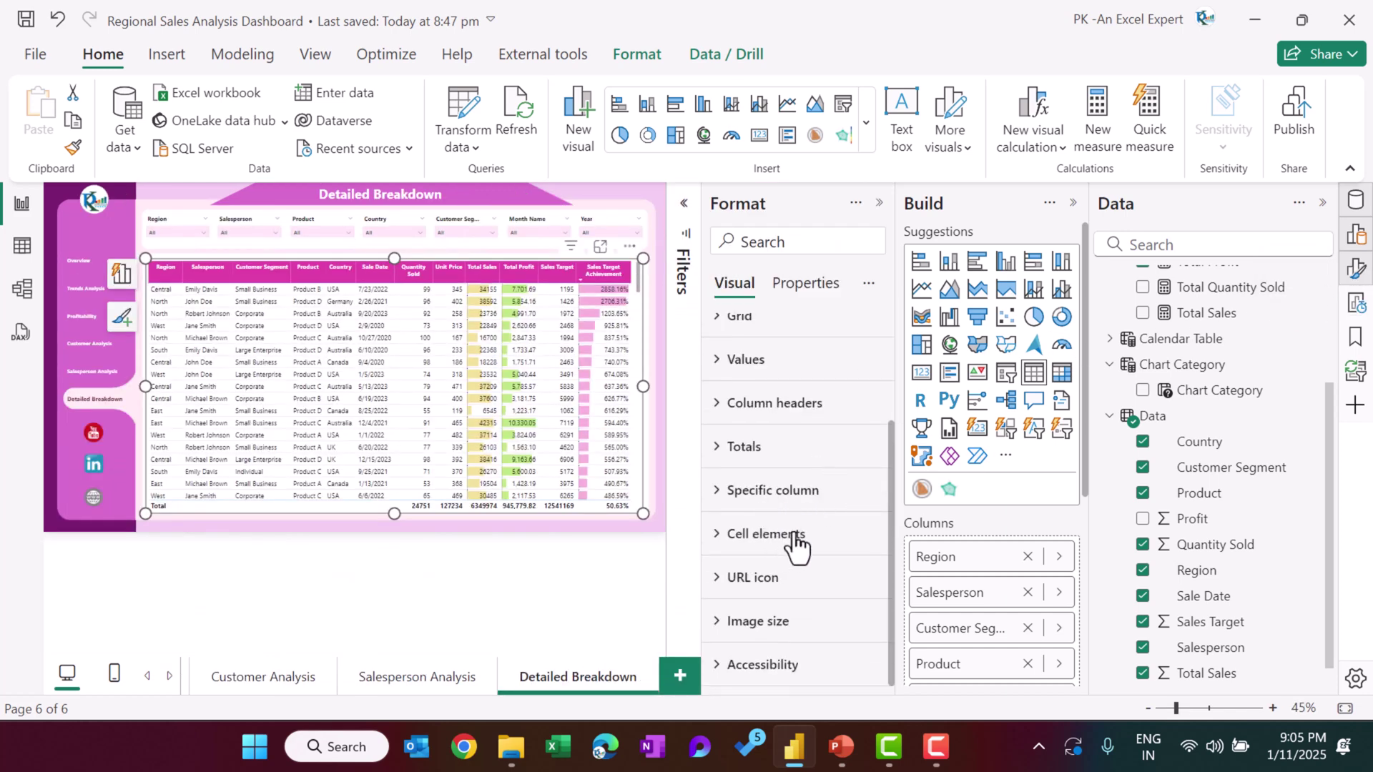
pyautogui.click(771, 537)
# Step: Review the Sales Target Achievement data bar settings, closing them without changes
pyautogui.scroll(-3, 833, 512)
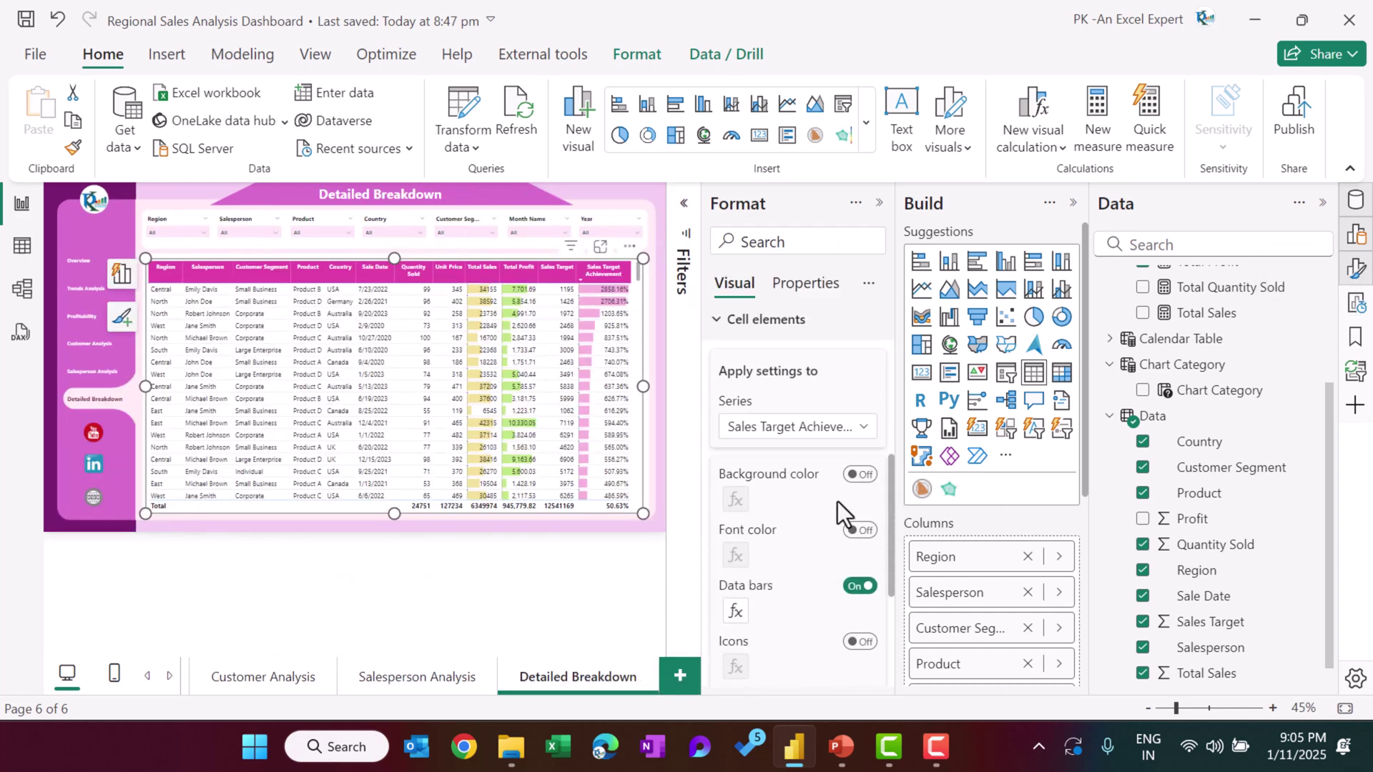
pyautogui.click(809, 427)
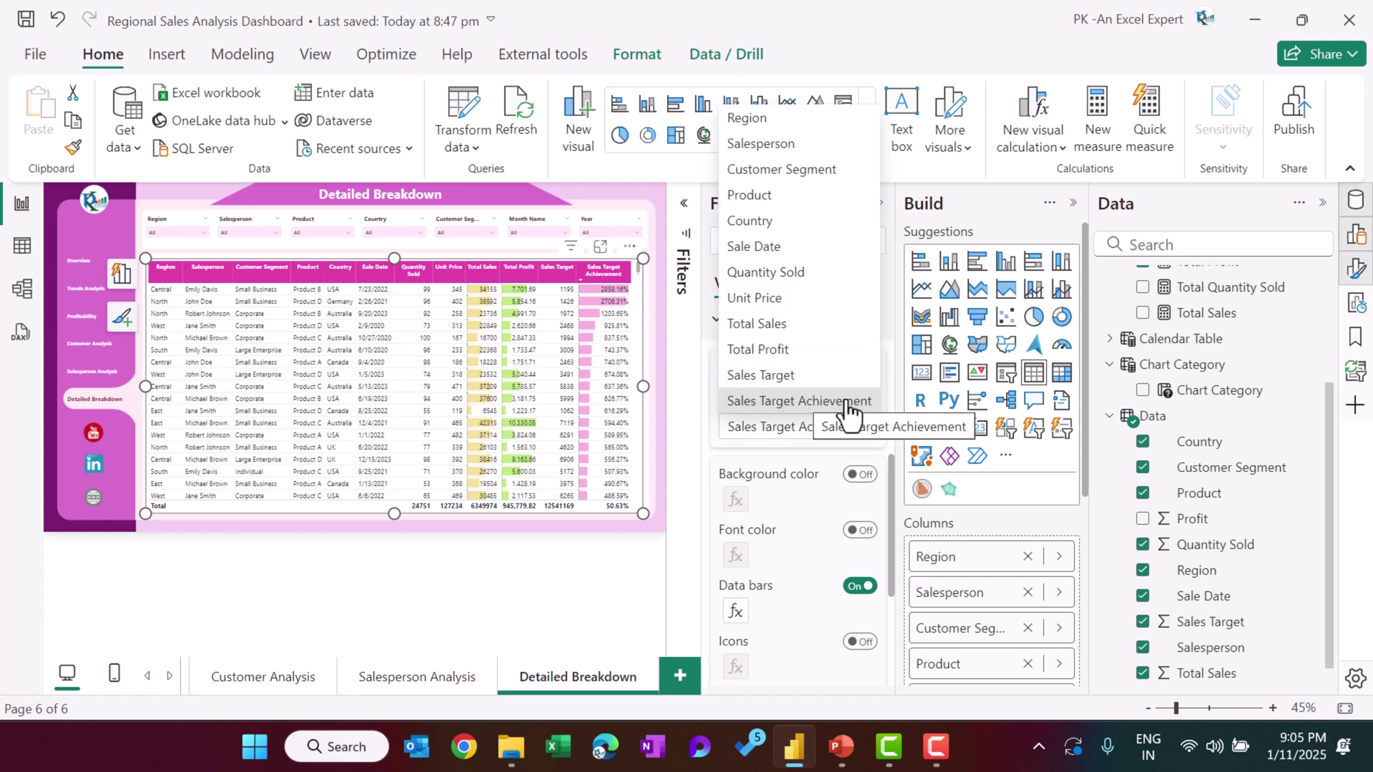
pyautogui.click(817, 454)
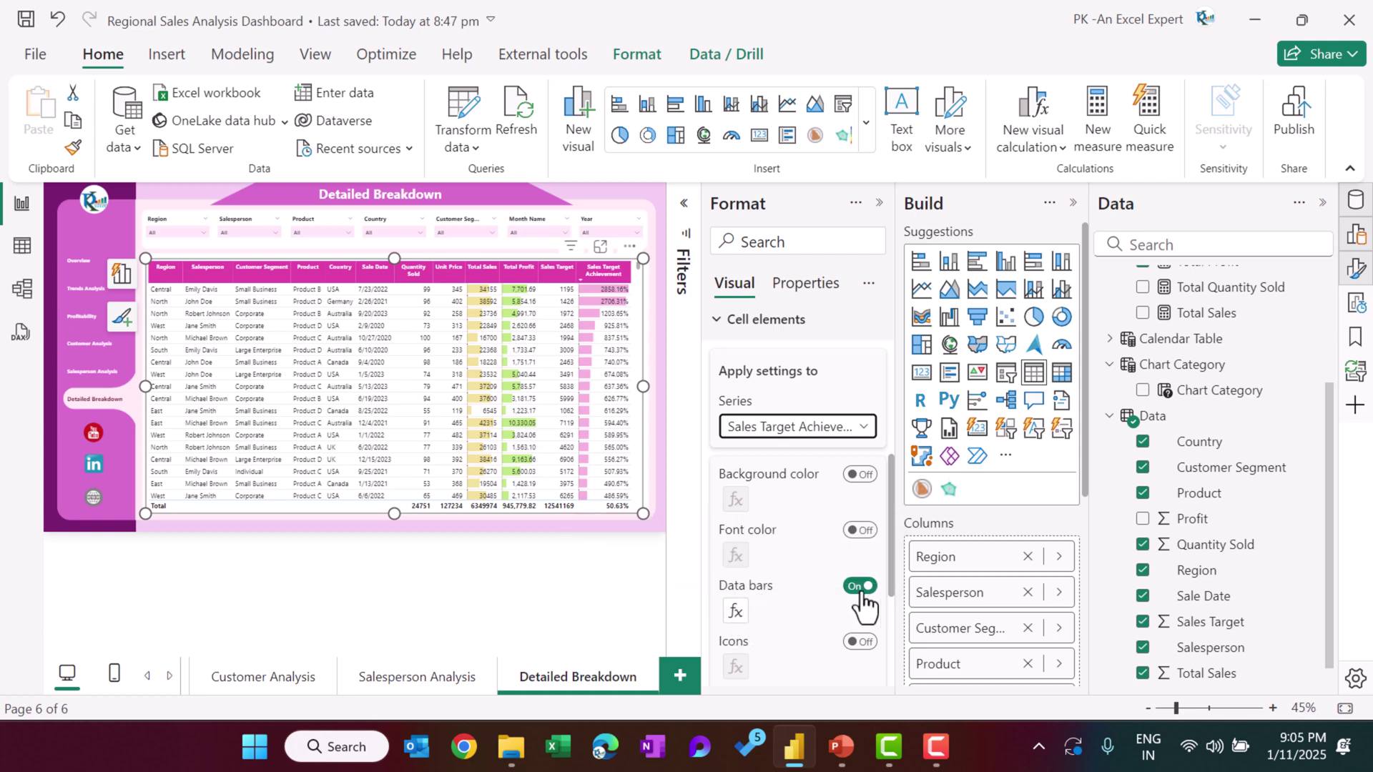
pyautogui.click(739, 611)
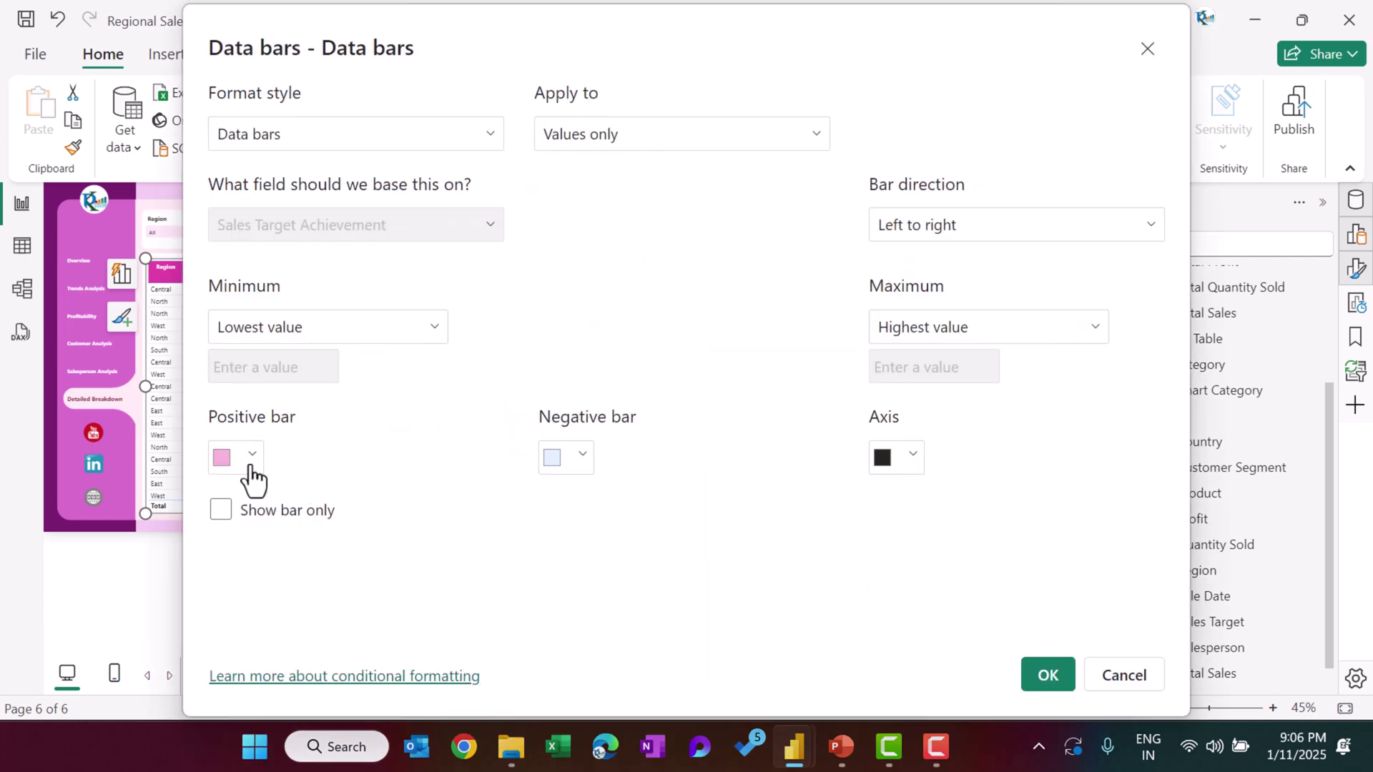
pyautogui.click(1124, 675)
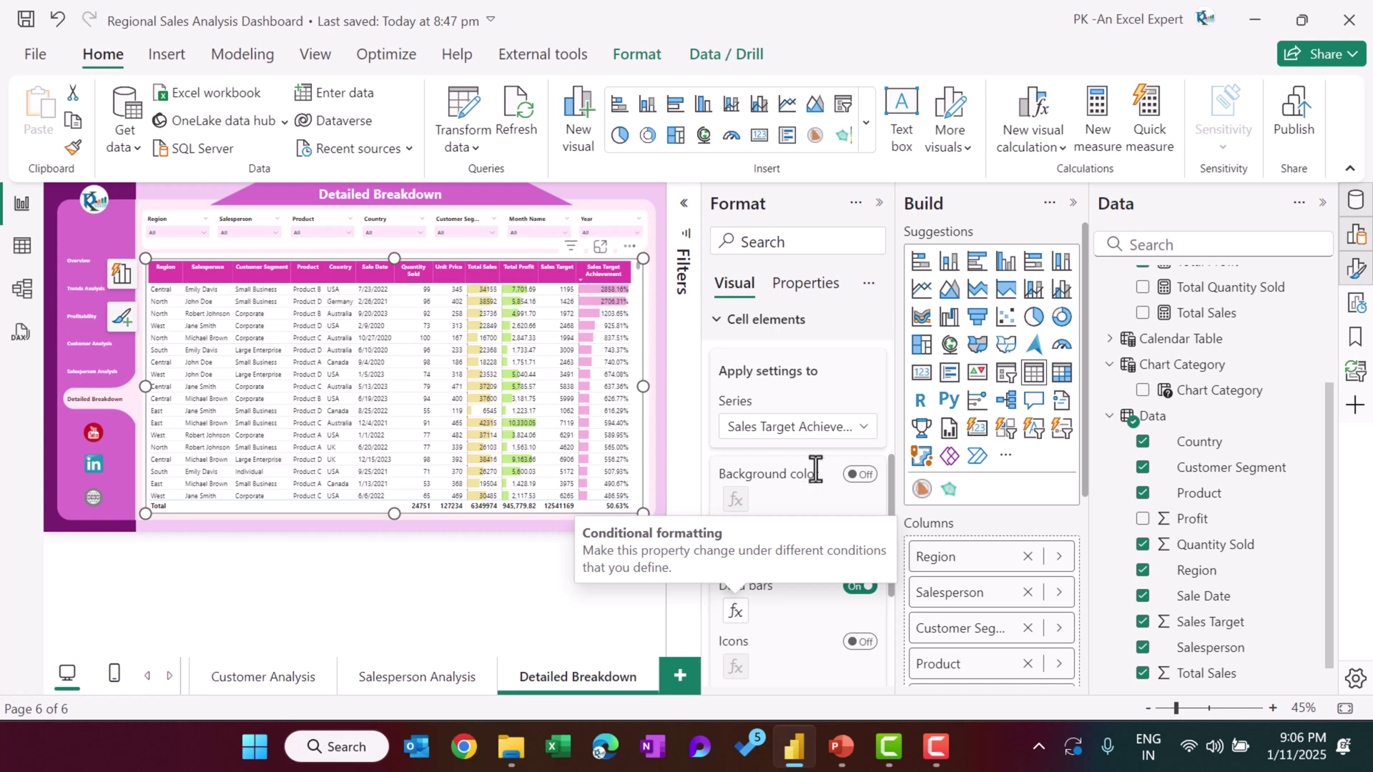
pyautogui.click(817, 429)
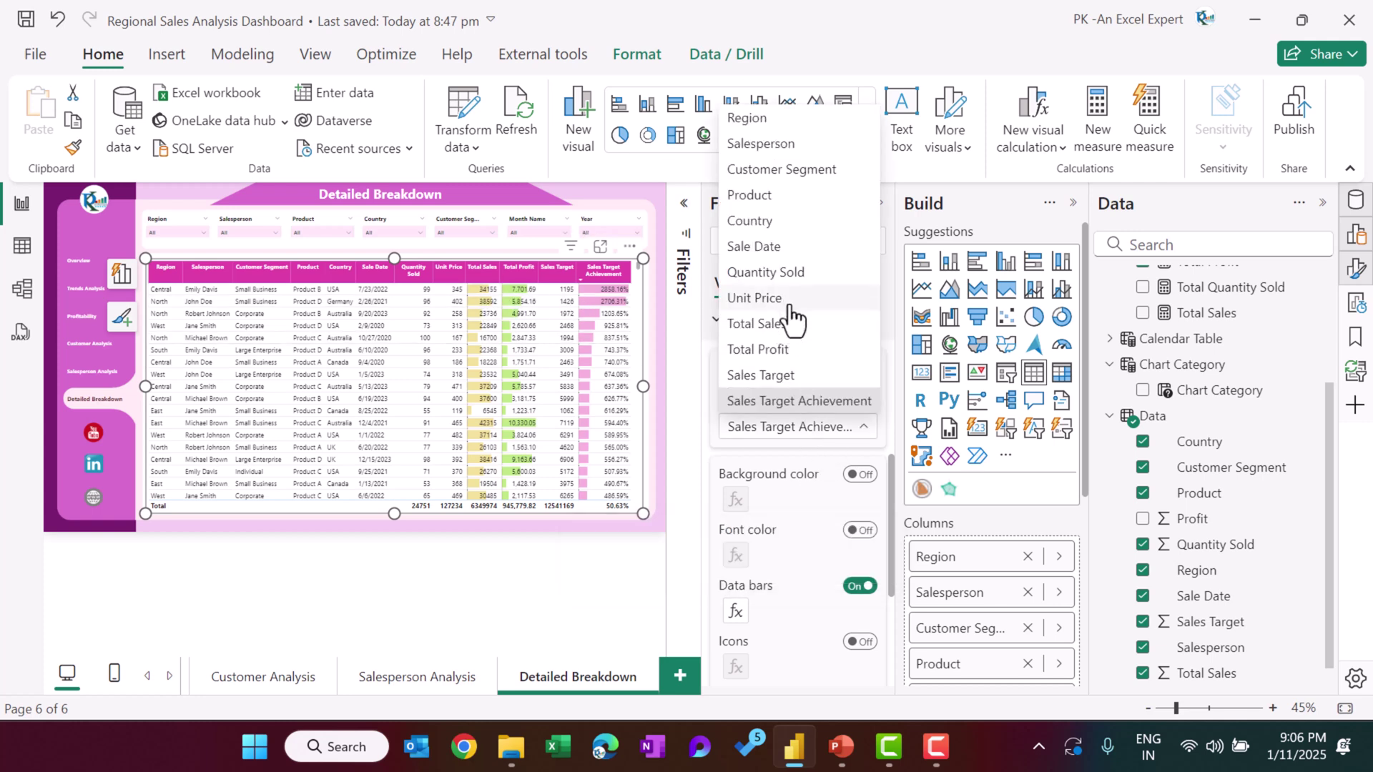
pyautogui.click(786, 627)
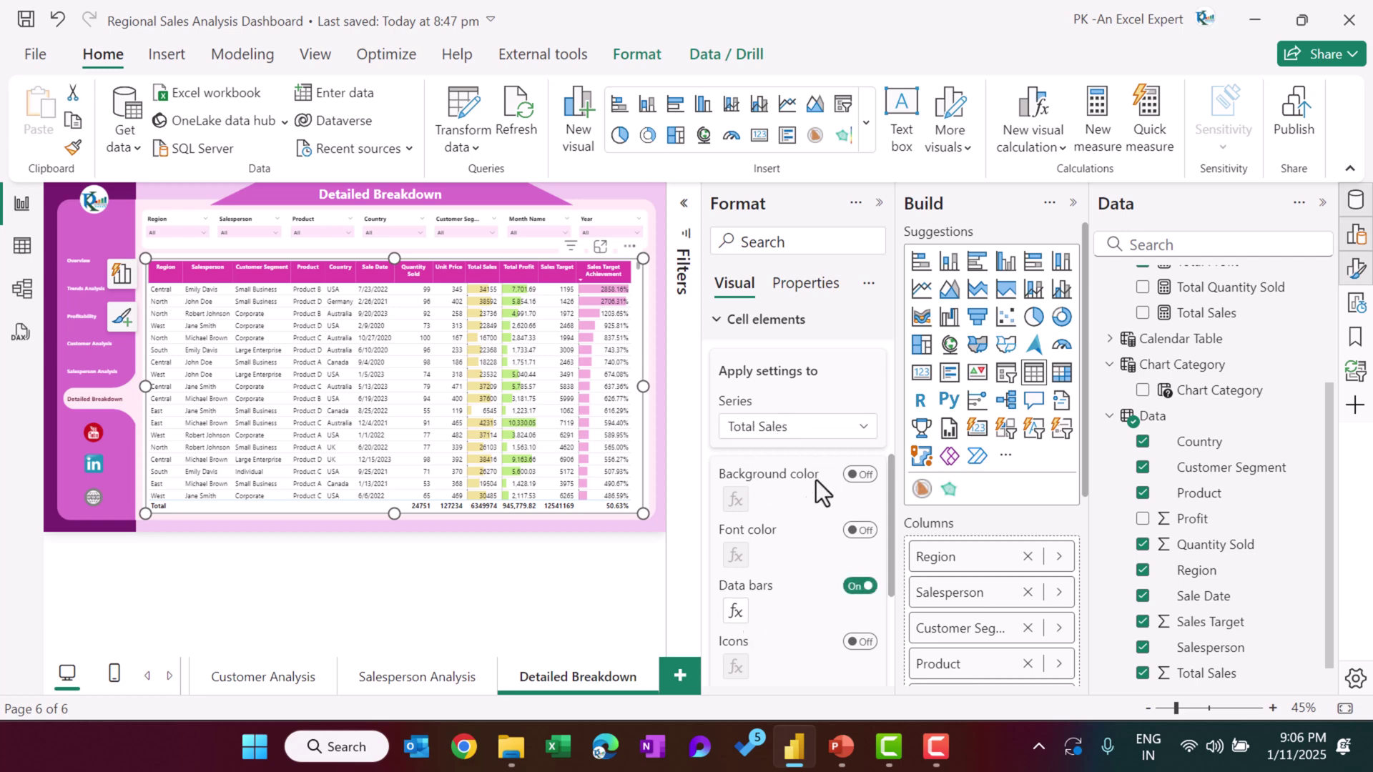
# Step: Collapse the Format, Build and Data panes to widen the table canvas
pyautogui.click(880, 204)
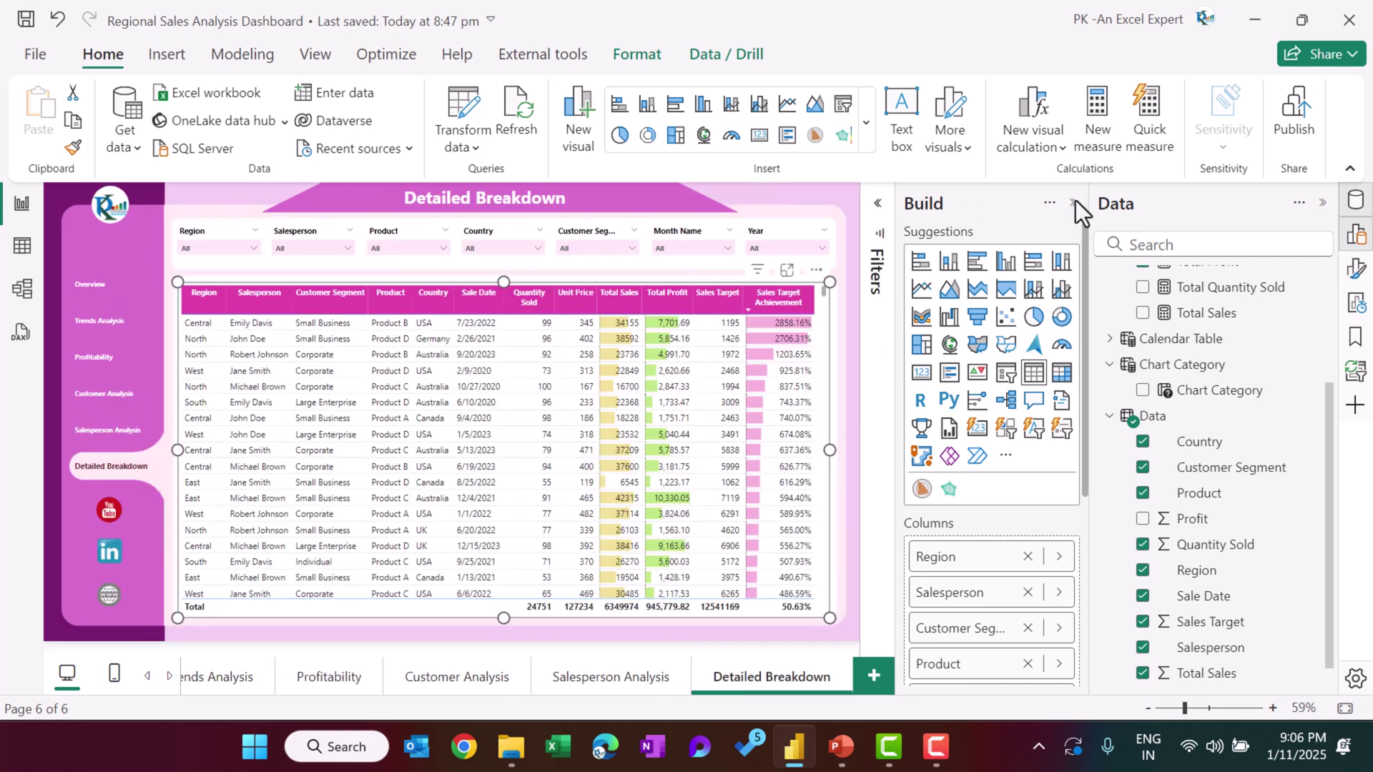
pyautogui.click(1074, 202)
pyautogui.click(1322, 203)
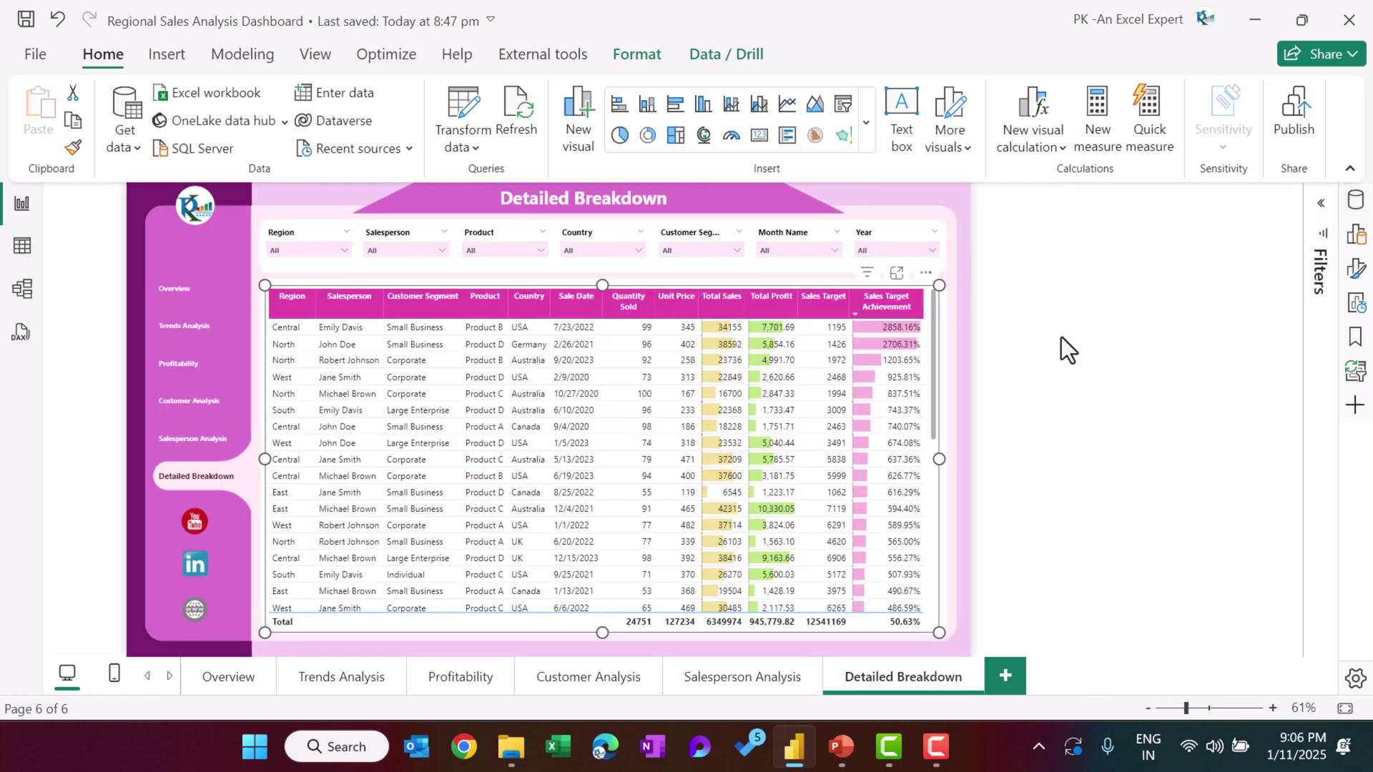